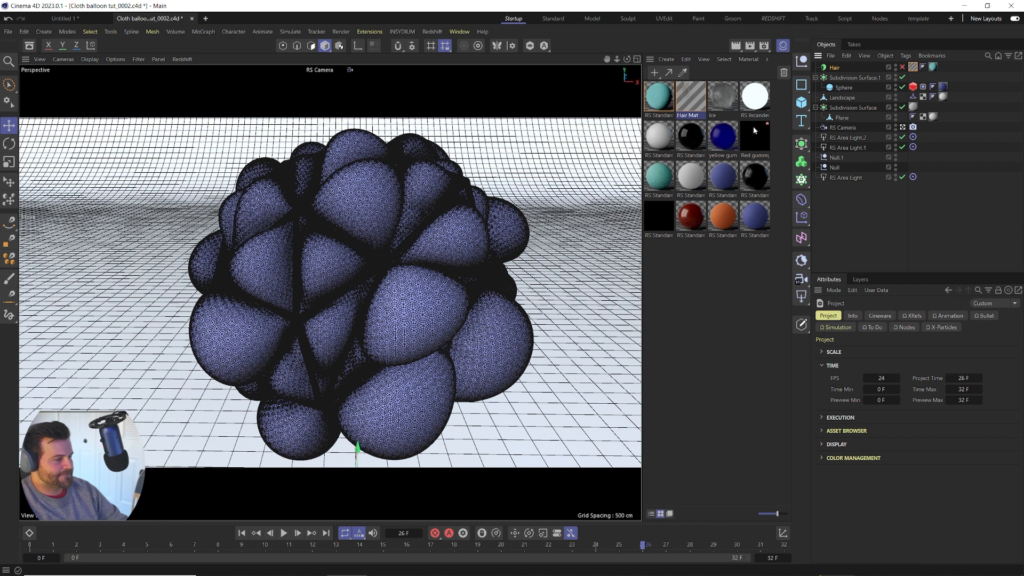
Step: Create a Redshift Standard material and assign it to the sphere in place of its blue material
click(666, 59)
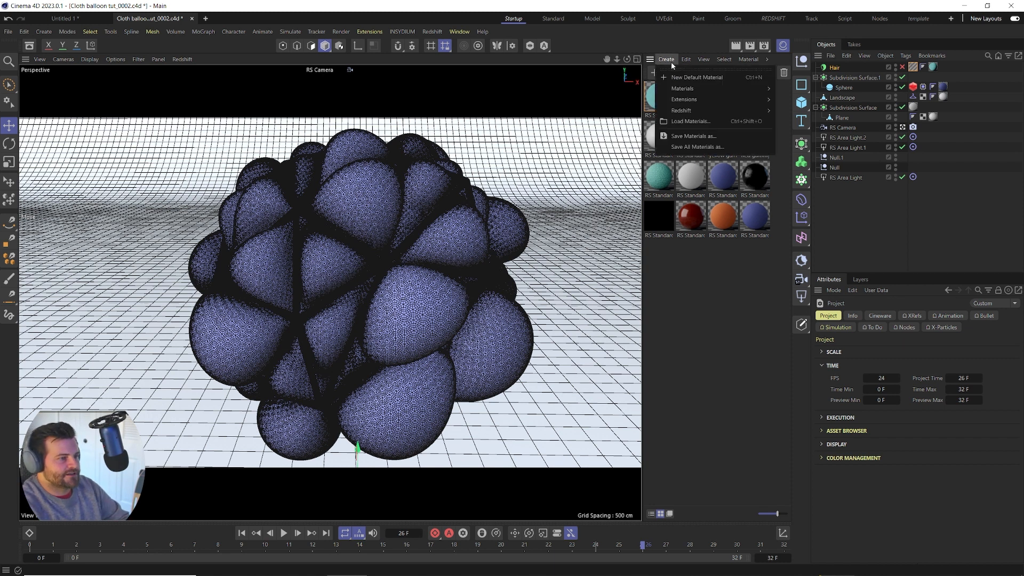
mouse_move(682, 111)
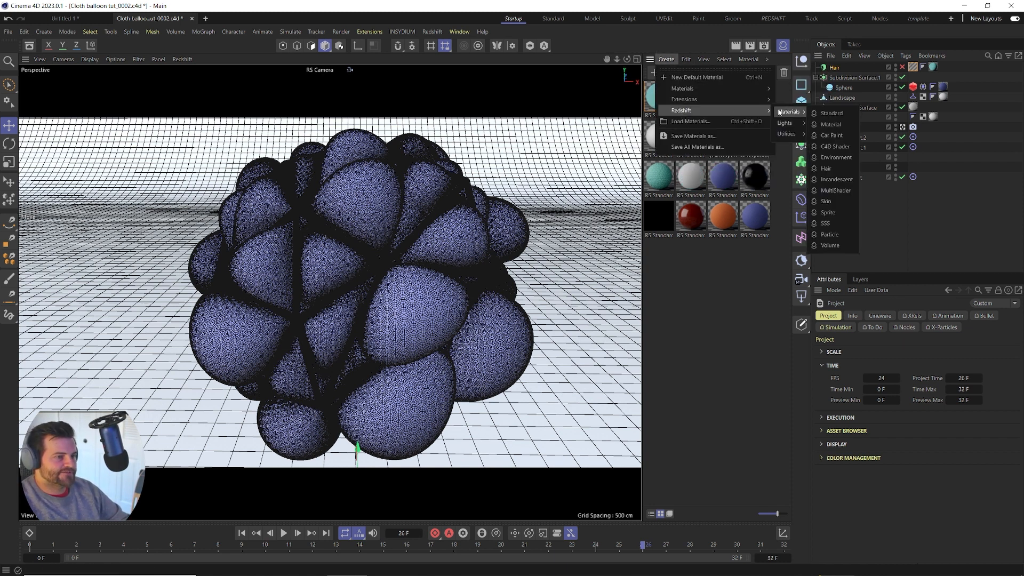
mouse_move(790, 110)
click(830, 111)
drag(659, 97, 943, 87)
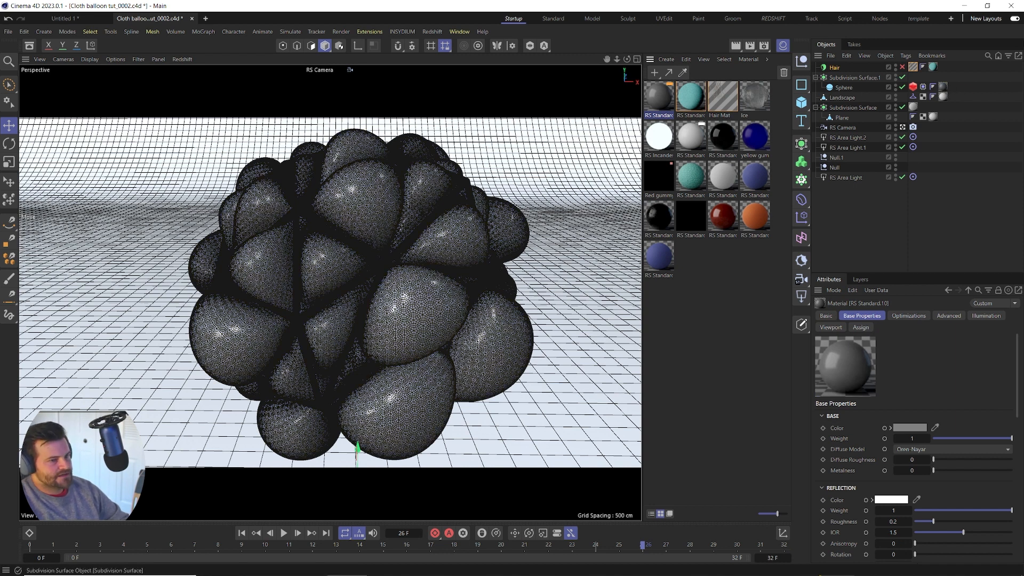
Step: Open the Asset Browser and the new material's node graph, and search the assets for "fabric"
click(30, 46)
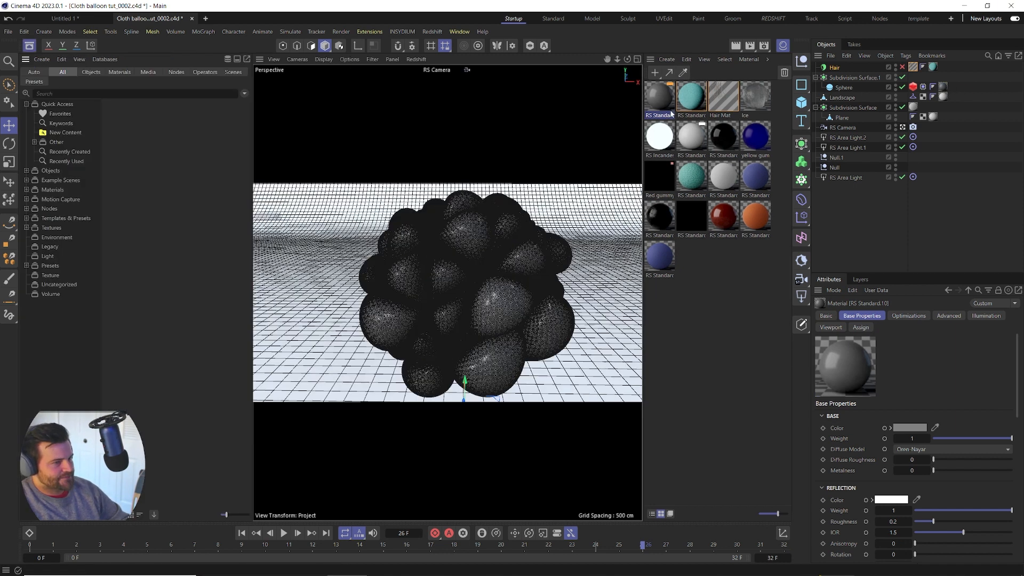
double_click(669, 98)
drag(680, 70, 594, 94)
click(113, 94)
text(fabric)
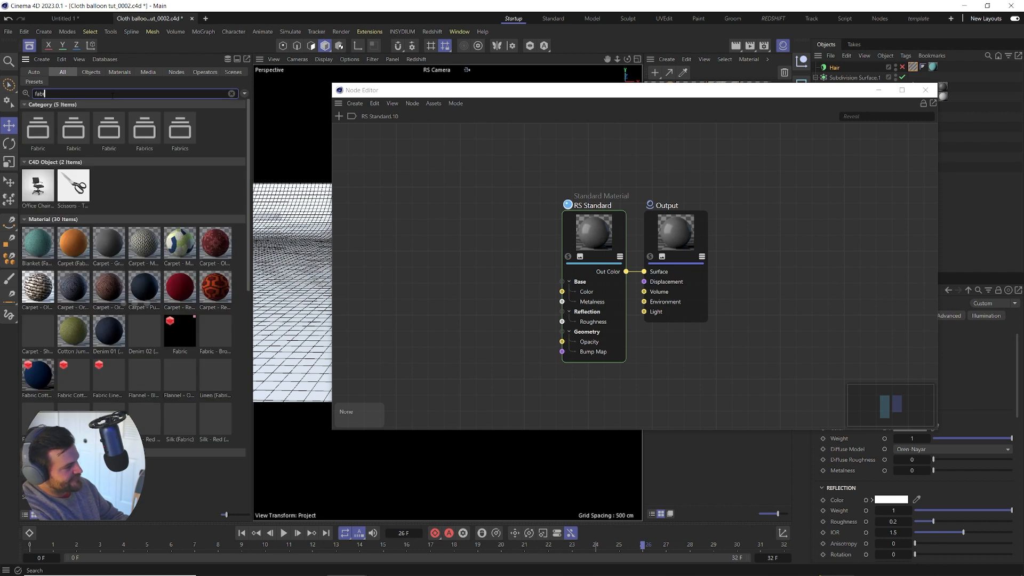
Step: Enlarge the asset thumbnails, find fabric_02.png among the fabric images, and add it to the node graph as a texture node
scroll(102, 260, down, 3)
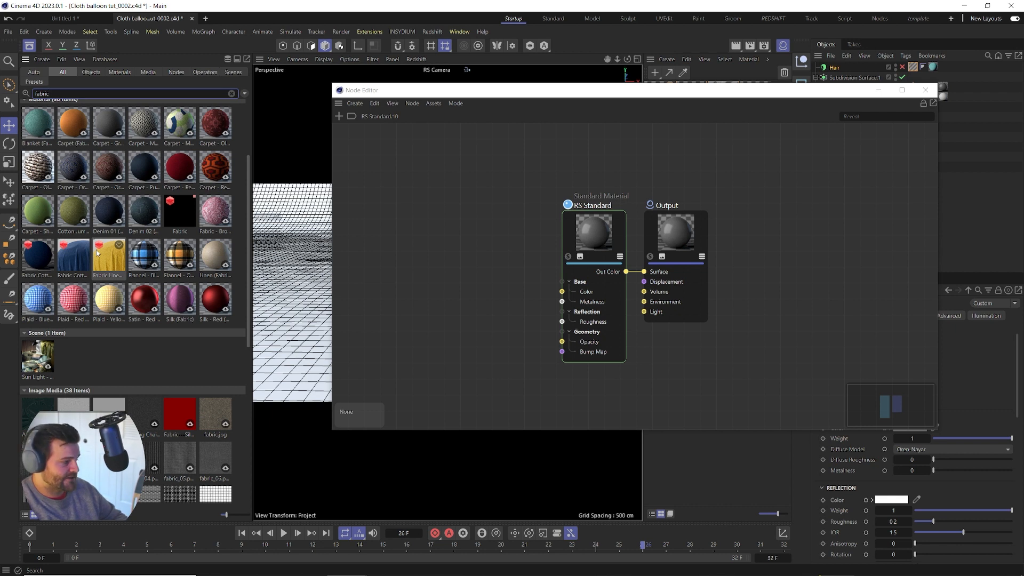
scroll(96, 251, down, 4)
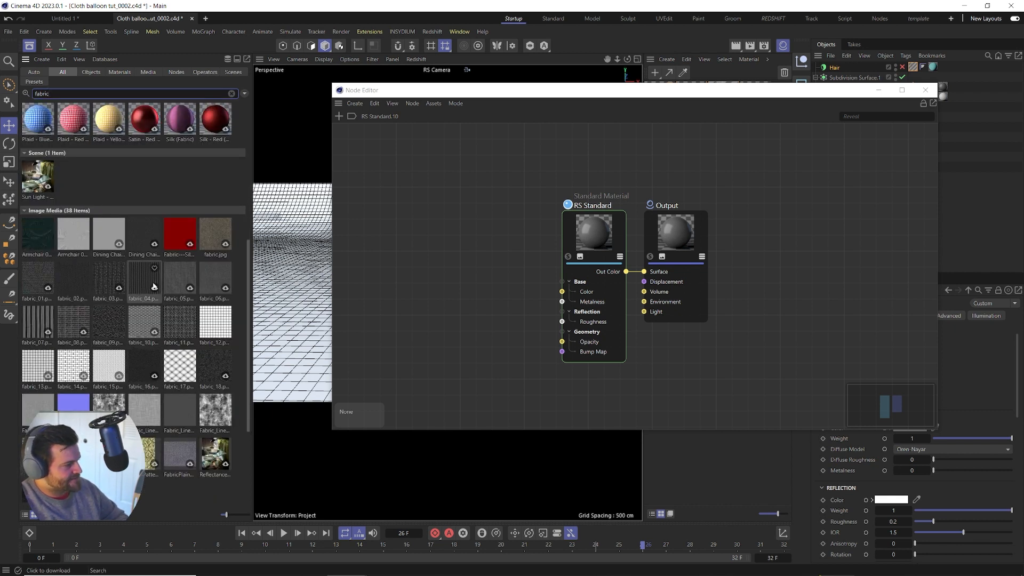
drag(234, 514, 238, 515)
scroll(139, 316, down, 10)
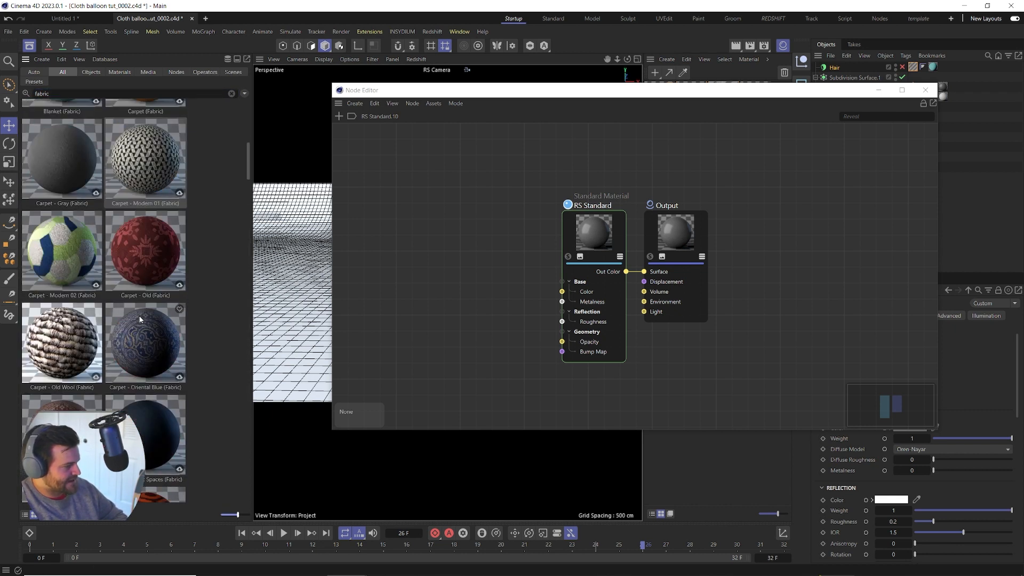
scroll(140, 319, down, 10)
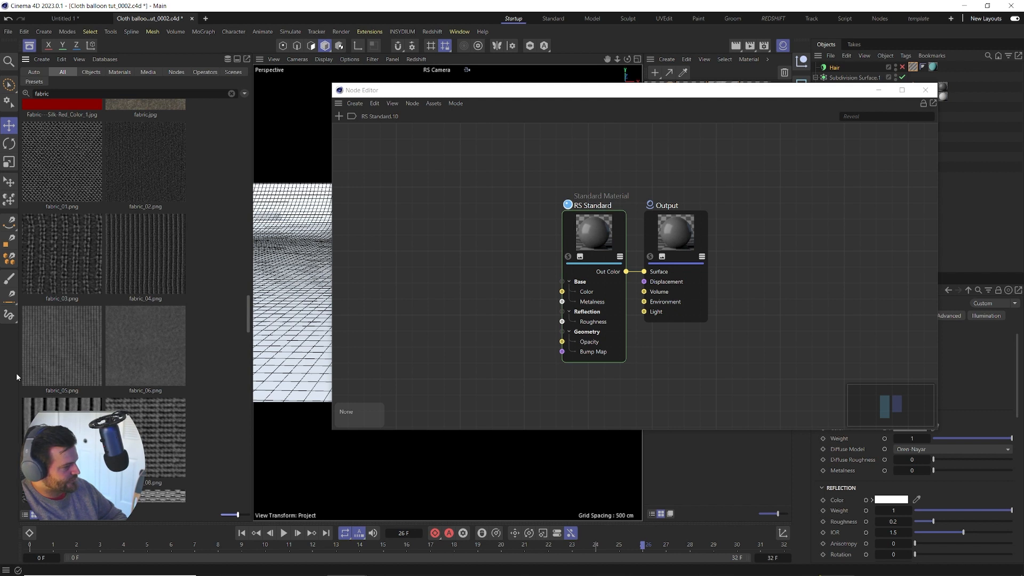
drag(143, 158, 419, 217)
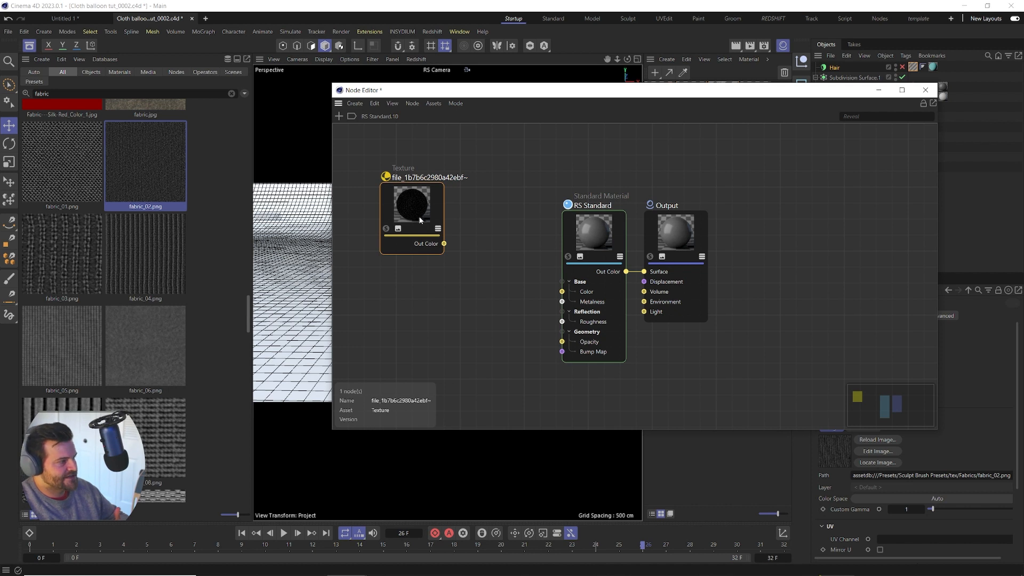
Step: Open the Redshift RenderView beside the Node Editor and solo the fabric texture node to preview it on the model
drag(462, 94, 704, 126)
click(432, 32)
click(448, 111)
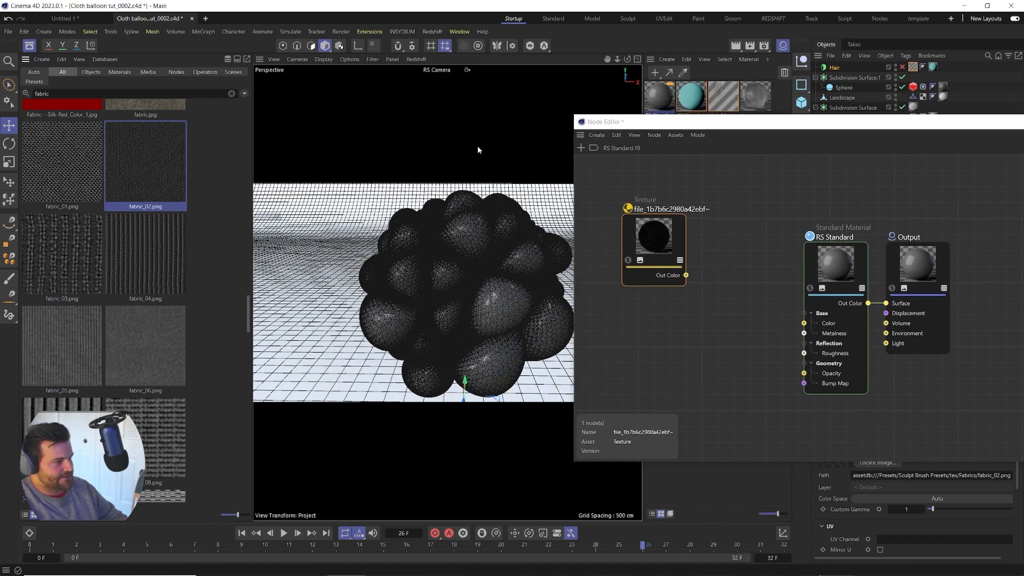
drag(631, 111, 173, 52)
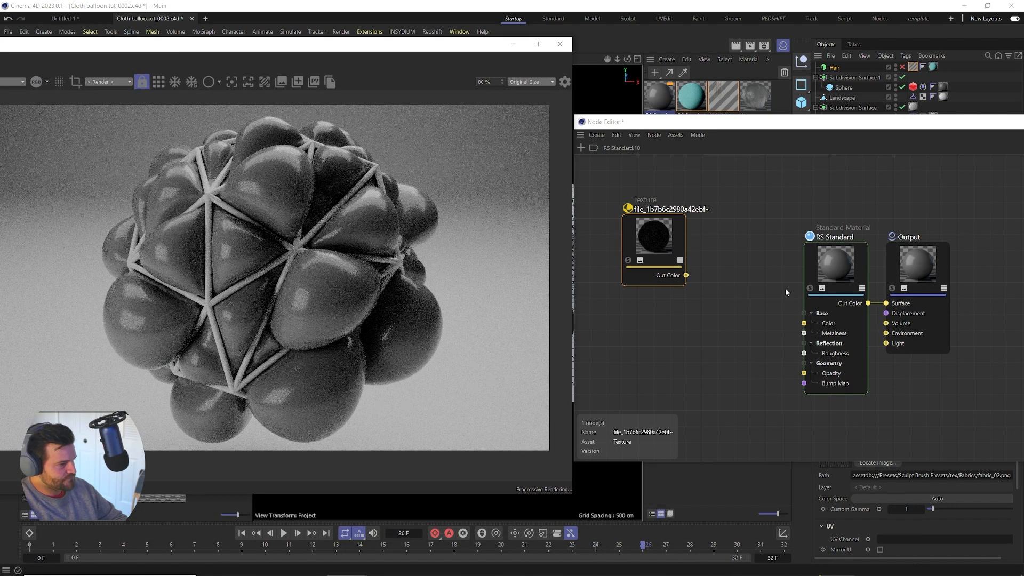
click(629, 260)
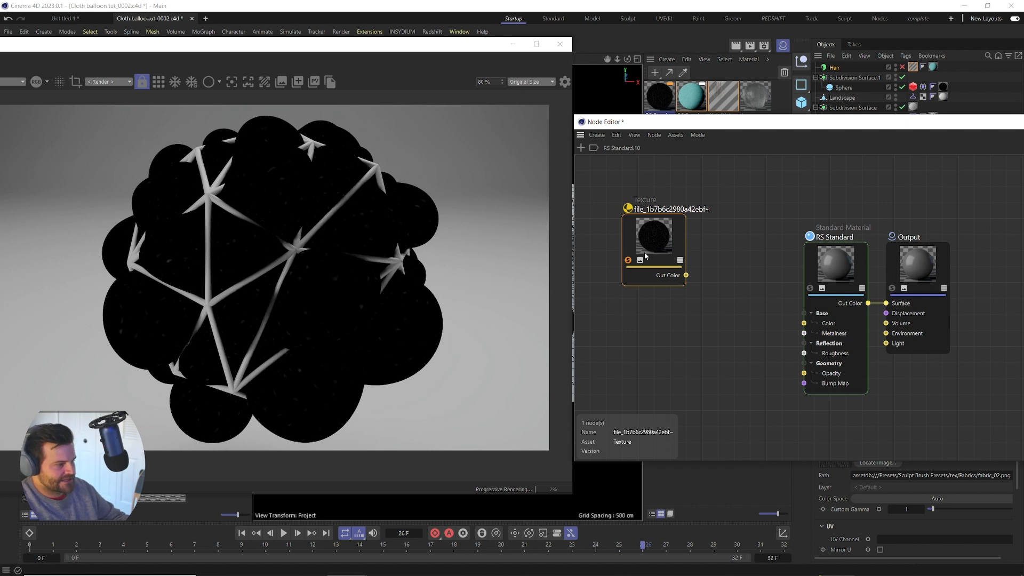
drag(645, 256, 621, 255)
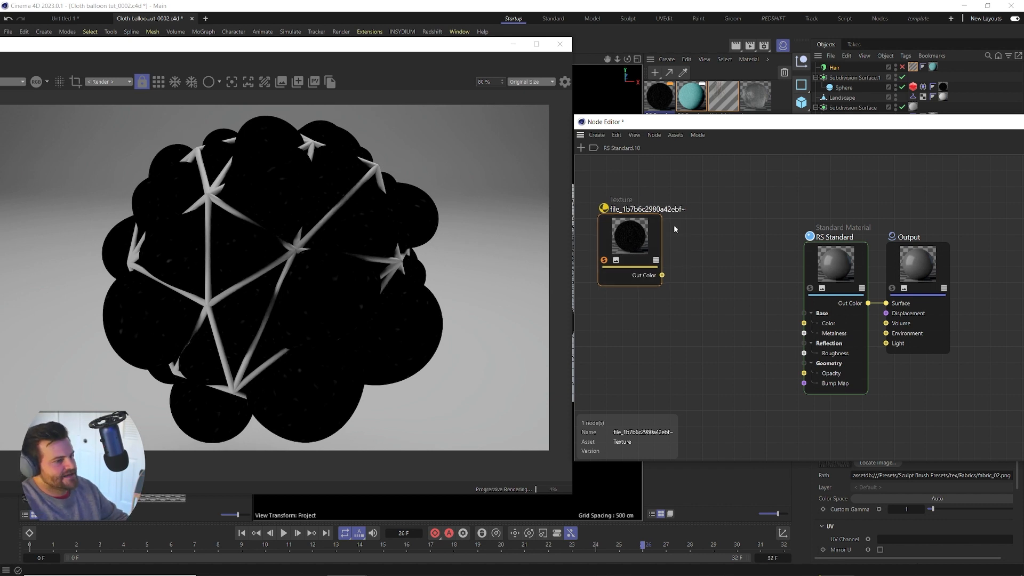
Step: Add a TriPlanar node and connect the fabric texture's Out Color to its Image X input
click(710, 263)
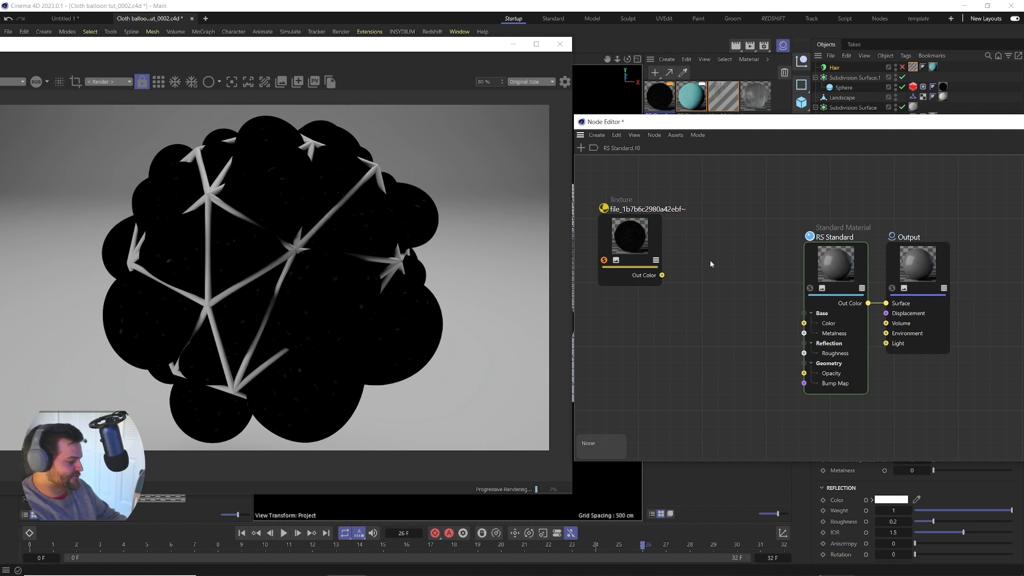
key(shift+c)
text(trip)
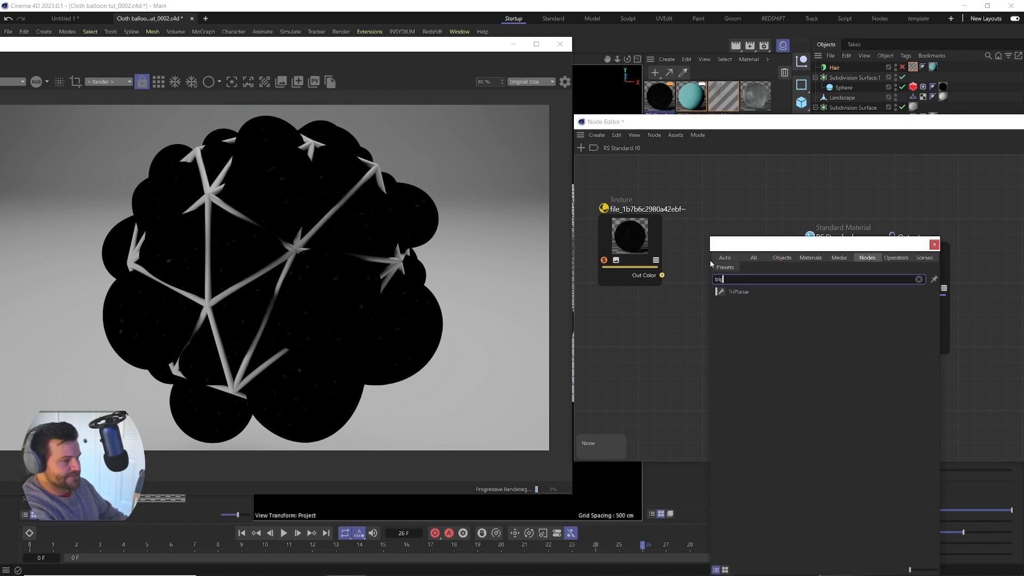
key(Return)
drag(662, 275, 735, 188)
mouse_move(770, 192)
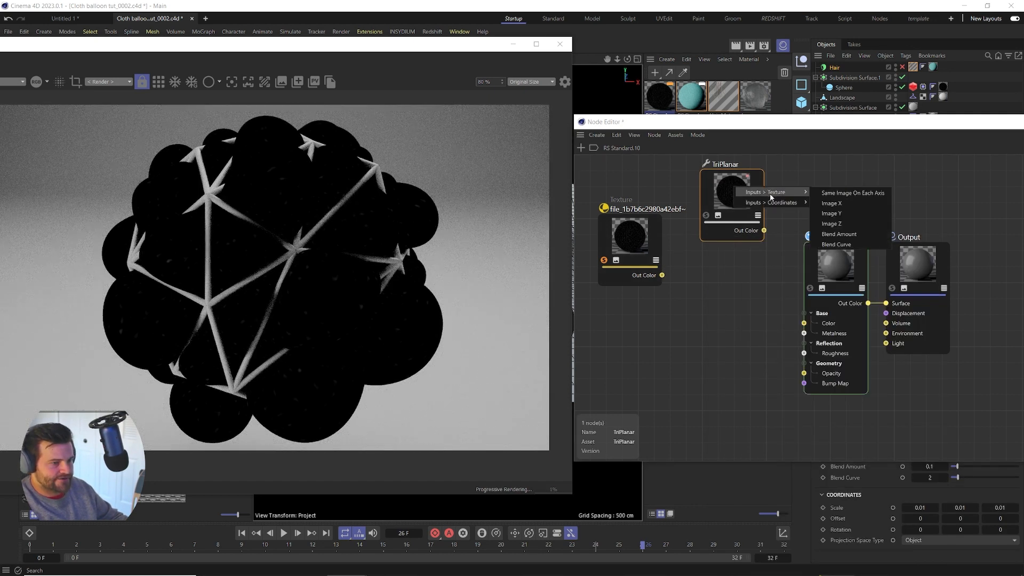
click(836, 203)
Step: Solo the TriPlanar node in the render preview and move the texture node farther away from it to make room
drag(783, 128, 686, 32)
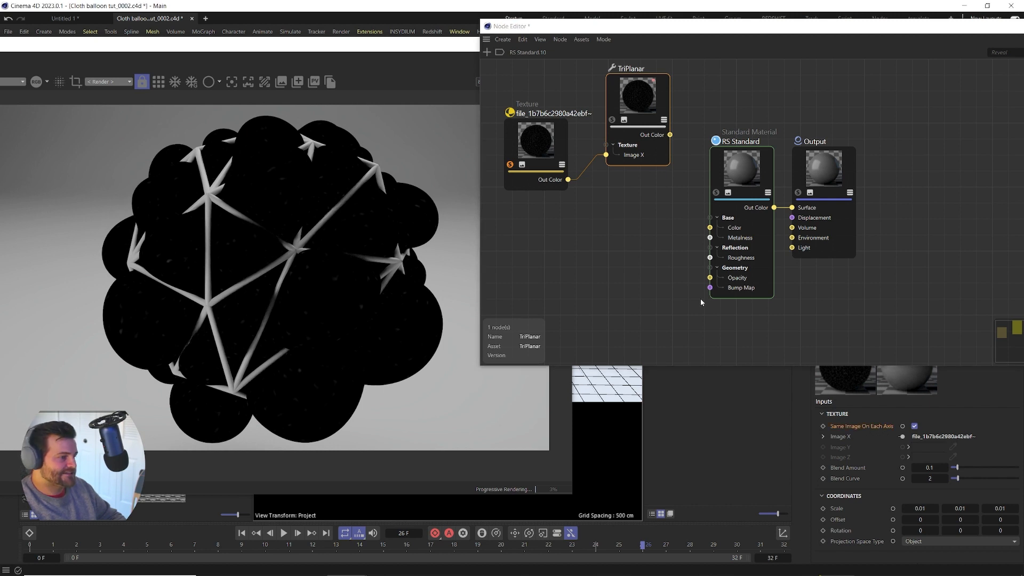
click(612, 119)
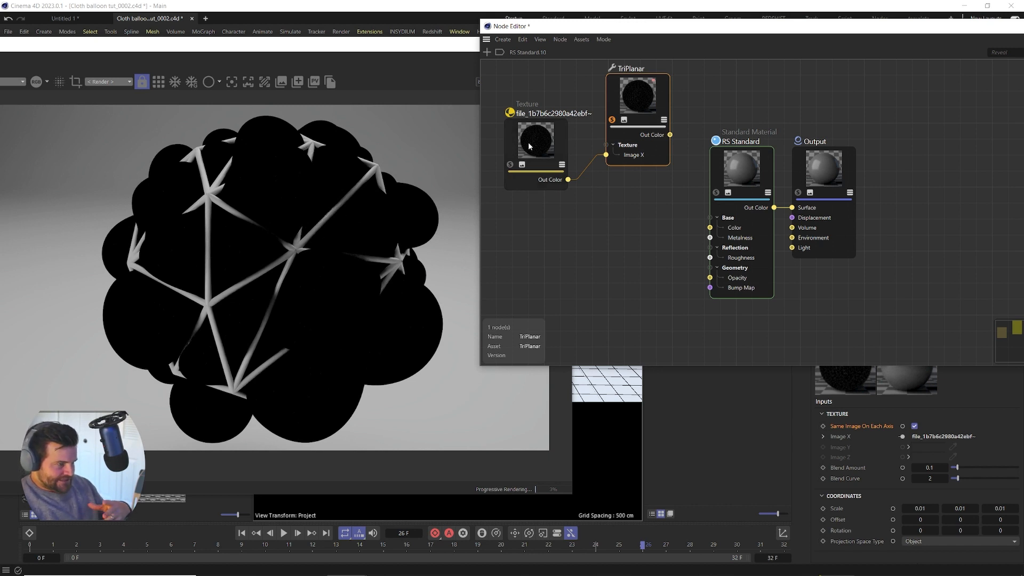
drag(529, 145, 503, 133)
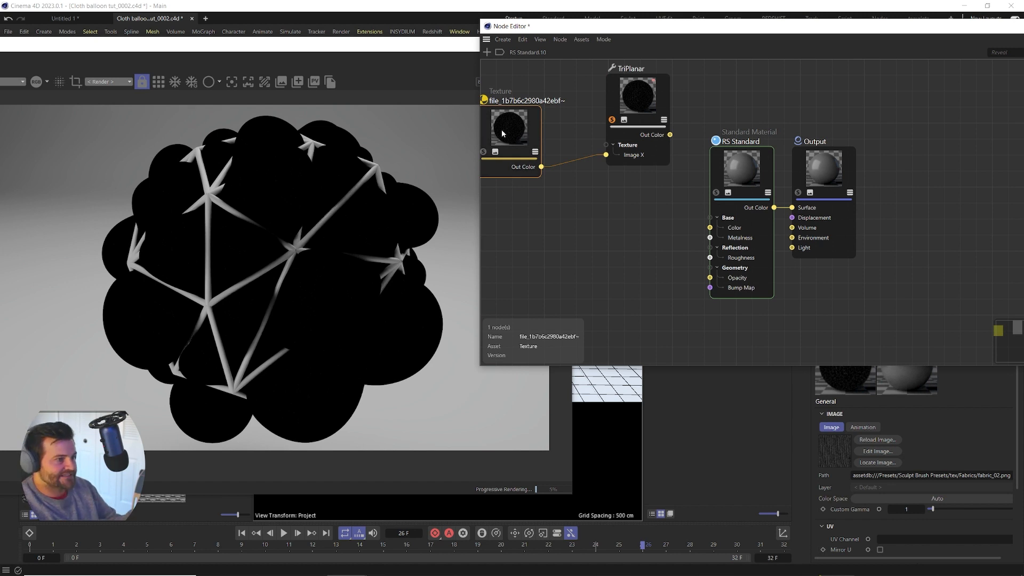
click(647, 100)
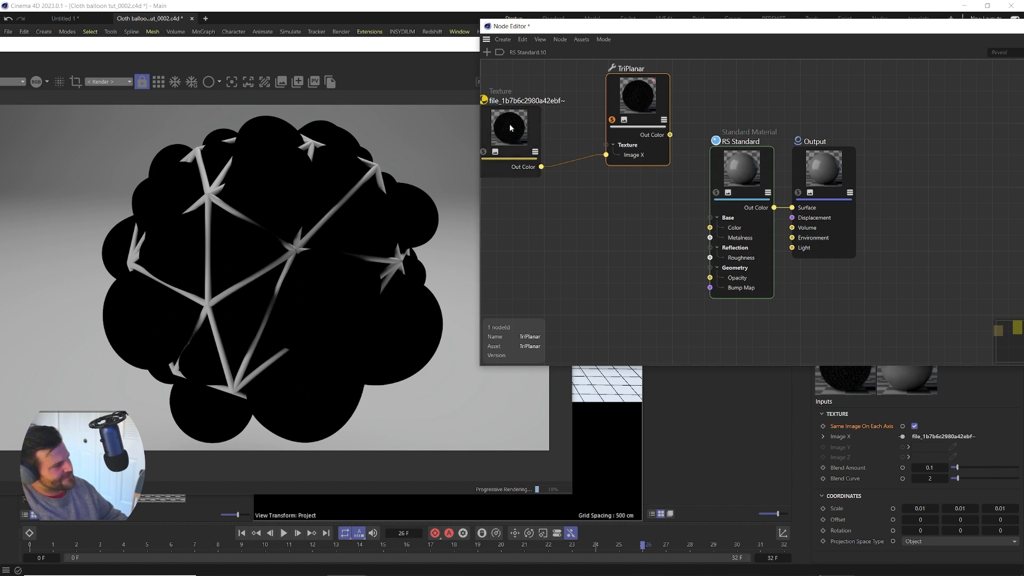
mouse_move(508, 121)
mouse_down()
mouse_move(496, 112)
mouse_move(506, 123)
mouse_move(498, 123)
mouse_up()
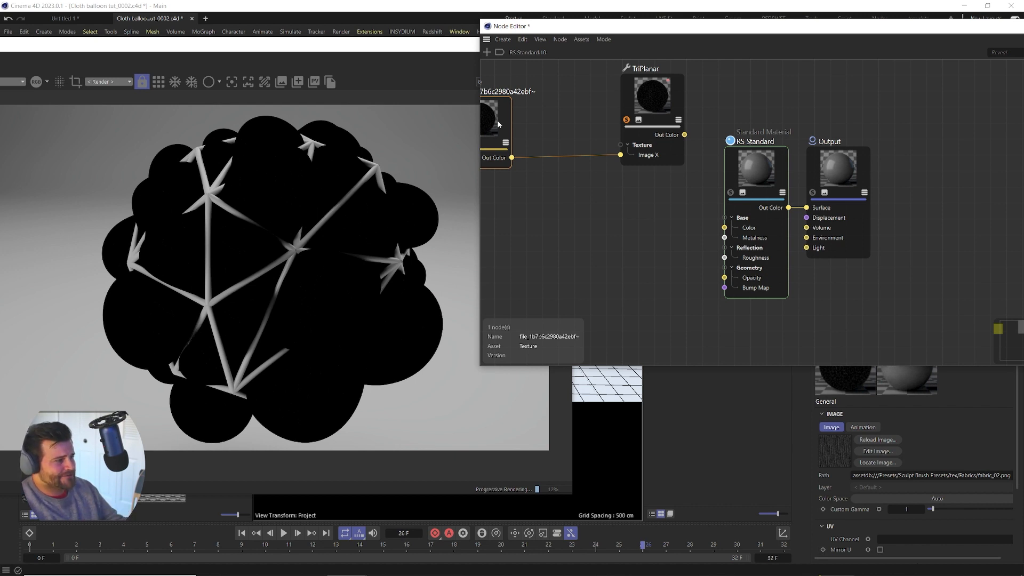
Step: Insert a Ramp node on the connection between the fabric texture and the TriPlanar node
click(574, 260)
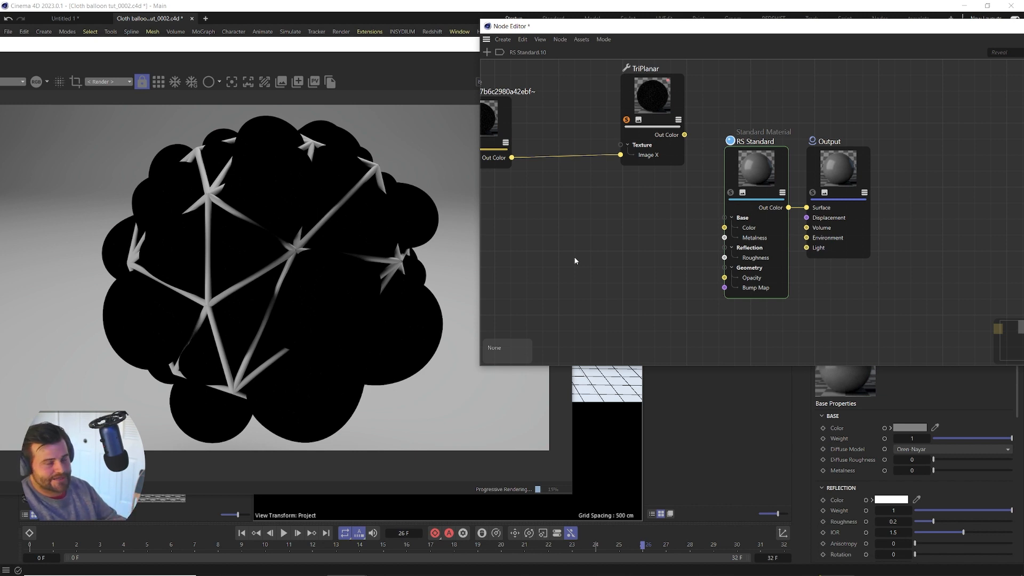
key(shift+c)
text(ramp)
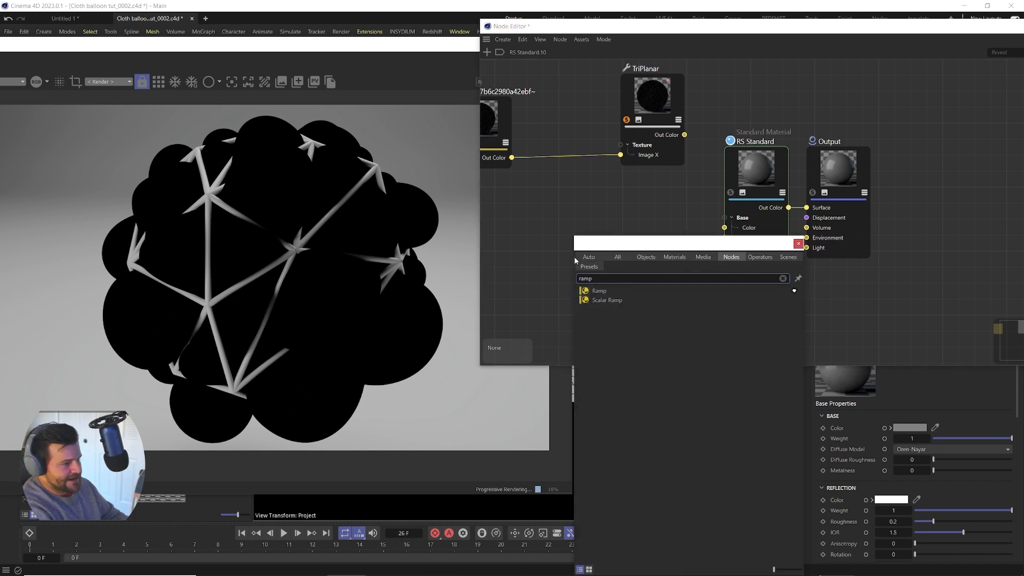
drag(597, 290, 567, 160)
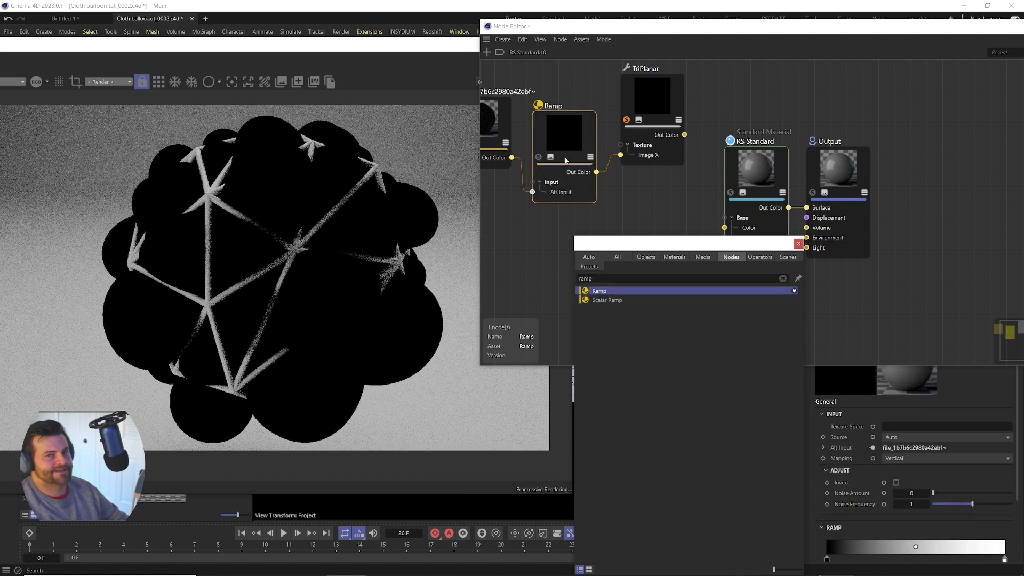
click(798, 243)
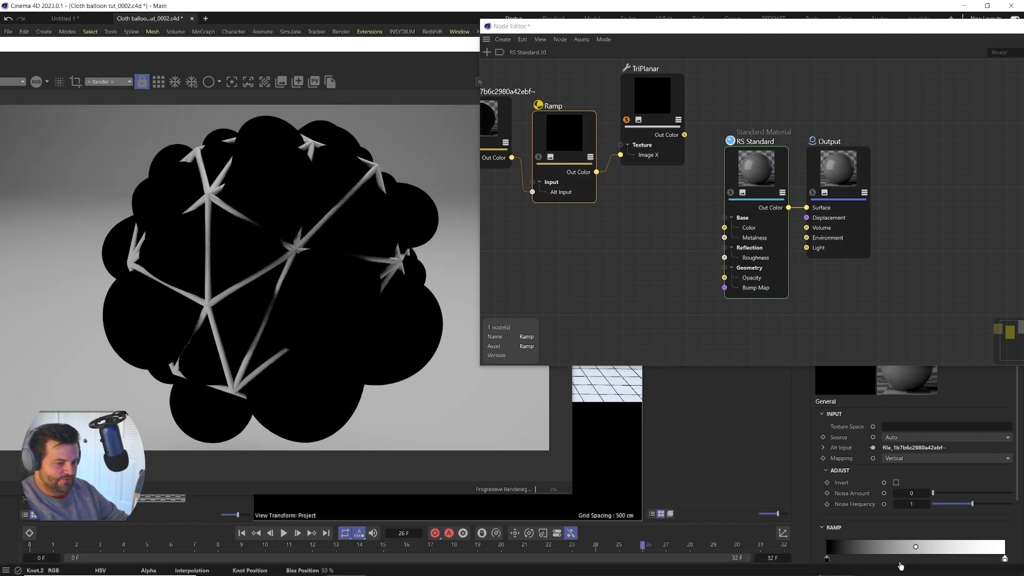
Step: Move the Ramp's white knot close to the black knot to brighten the fabric texture
click(1004, 558)
scroll(1007, 553, down, 1)
drag(1005, 535, 845, 535)
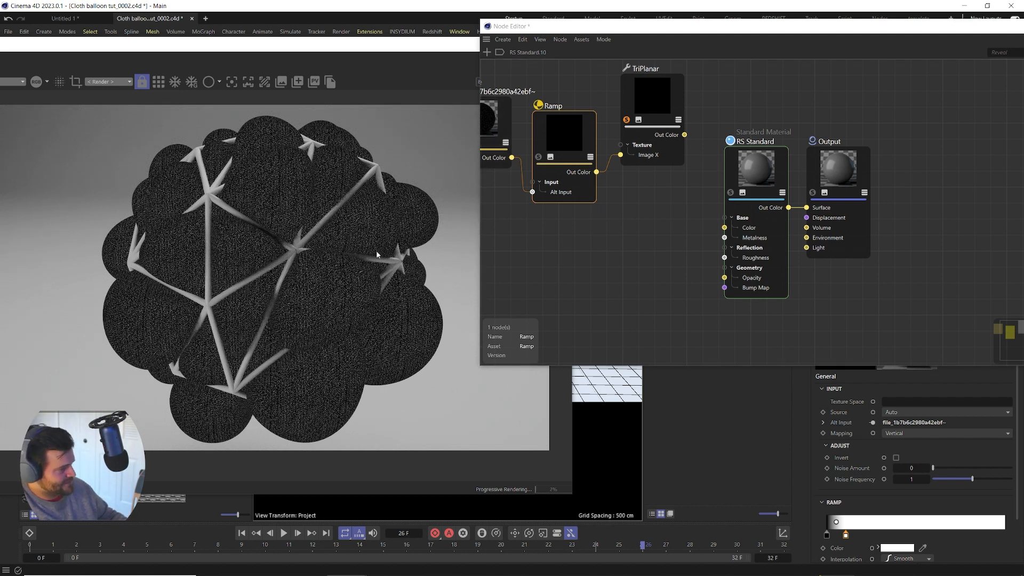
Step: Solo the fabric texture node and the Ramp node in turn to compare their outputs in the render preview
middle_drag(569, 177, 673, 185)
scroll(570, 177, up, 1)
click(557, 150)
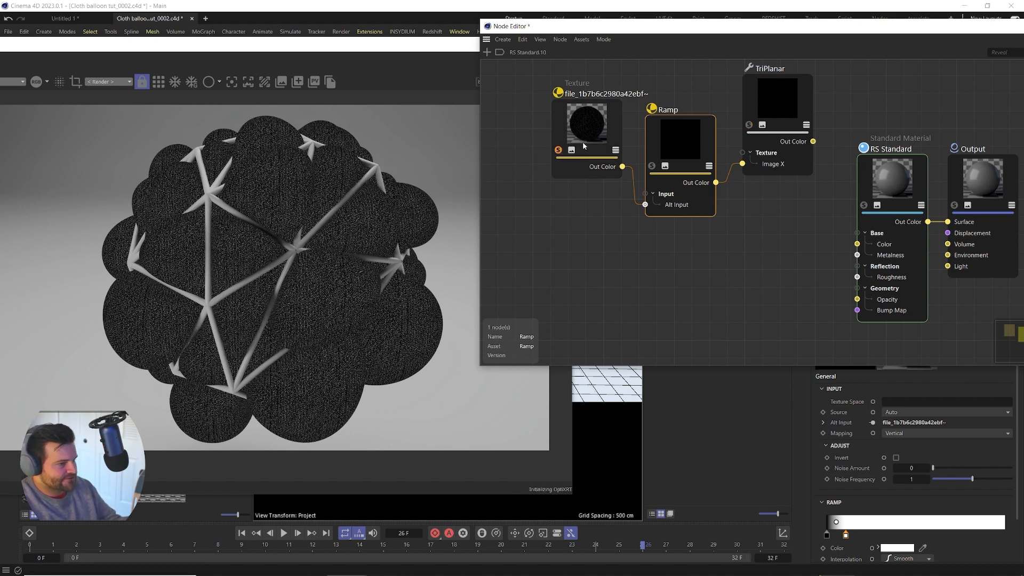
click(651, 166)
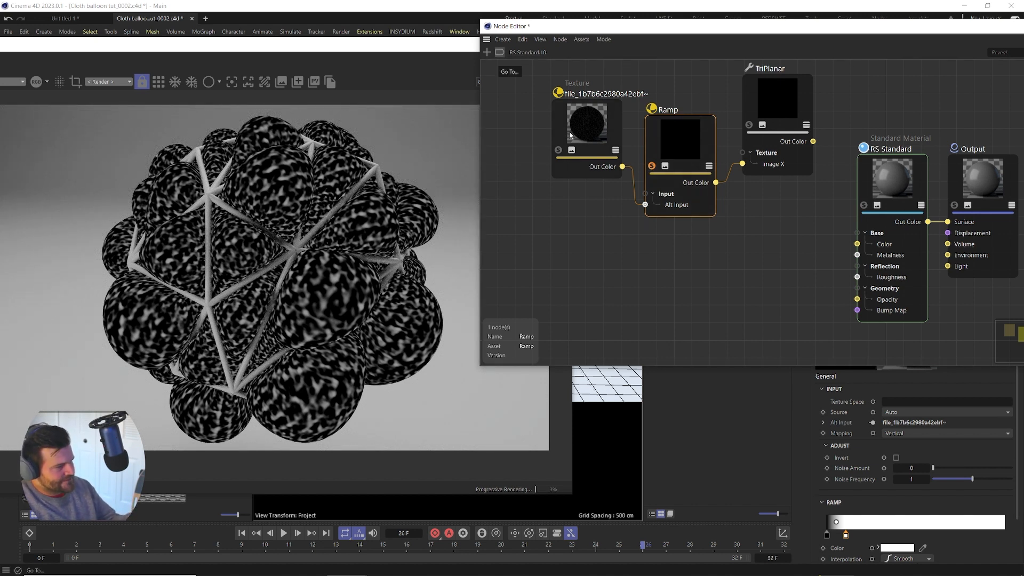
Step: Try a remap scale of 5 by 5 on the fabric texture node
click(585, 127)
scroll(862, 520, down, 3)
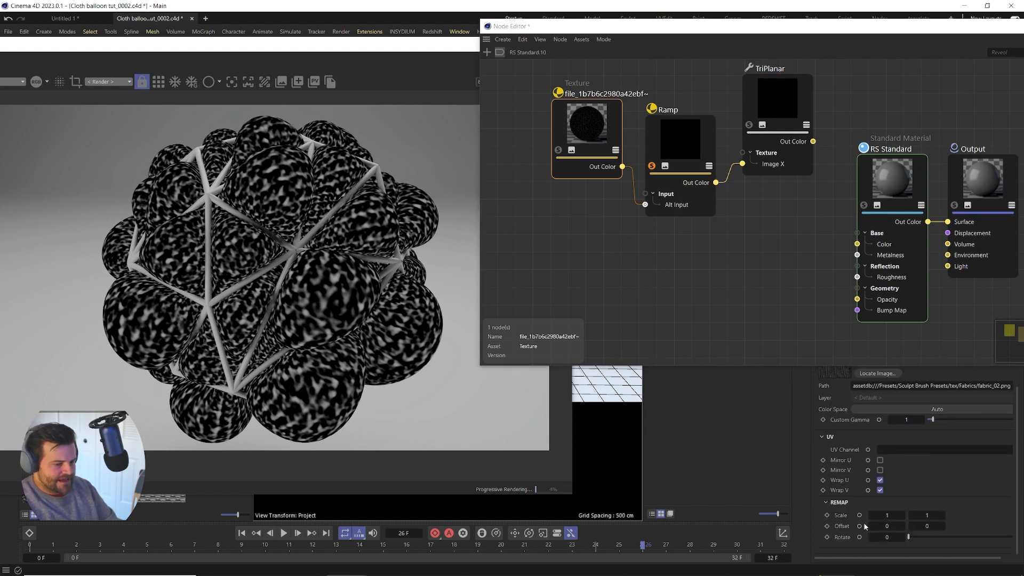
double_click(881, 513)
text(2)
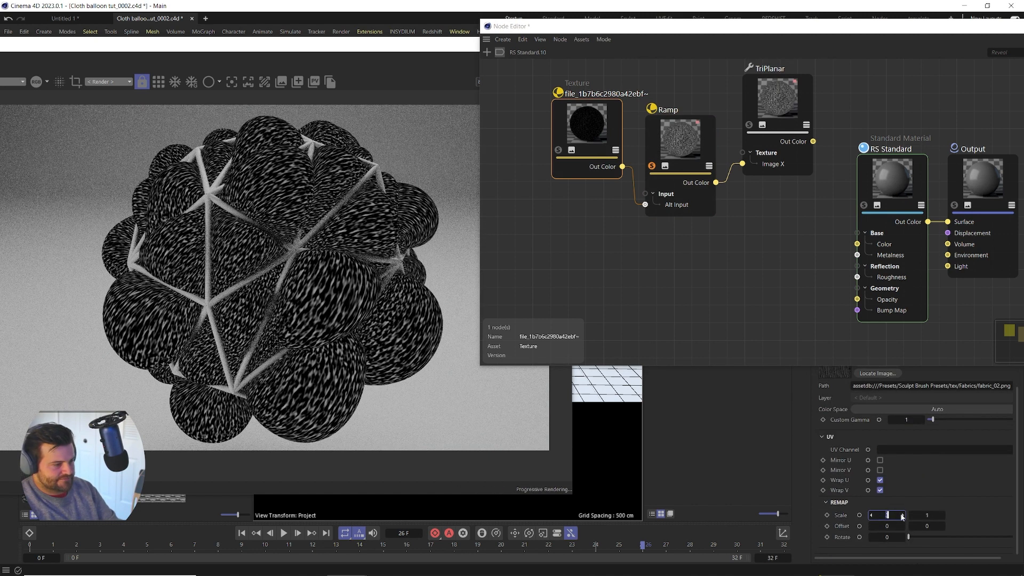
double_click(930, 515)
text(5)
key(Return)
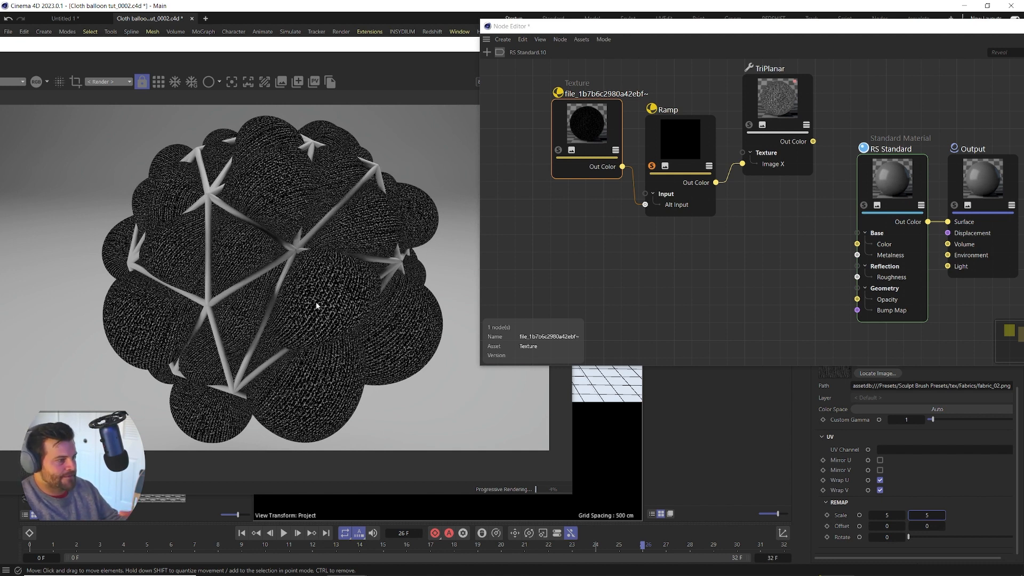
Step: With the TriPlanar node soloed, set the fabric texture's remap scale to 1 by 1 and its rotation to 90
click(748, 126)
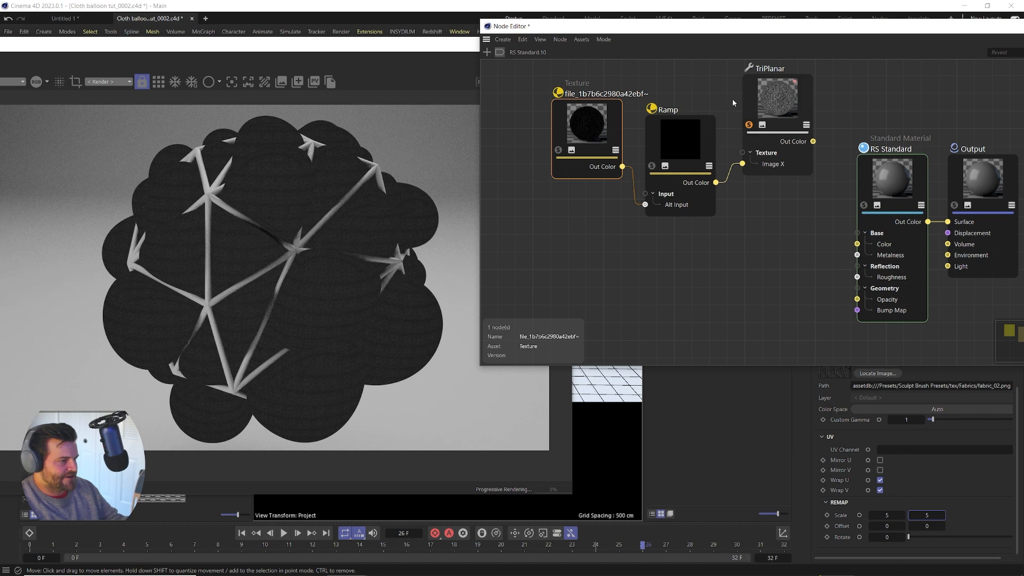
double_click(886, 514)
text(1)
key(Tab)
text(1)
key(Return)
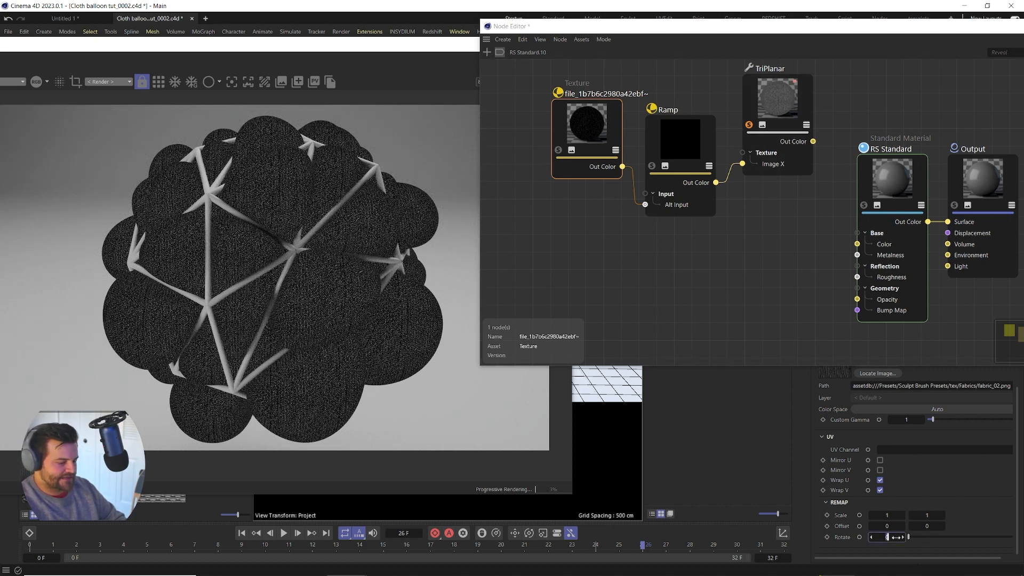
drag(895, 536, 943, 537)
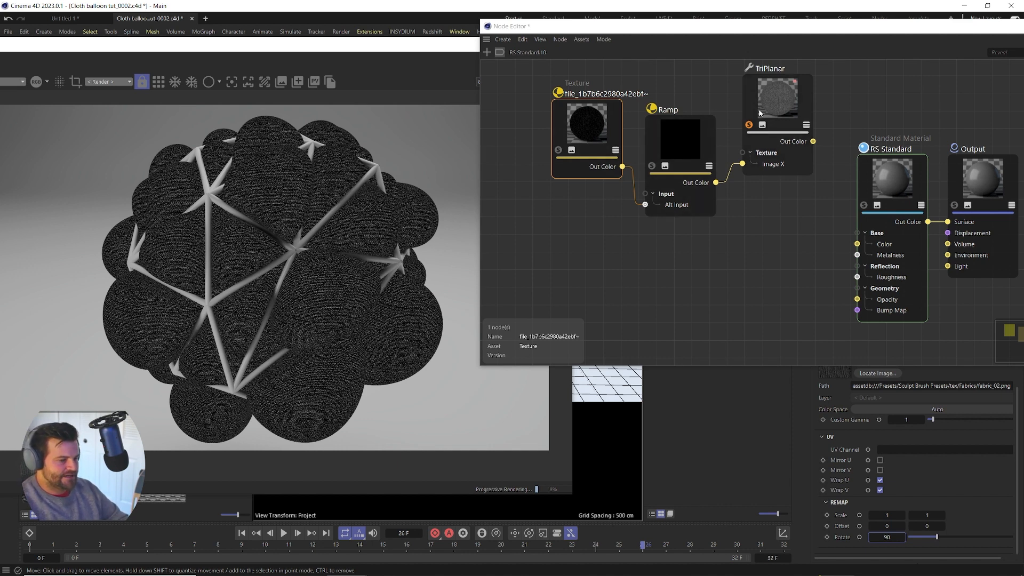
Step: Shift the Ramp's white knot further toward the black knot to sharpen the fabric texture's contrast
click(680, 138)
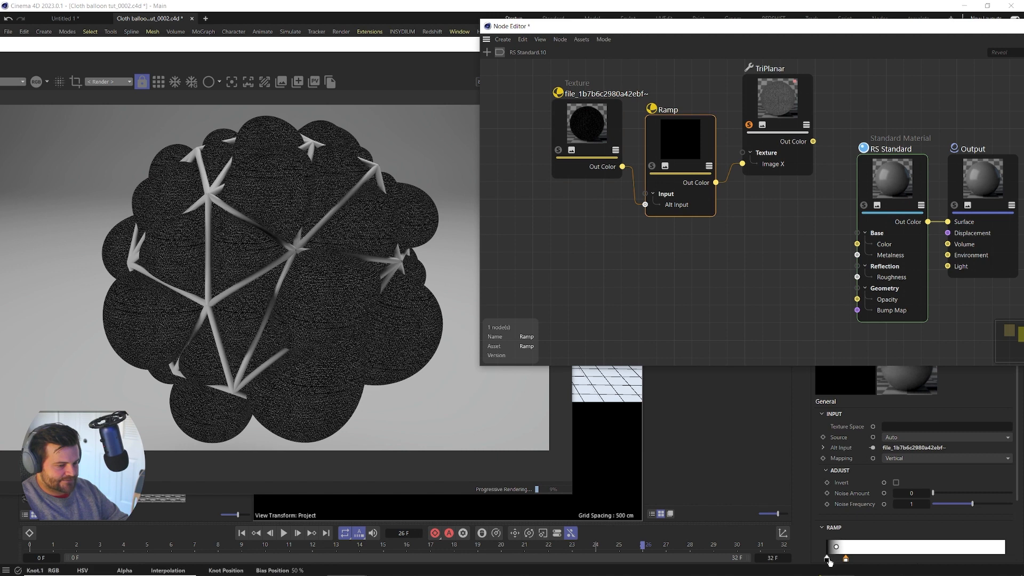
click(844, 560)
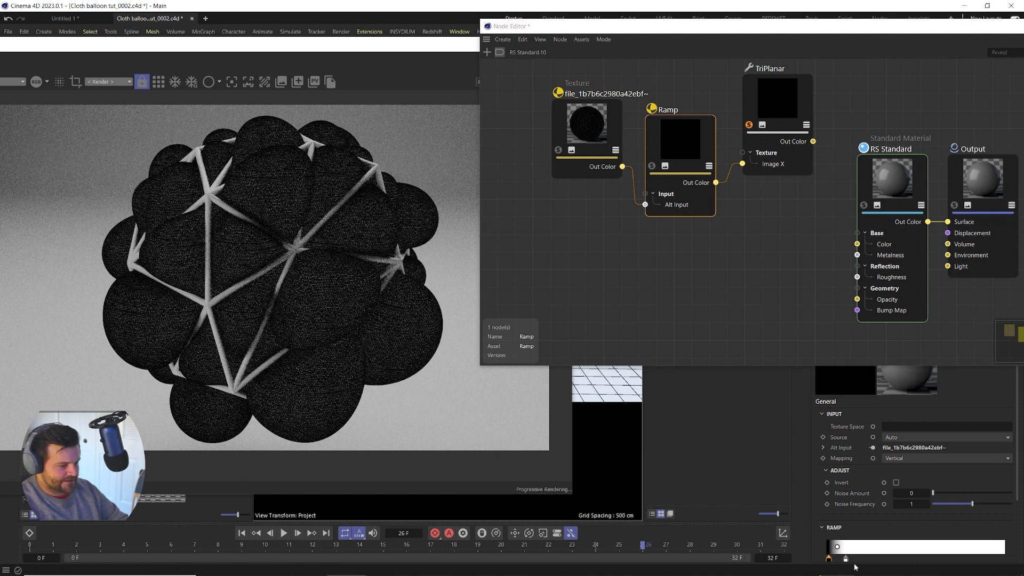
drag(844, 559, 836, 559)
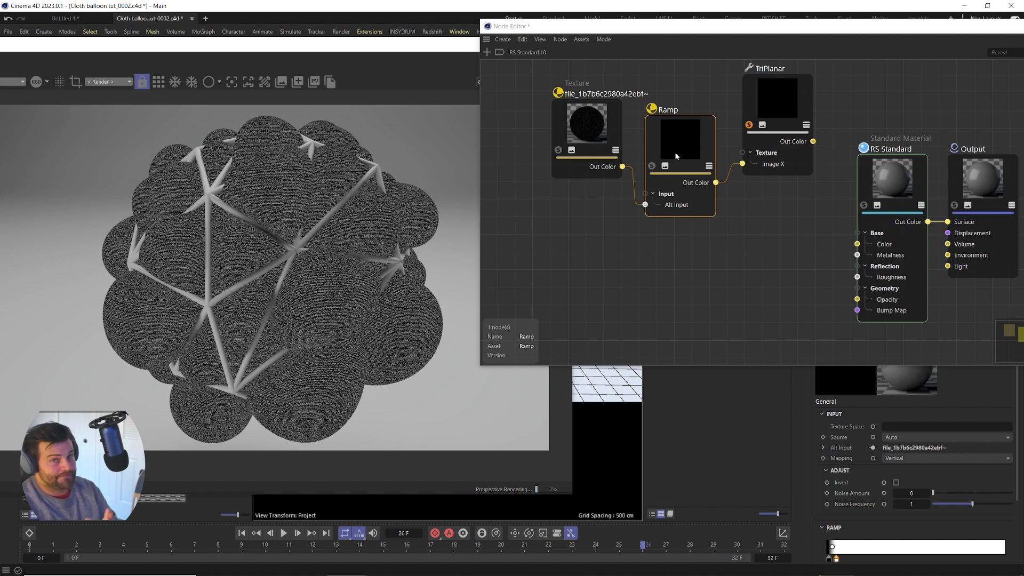
Step: Search the nodes for "bum" and add a Bump Map node to the material graph
click(737, 229)
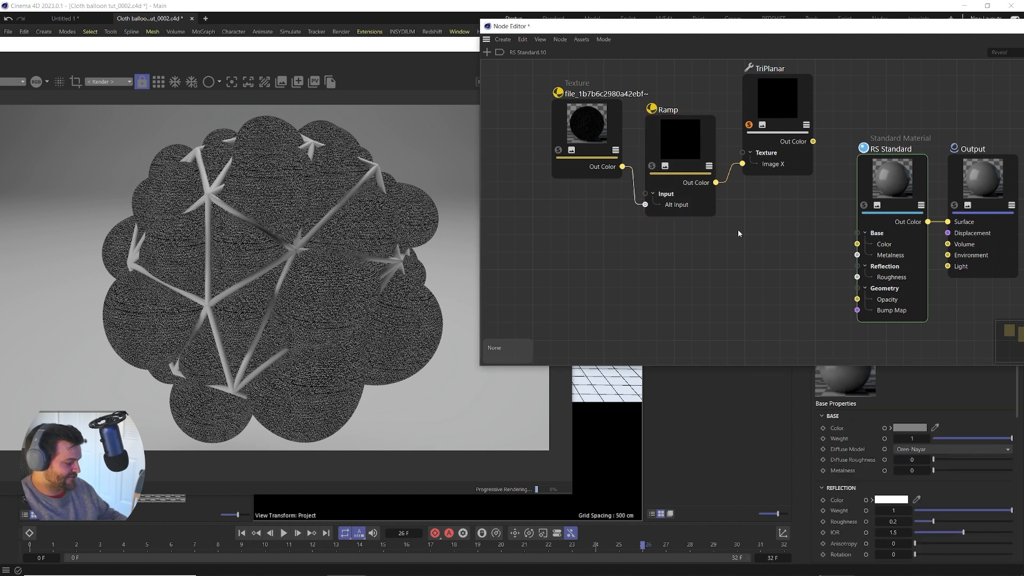
key(shift+c)
text(bum)
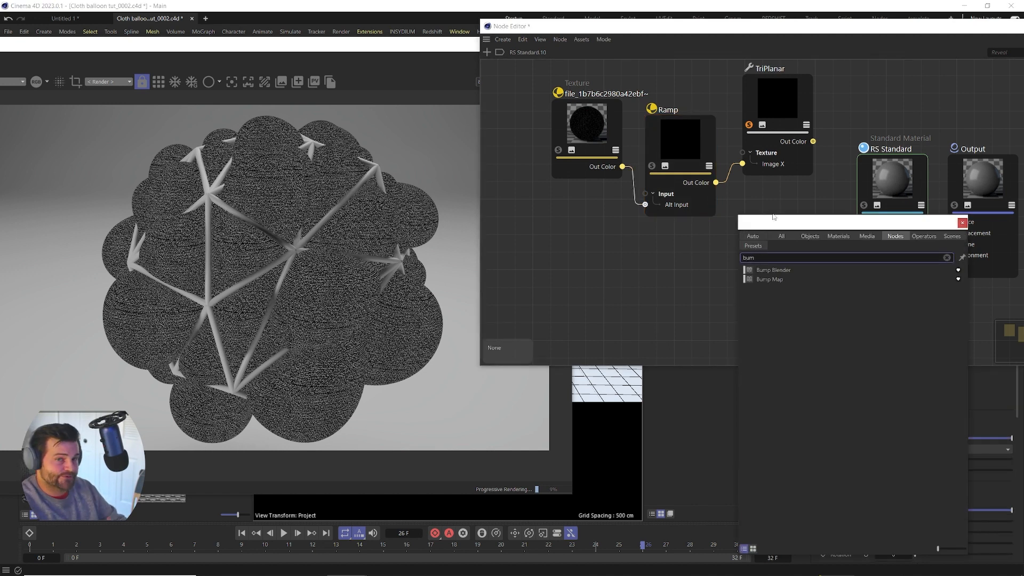
double_click(769, 279)
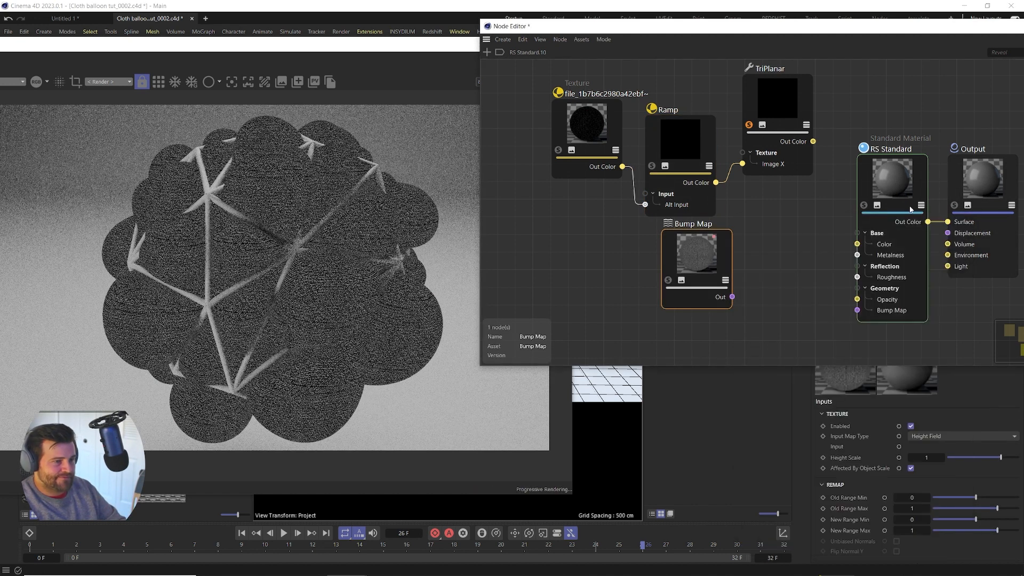
Step: Connect the TriPlanar output to the Bump Map's texture input and its output to RS Standard's Bump Map, placing the node below TriPlanar
drag(812, 142, 690, 250)
mouse_move(706, 257)
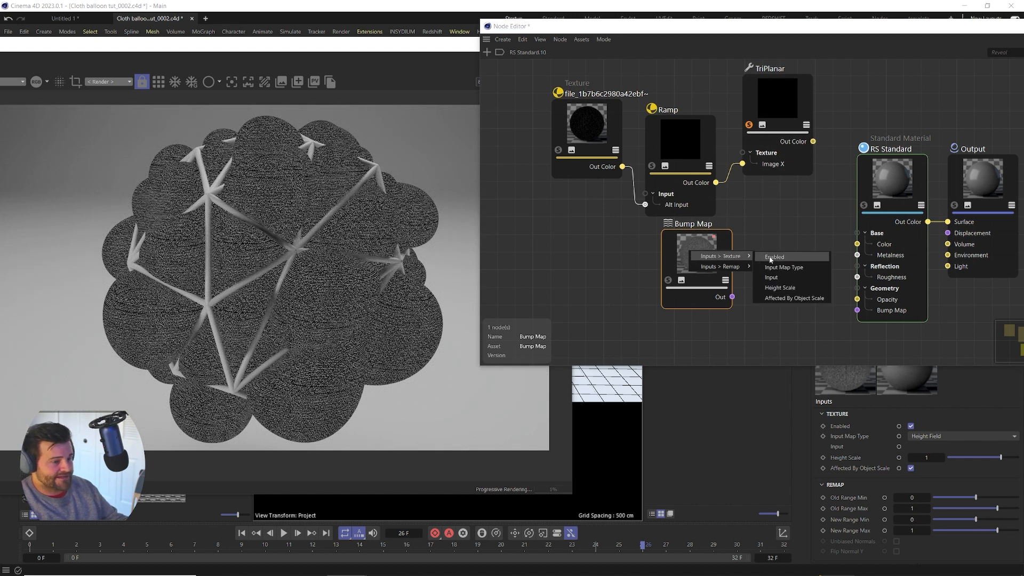
click(773, 276)
drag(731, 296, 857, 309)
drag(679, 251, 764, 253)
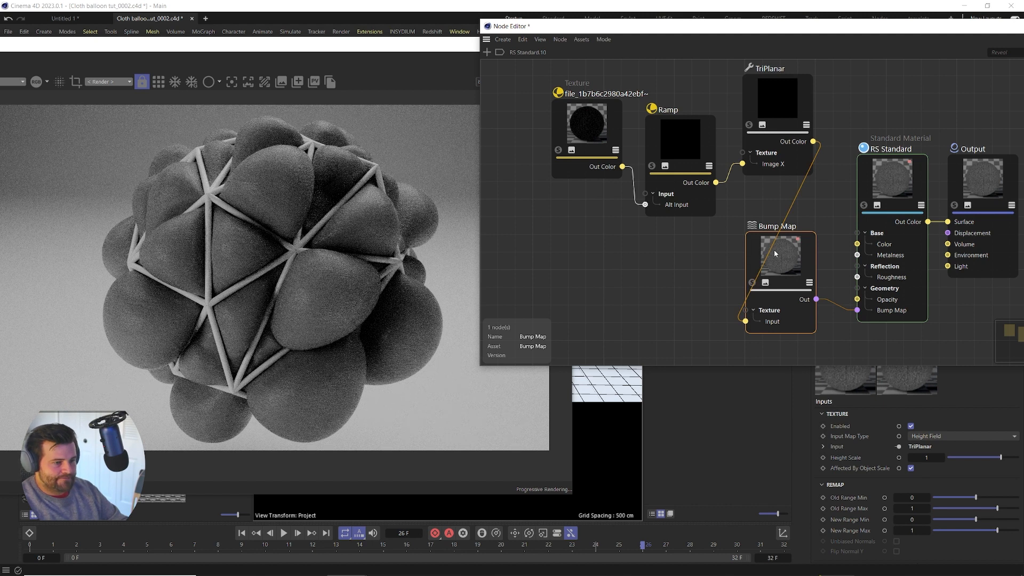
Step: Set the Bump Map's new range to -0.5 minimum and 0.5 maximum, and its height scale to 2
click(905, 519)
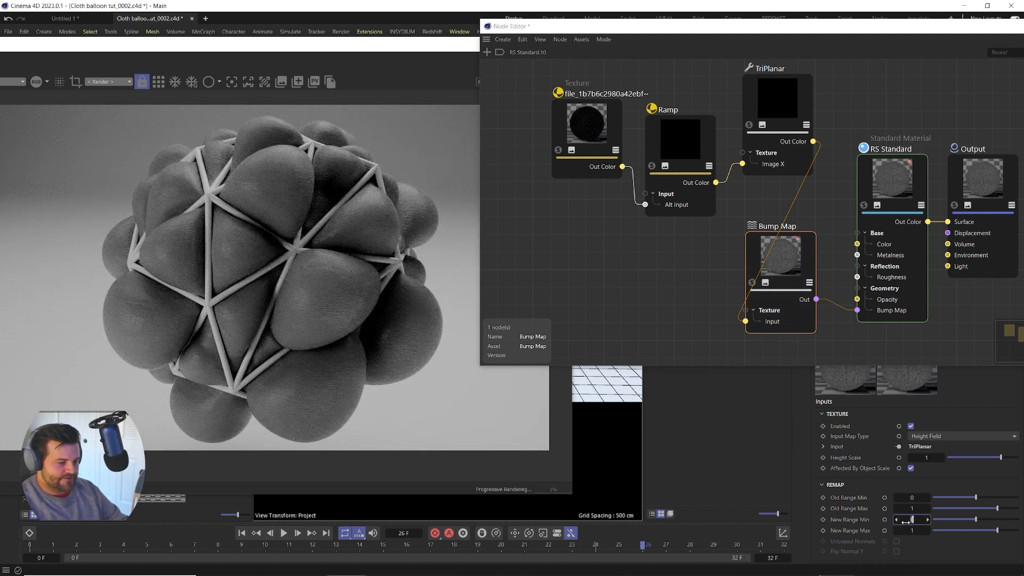
key(BackSpace)
click(910, 530)
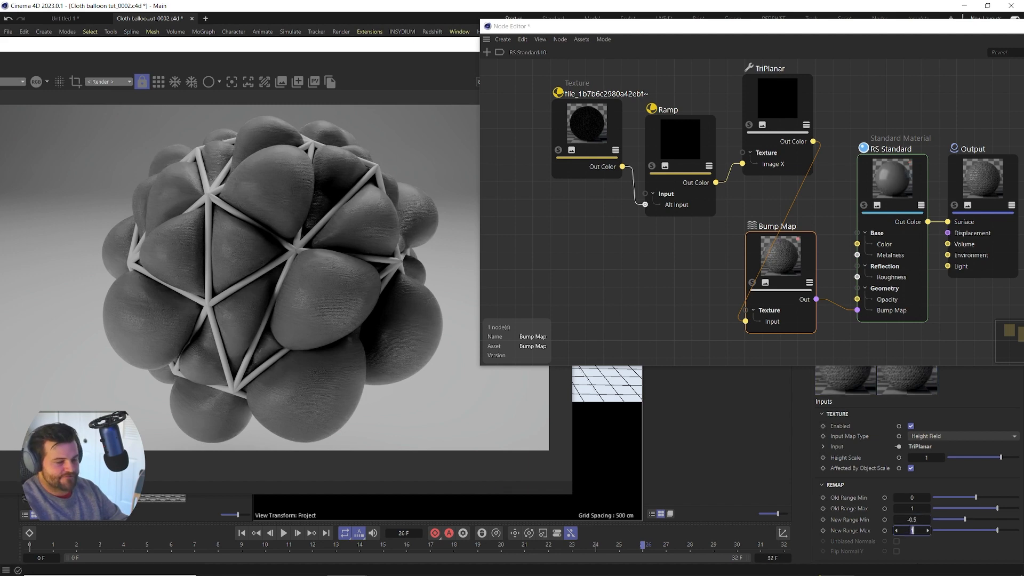
text(.5)
key(Return)
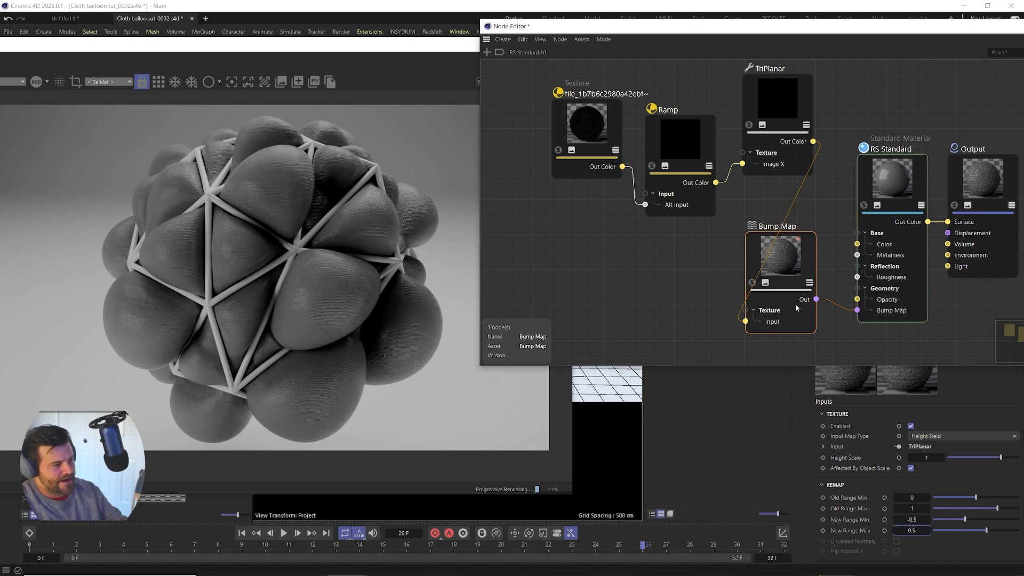
click(927, 458)
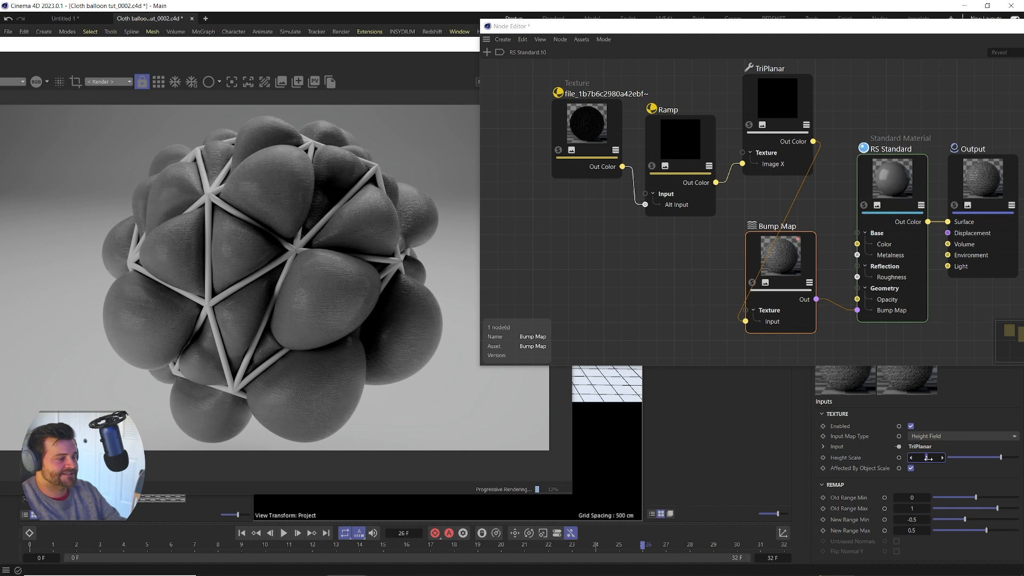
text(2)
key(Return)
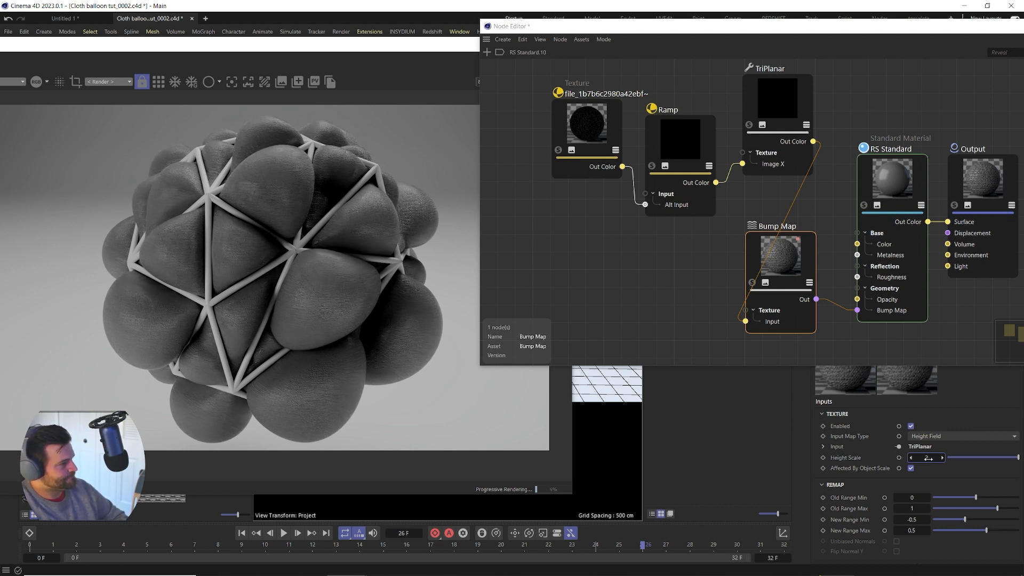
Step: Select the RS Standard node and rearrange the Node Editor and attribute area to expose more of its base properties
click(887, 207)
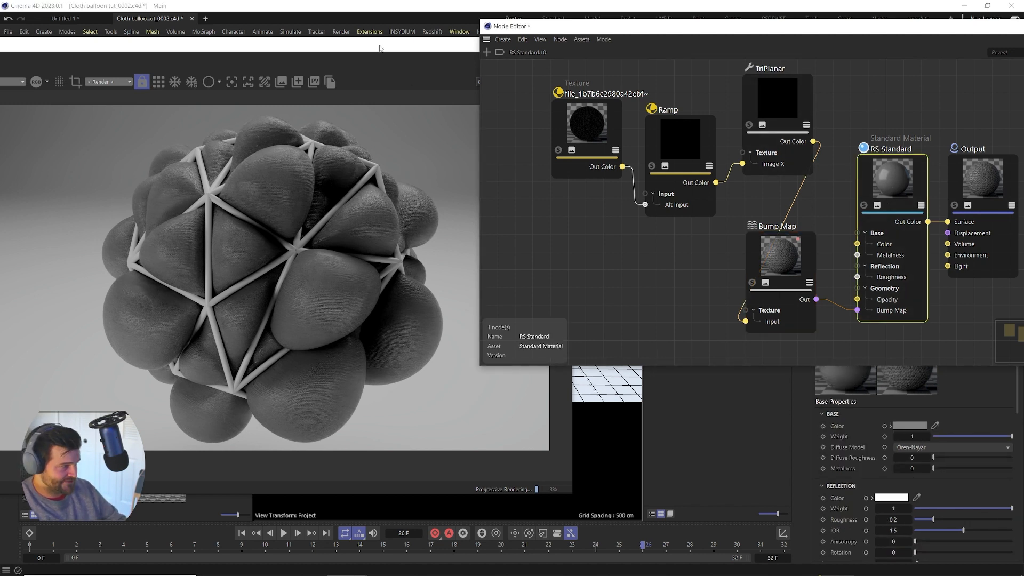
drag(718, 29, 486, 32)
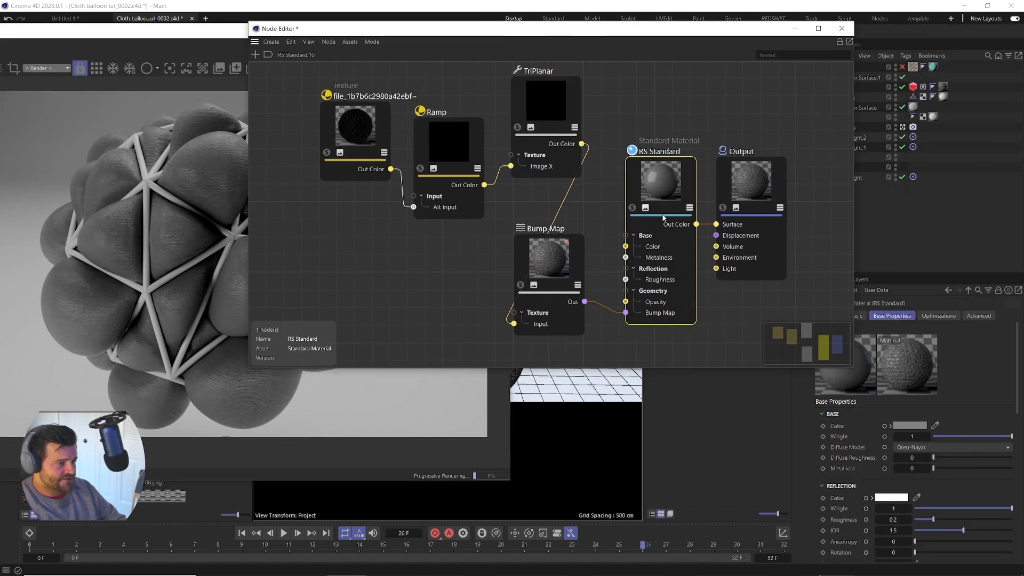
drag(374, 36, 498, 67)
middle_drag(618, 224, 382, 171)
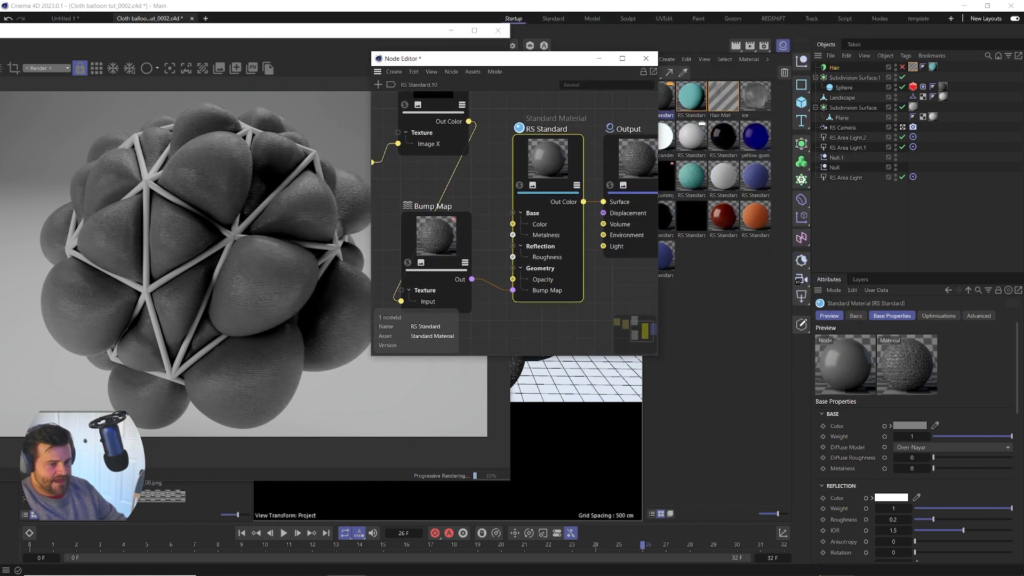
drag(917, 262, 917, 68)
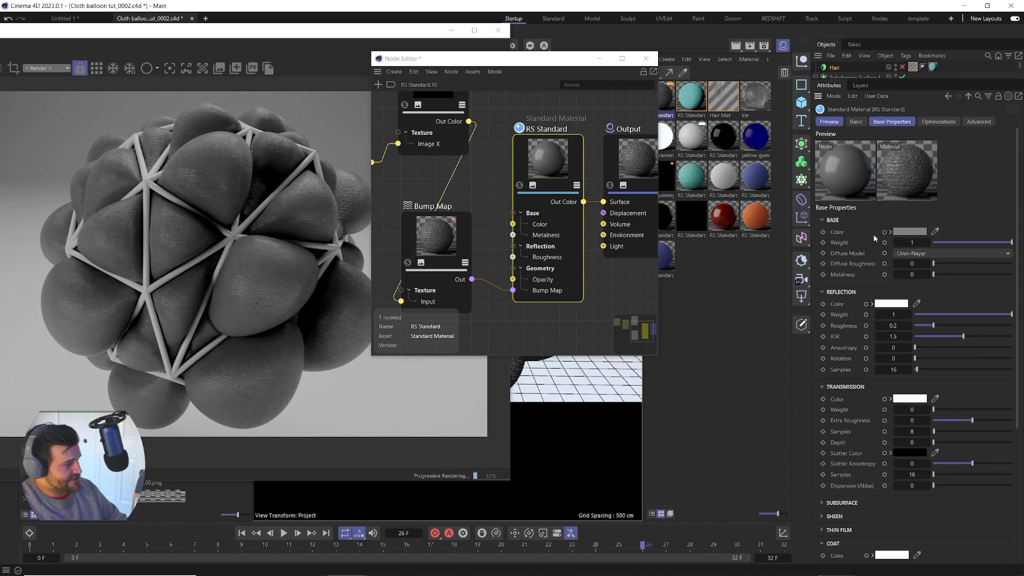
Step: Set the RS Standard base color to a dark teal
click(898, 232)
drag(969, 287, 969, 335)
drag(982, 297, 997, 298)
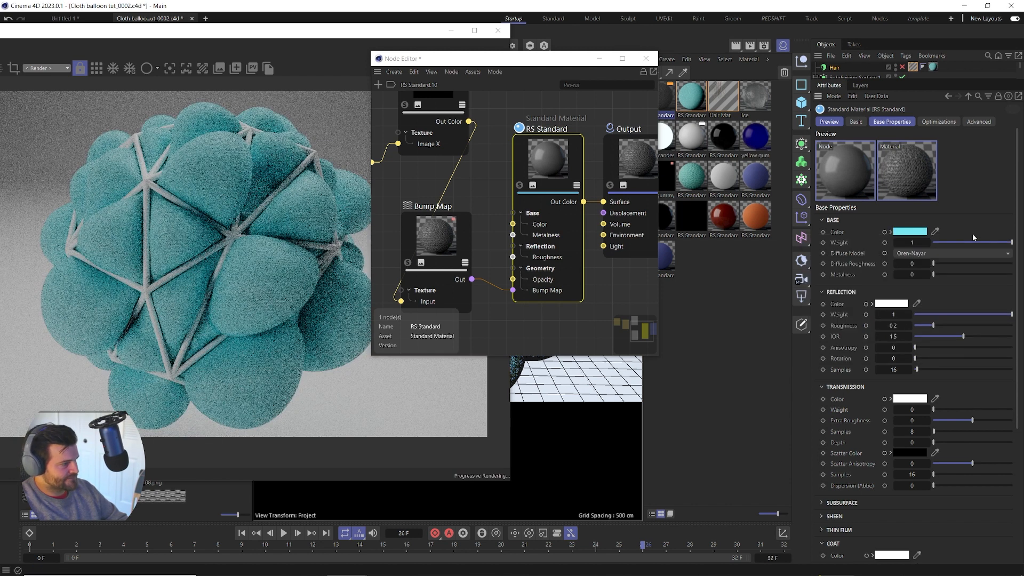
click(910, 231)
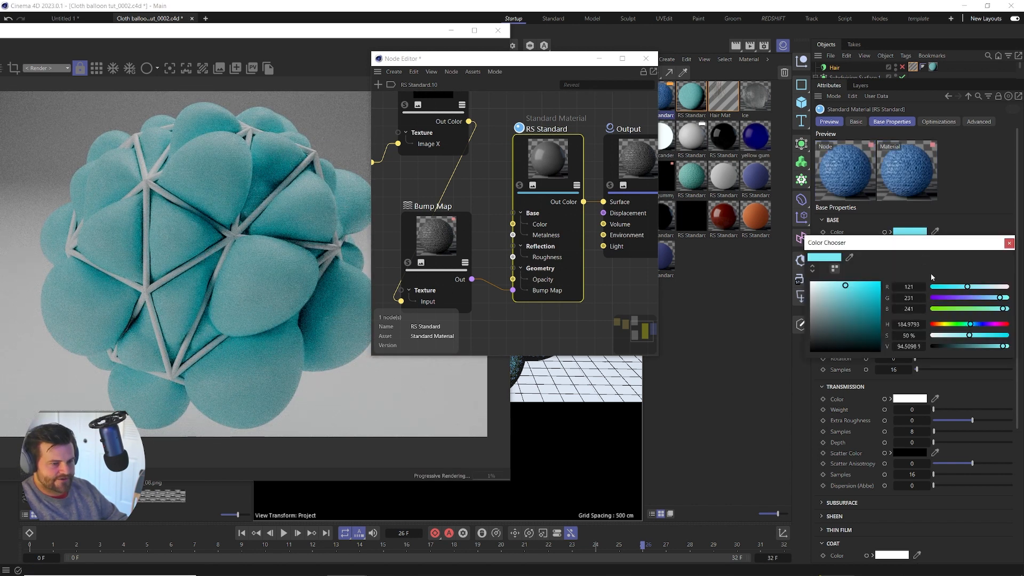
drag(981, 346, 971, 346)
click(1009, 245)
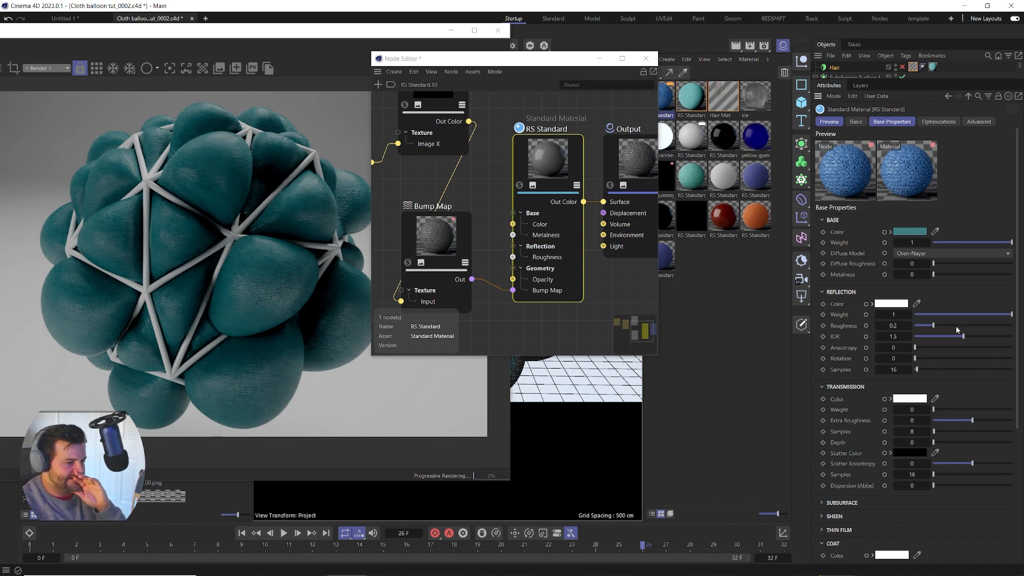
Step: Set the RS Standard reflection IOR to 1.2 and its reflection roughness to 0.3
double_click(896, 337)
text(1.2)
key(Return)
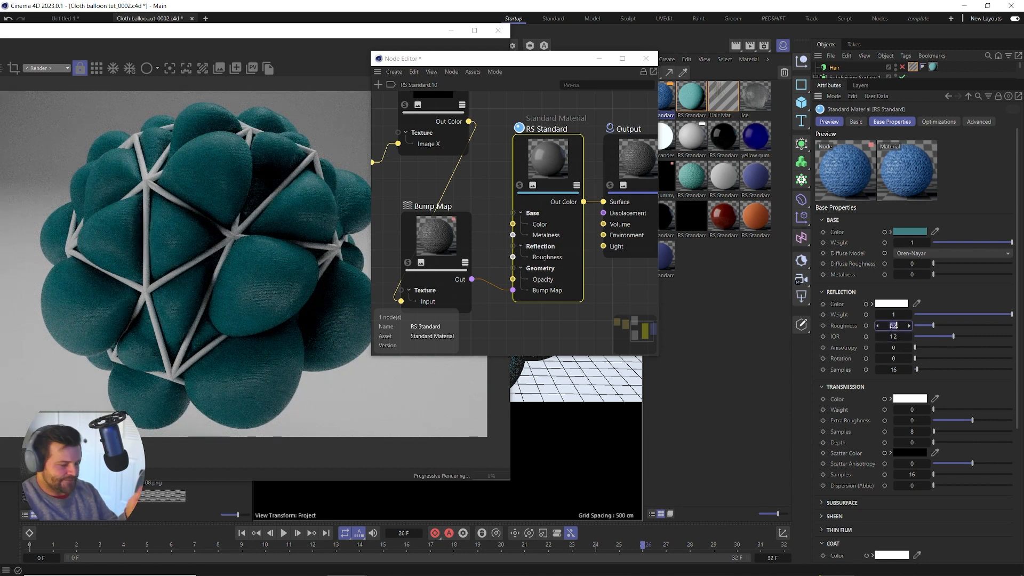
drag(893, 325, 903, 325)
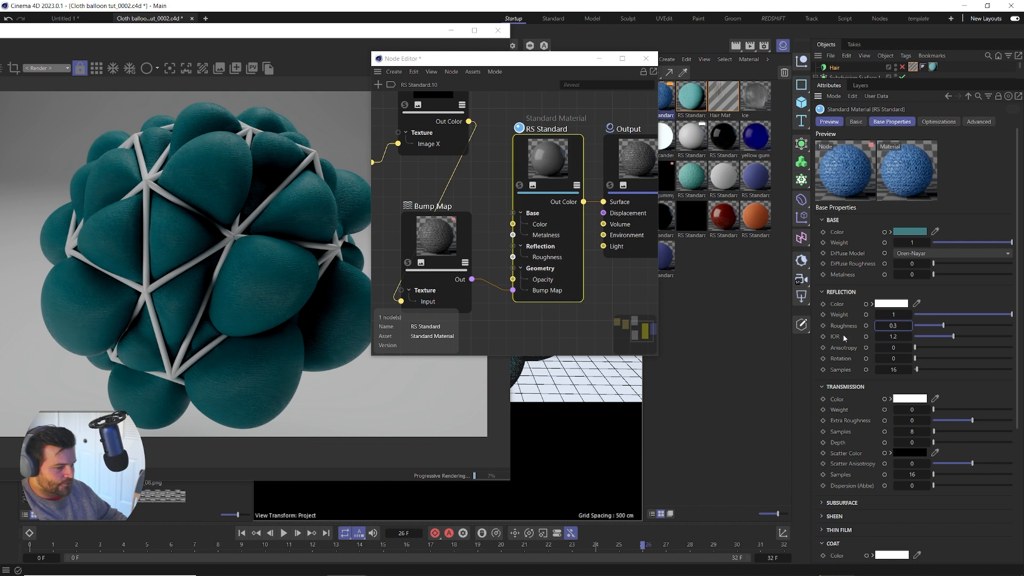
Step: Raise the RS Standard sheen weight to 1
scroll(827, 458, down, 2)
click(827, 458)
scroll(875, 373, down, 2)
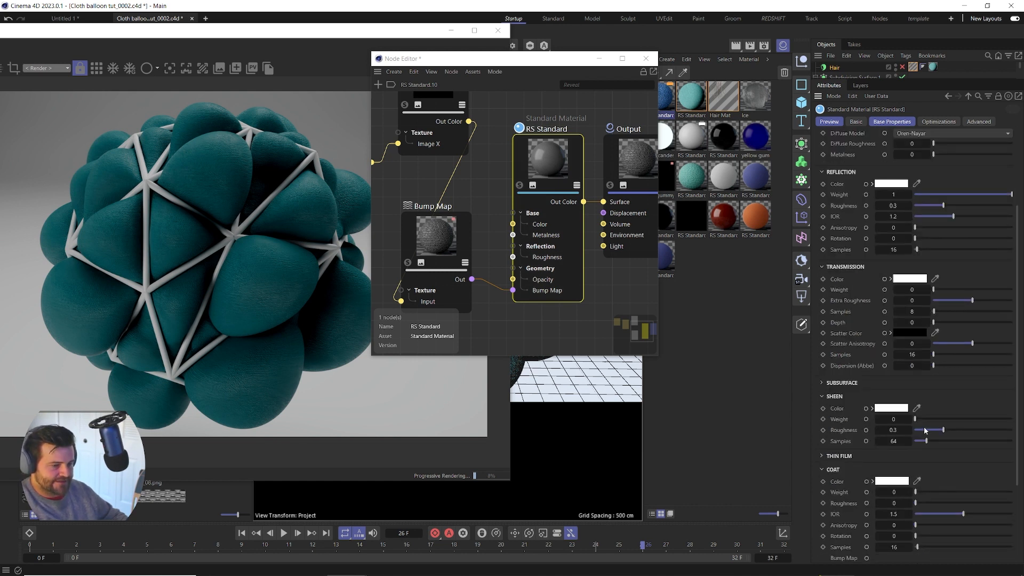
drag(916, 420, 1012, 420)
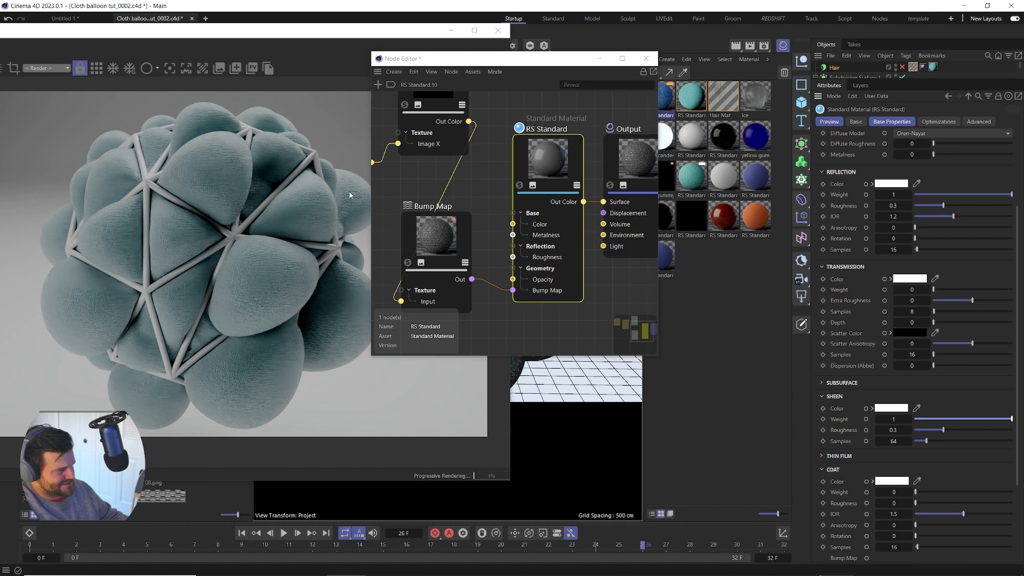
Step: Search the nodes for "fre" and add a Fresnel node to the material graph
scroll(491, 215, down, 3)
scroll(527, 194, down, 2)
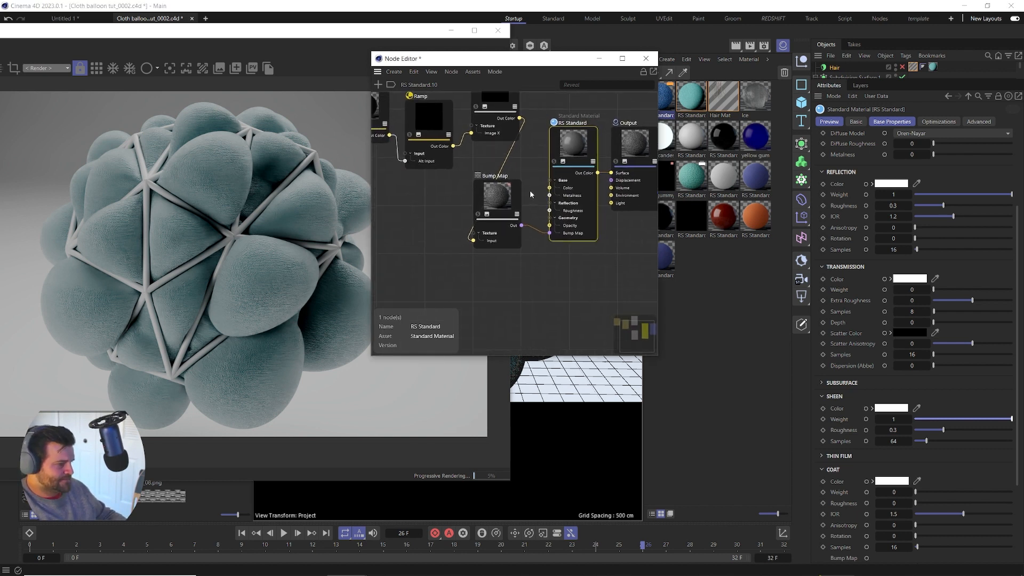
double_click(460, 266)
text(fre)
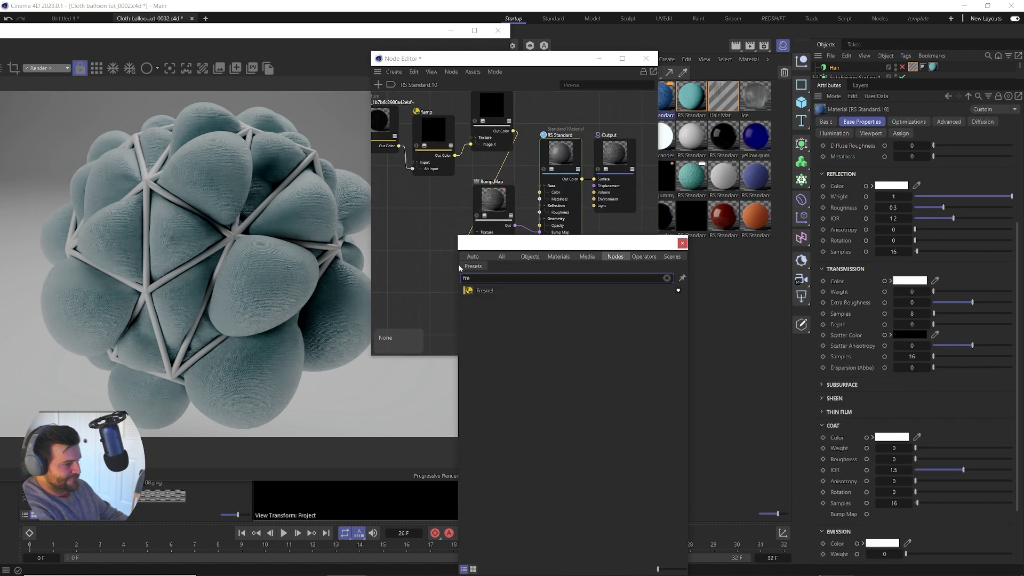
double_click(485, 290)
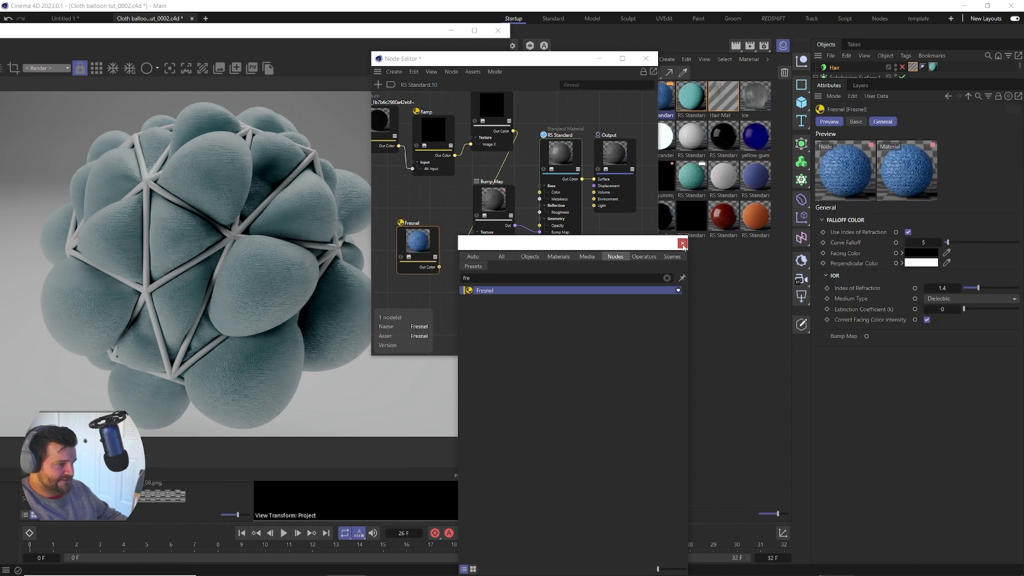
click(681, 244)
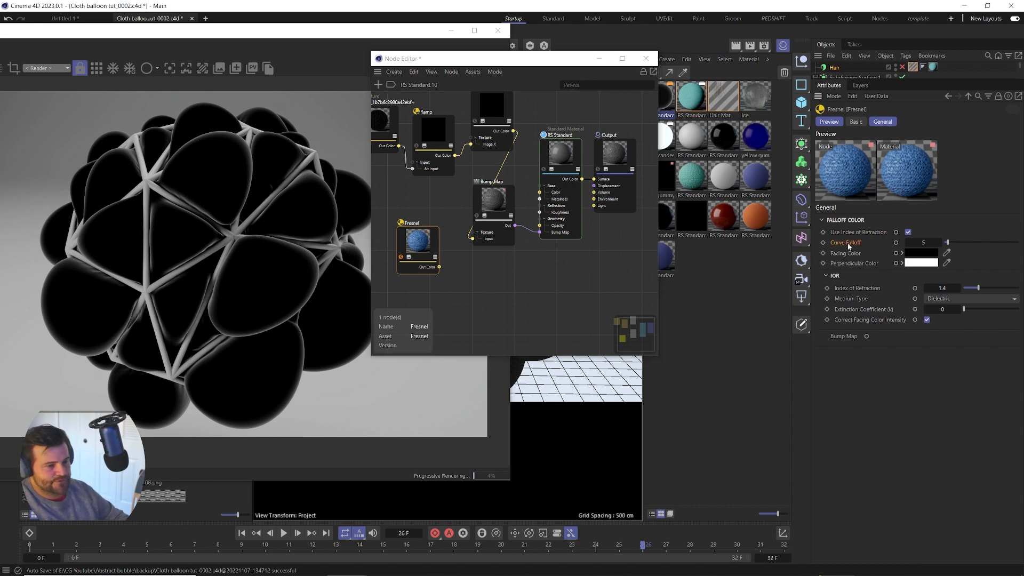
Step: Turn off the Fresnel's index of refraction option and set its curve falloff to 2.5
click(907, 232)
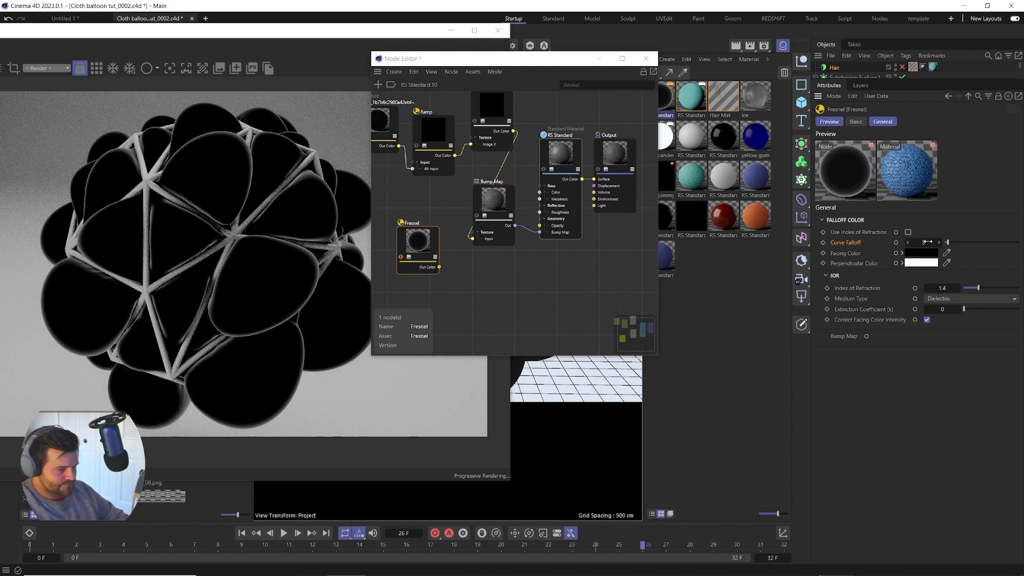
text(1)
key(Return)
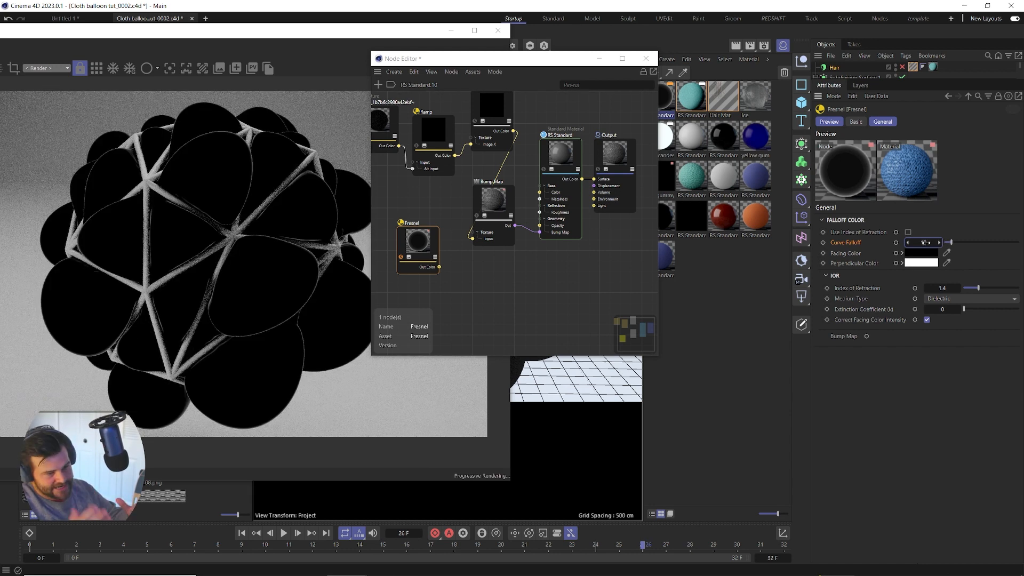
double_click(926, 242)
text(2.5)
key(Return)
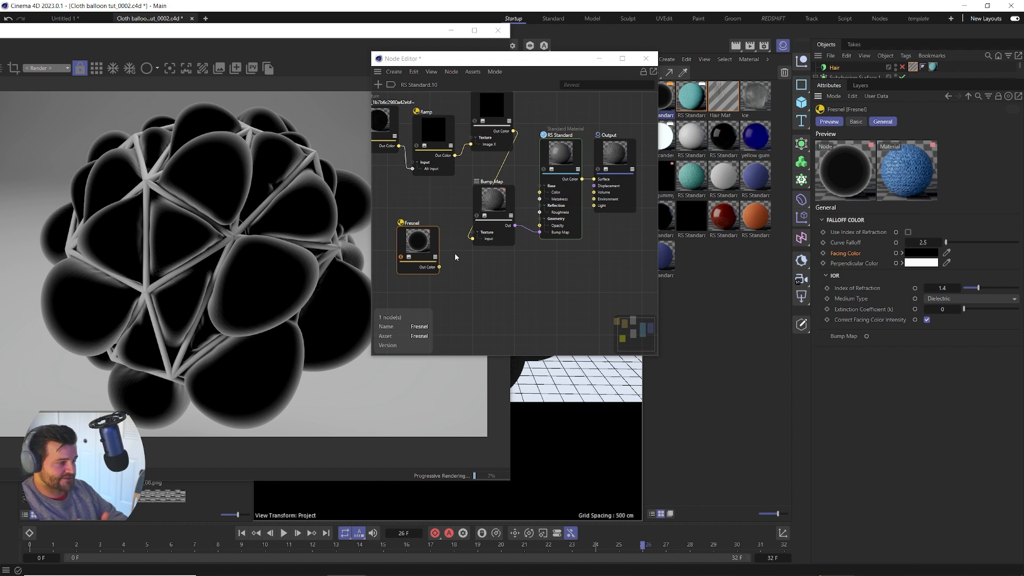
Step: Connect the Fresnel output to the RS Standard's sheen roughness and stop soloing the Fresnel node
drag(438, 266, 574, 158)
mouse_move(640, 202)
click(685, 224)
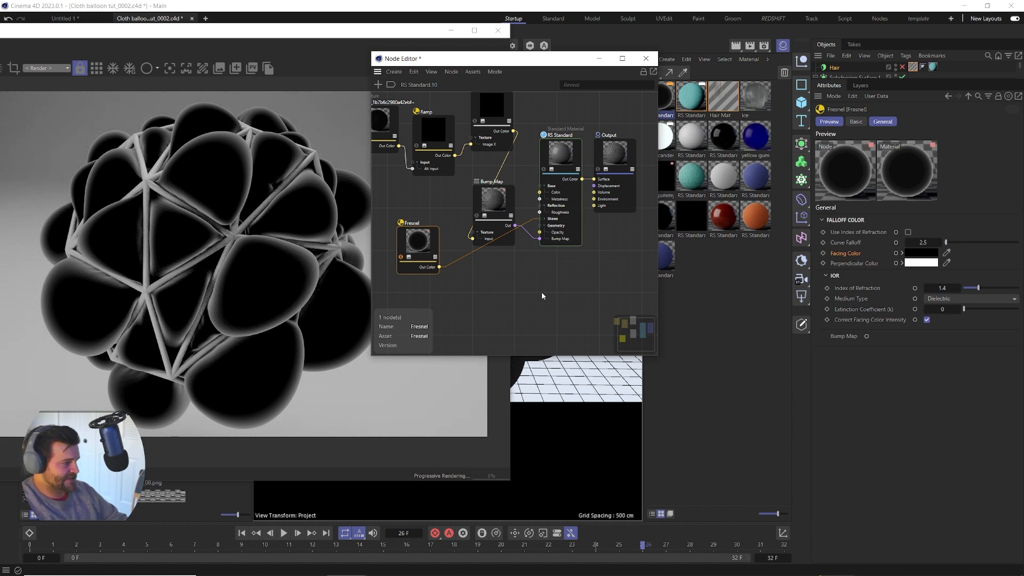
click(401, 256)
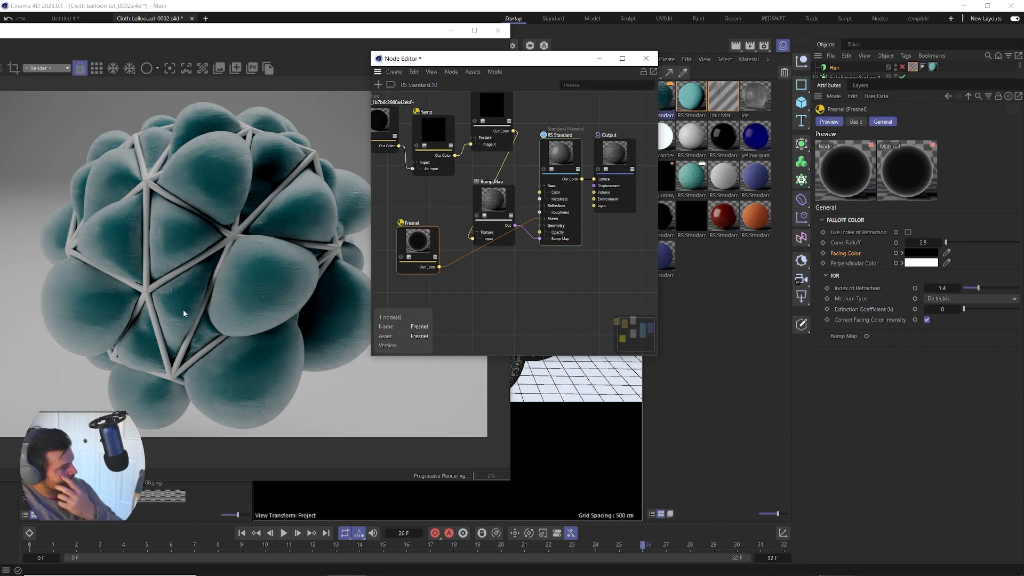
Step: Connect the Fresnel output to the RS Standard's sheen weight
drag(438, 268, 557, 149)
mouse_move(622, 200)
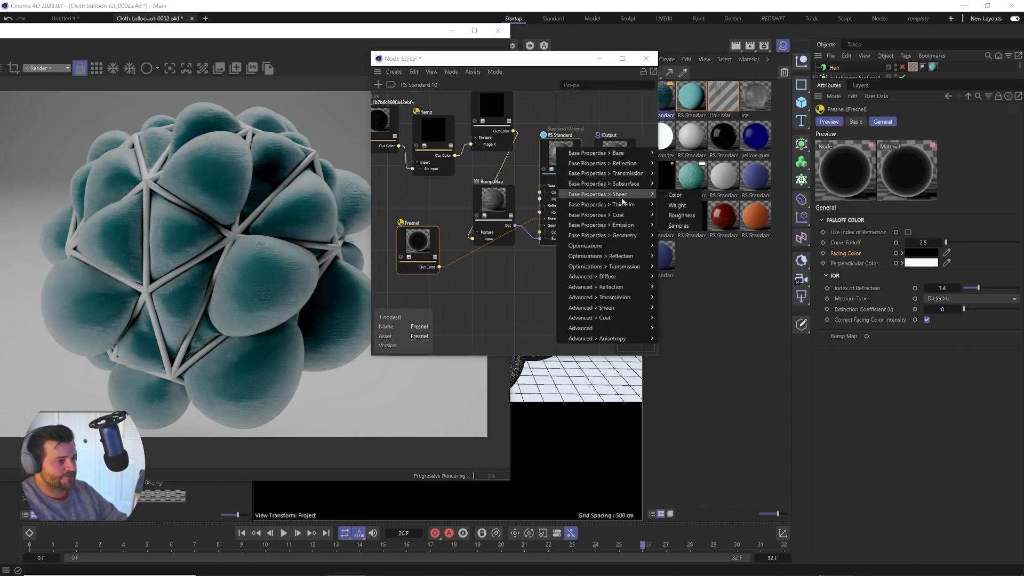
click(684, 208)
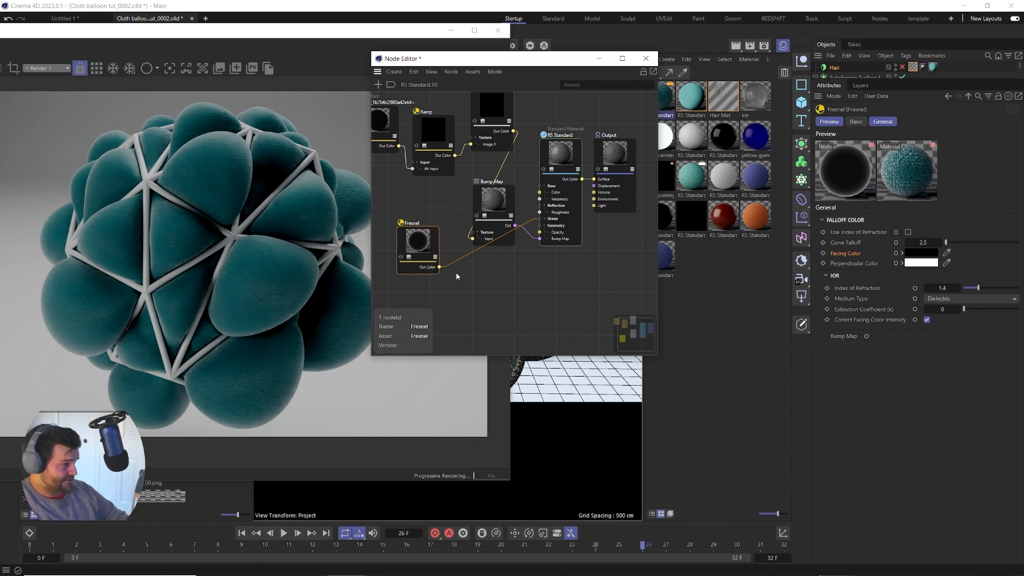
Step: Set the RS Standard material's reflection roughness to 0.5
drag(438, 267, 539, 212)
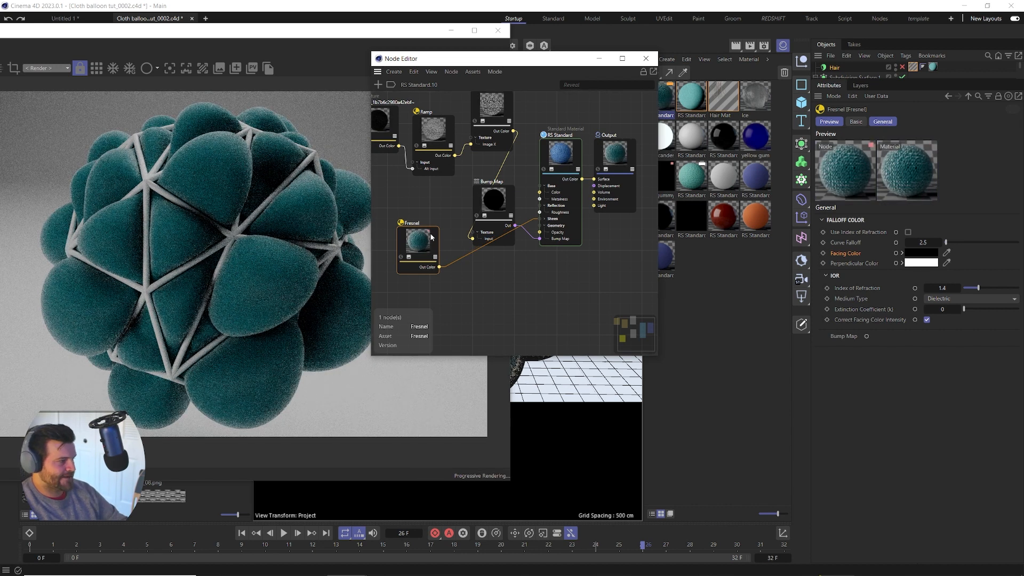
click(564, 153)
click(894, 325)
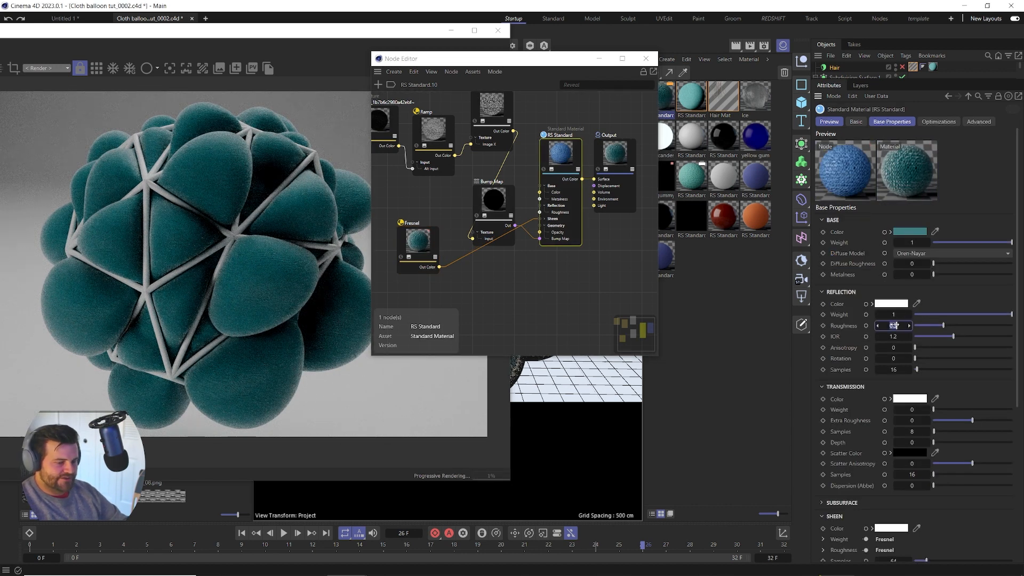
text(0.5)
key(Return)
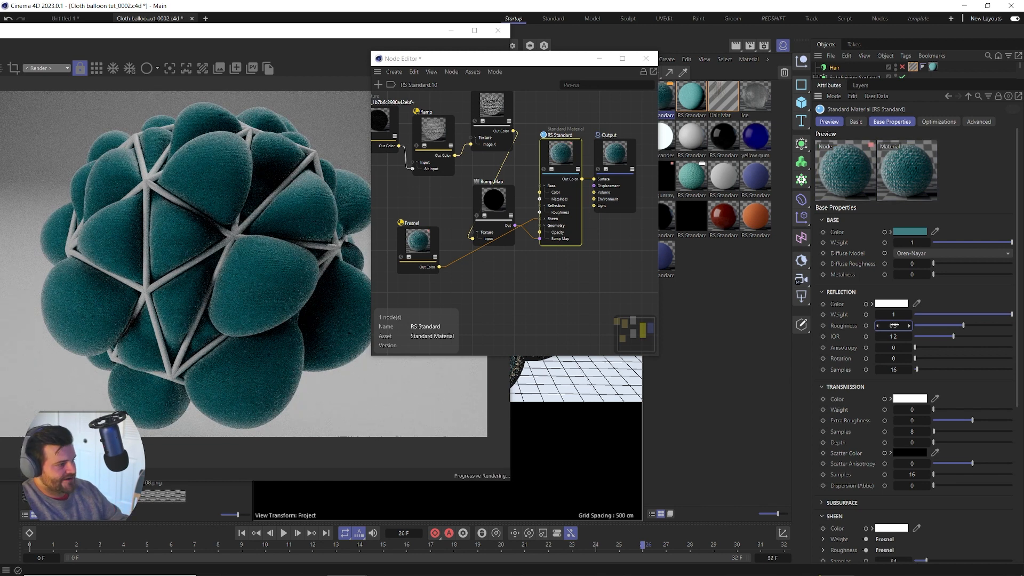
scroll(857, 428, down, 3)
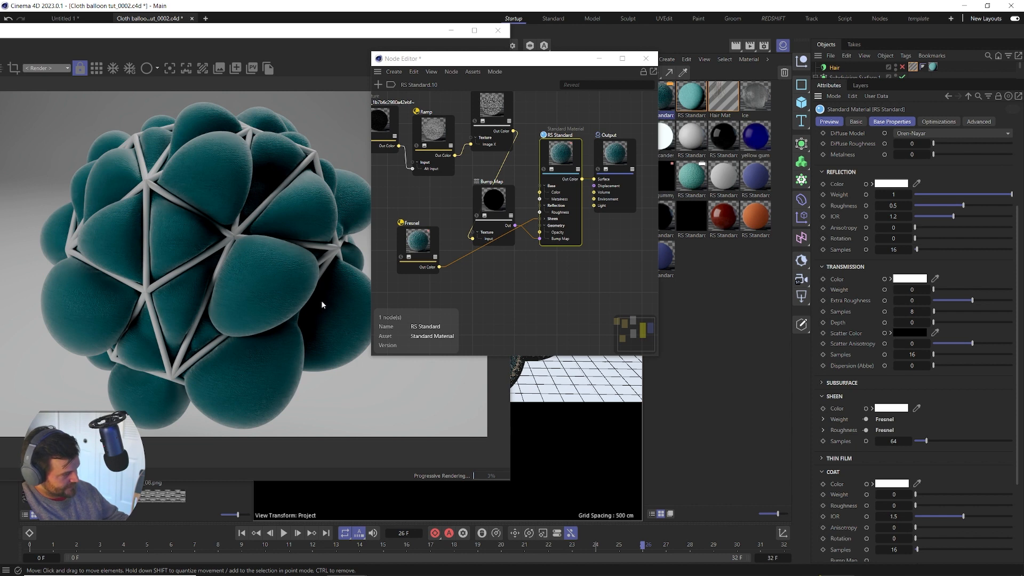
Step: Try a curve falloff of 1 on the Fresnel node and settle on 5
mouse_move(413, 243)
mouse_down()
mouse_move(420, 235)
mouse_move(401, 228)
mouse_up()
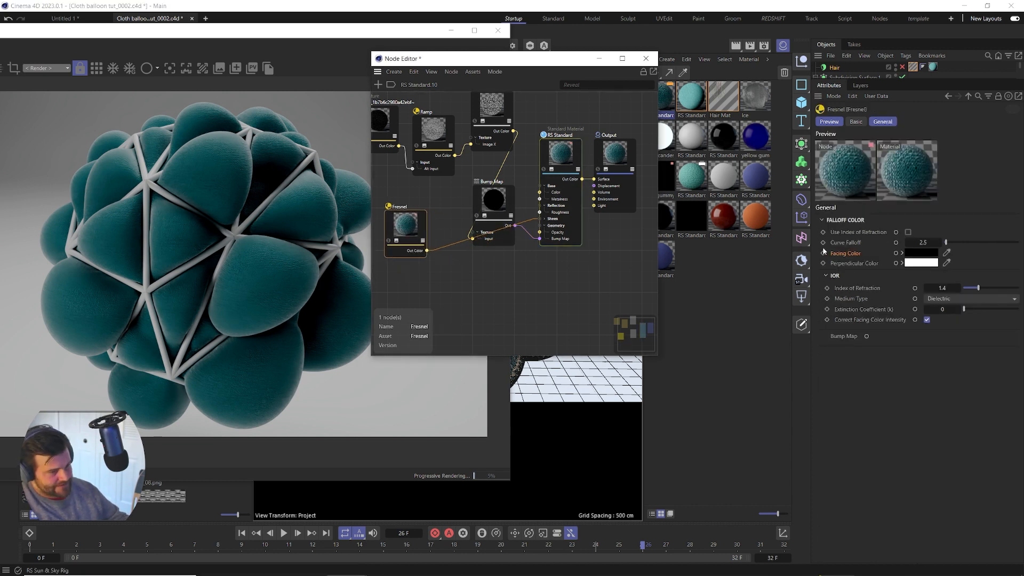
click(924, 242)
text(1)
key(Return)
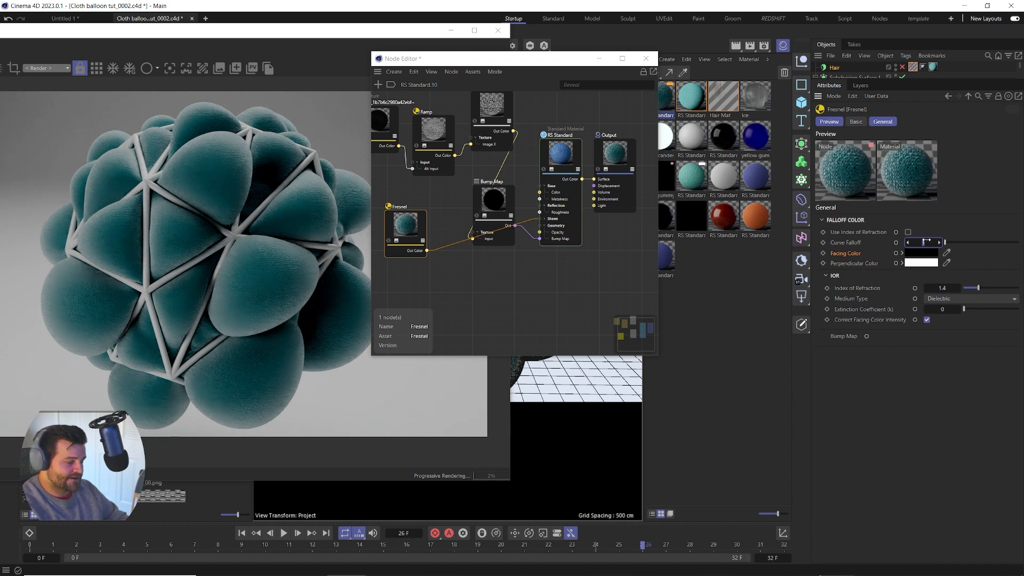
text(5)
key(Return)
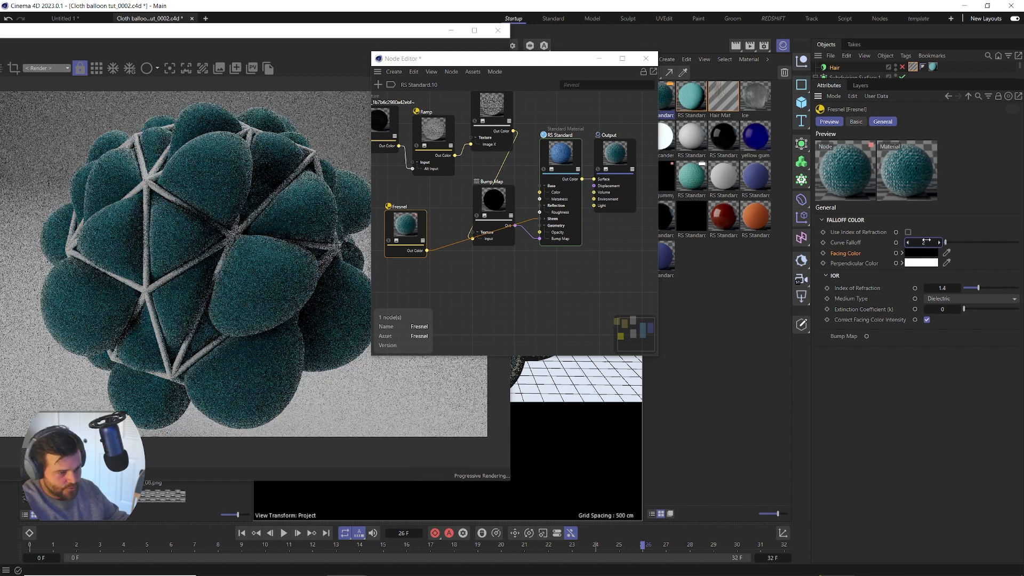
Step: Set the Bump Map's height scale to 1 and feed its input directly from the Ramp output instead of the TriPlanar
click(551, 156)
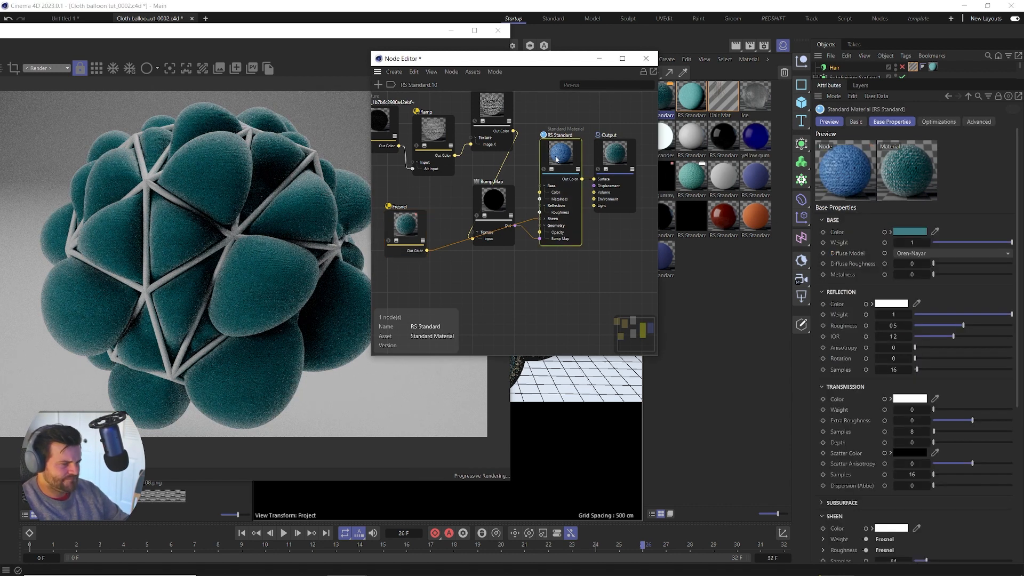
click(894, 325)
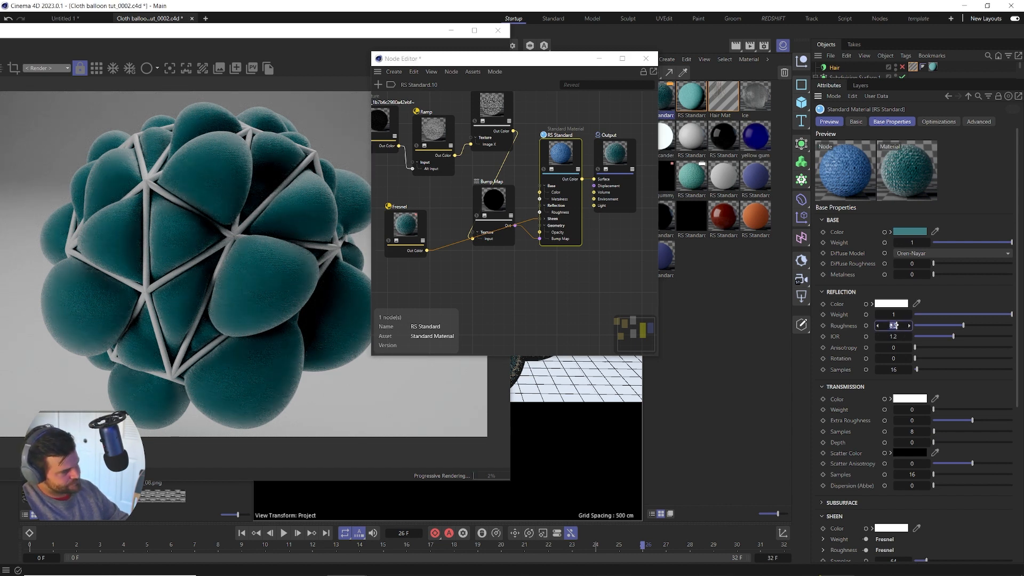
click(493, 206)
click(925, 264)
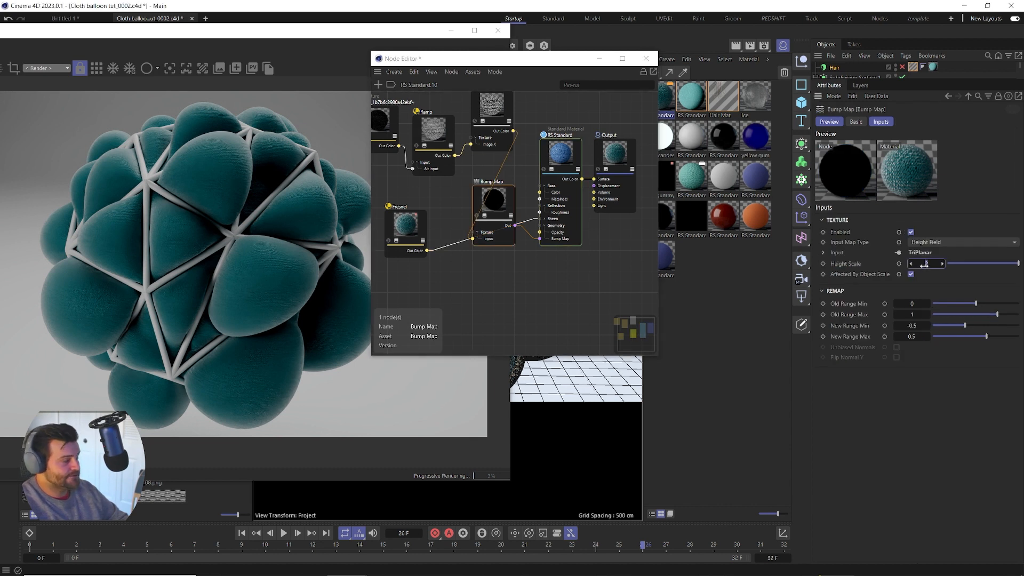
text(1)
key(Return)
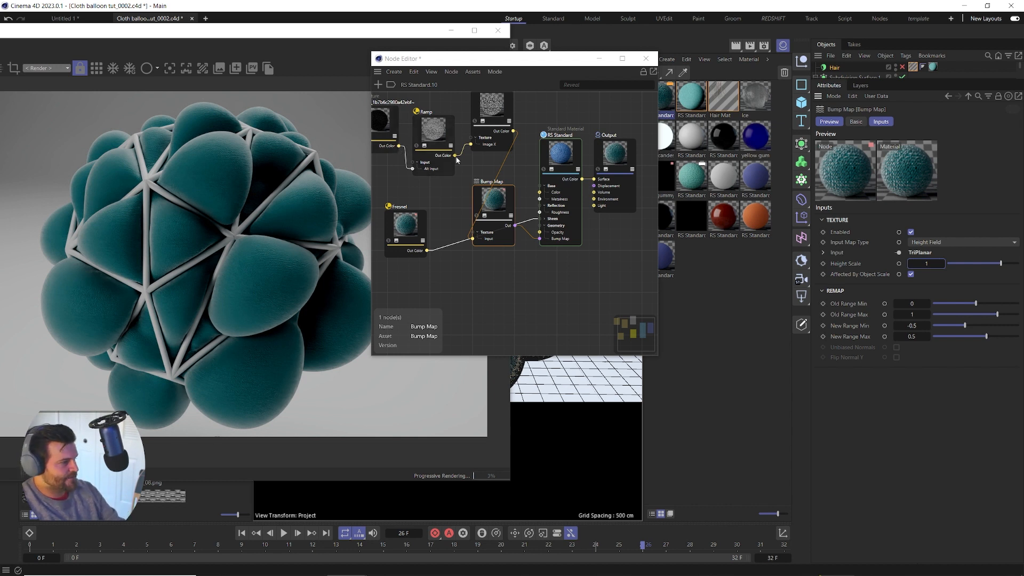
drag(455, 156, 540, 239)
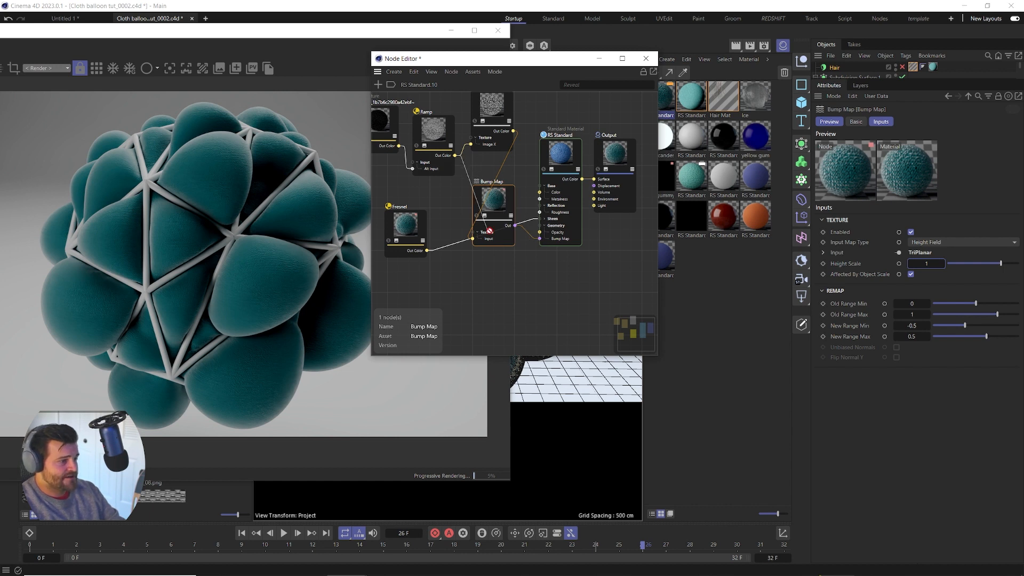
drag(500, 194, 507, 253)
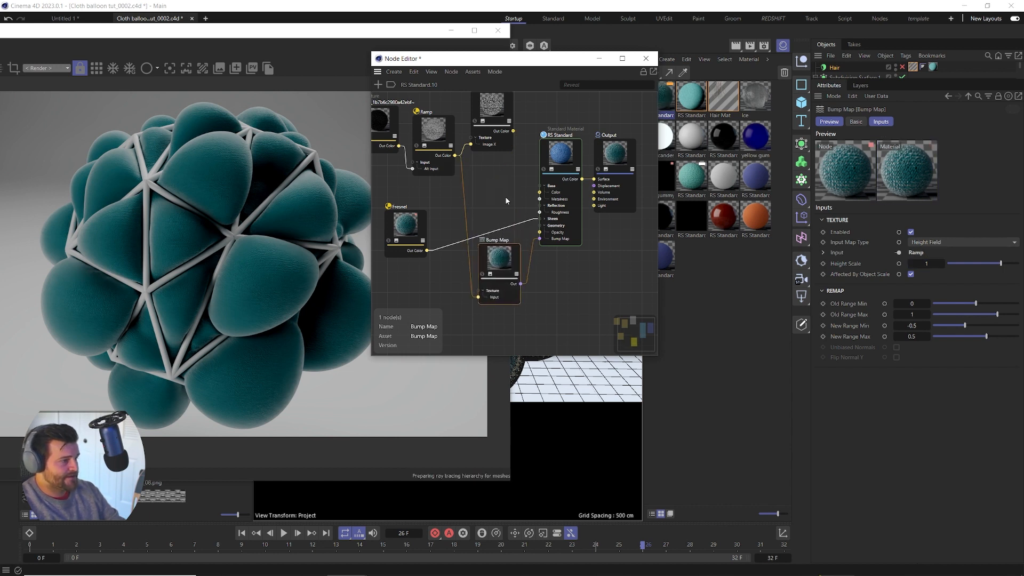
Step: Set both remap scale values of the fabric_02.png texture to 10, after trying 5
click(394, 133)
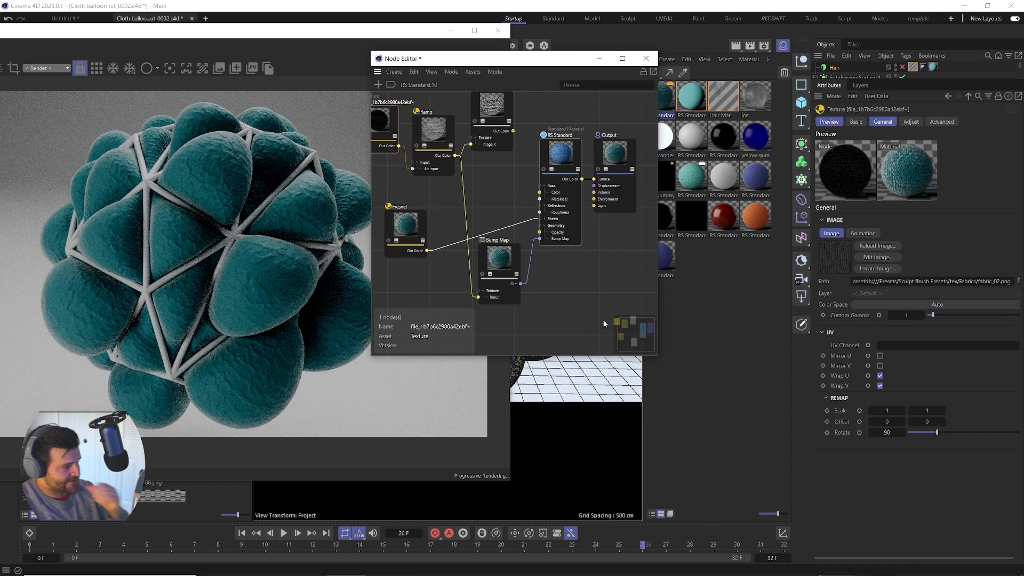
drag(881, 410, 914, 413)
text(5)
key(Tab)
text(5)
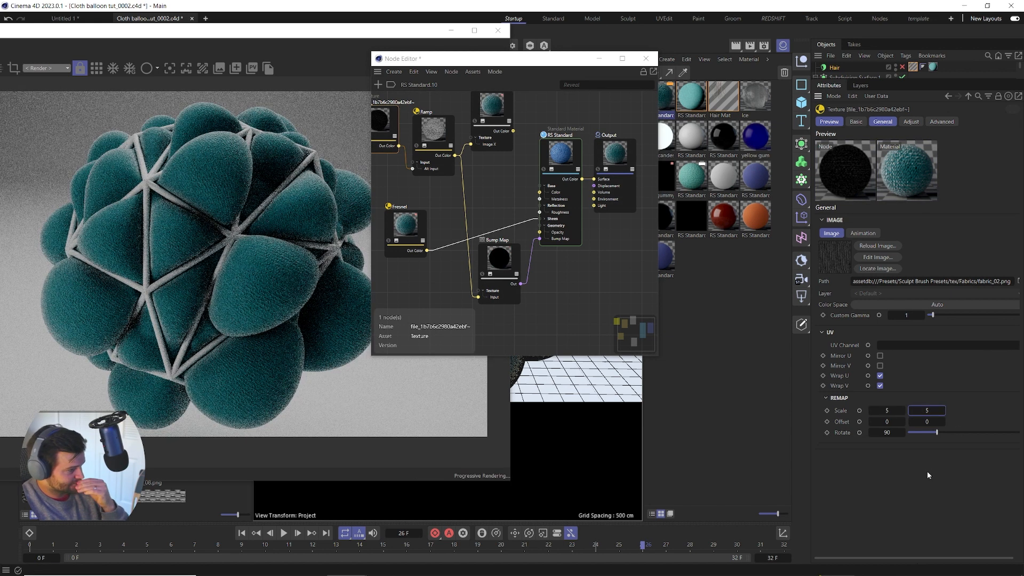
double_click(887, 412)
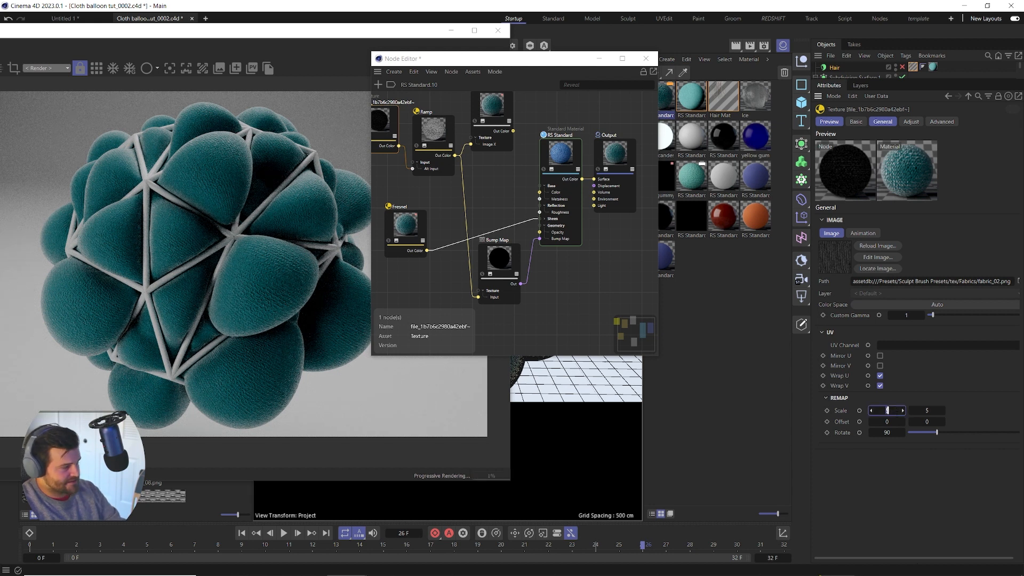
text(10)
key(Tab)
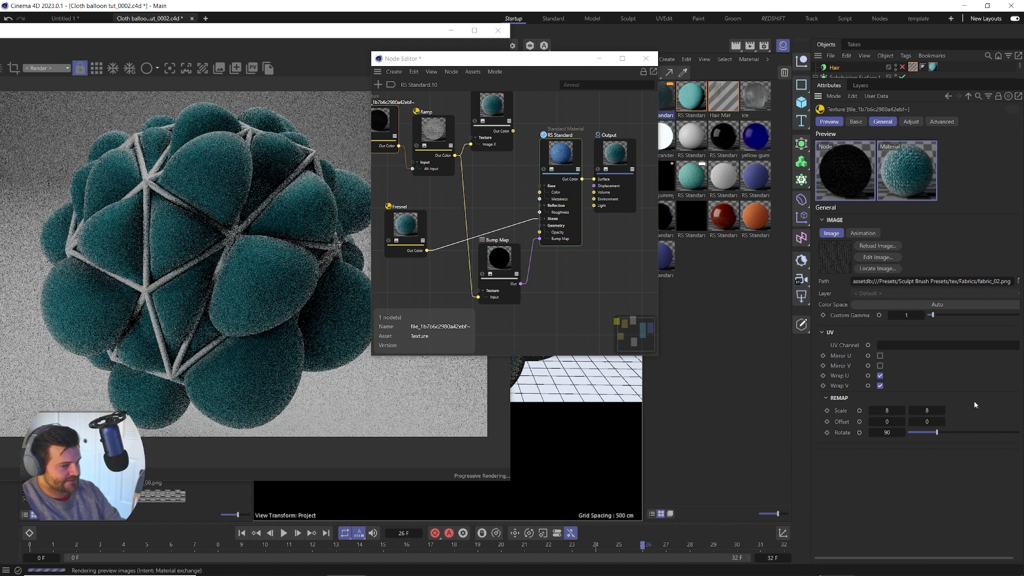
text(10)
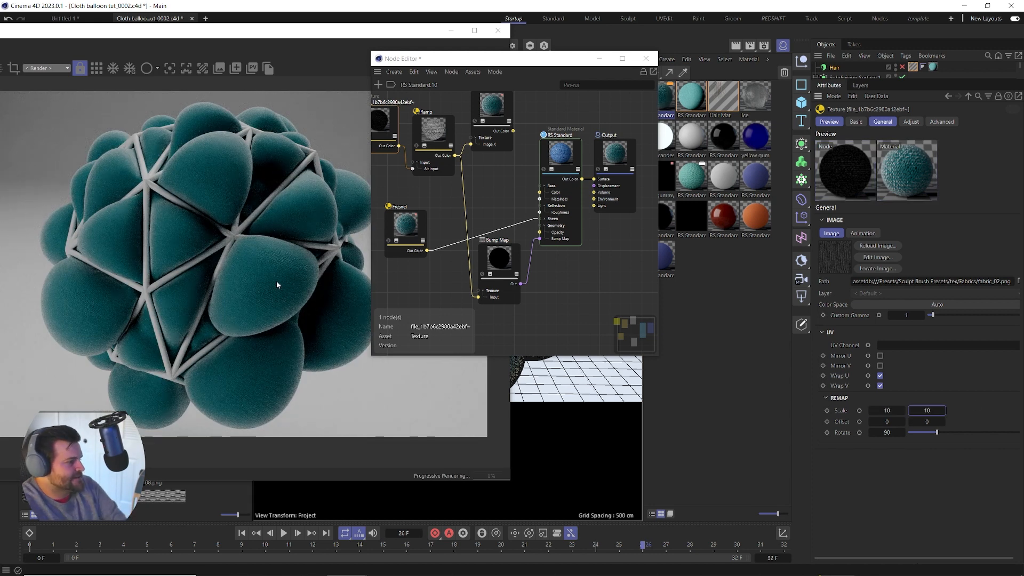
Step: Examine the fabric bump and sheen on the balloon segments up close in the RenderView
drag(254, 36, 425, 42)
scroll(398, 197, up, 5)
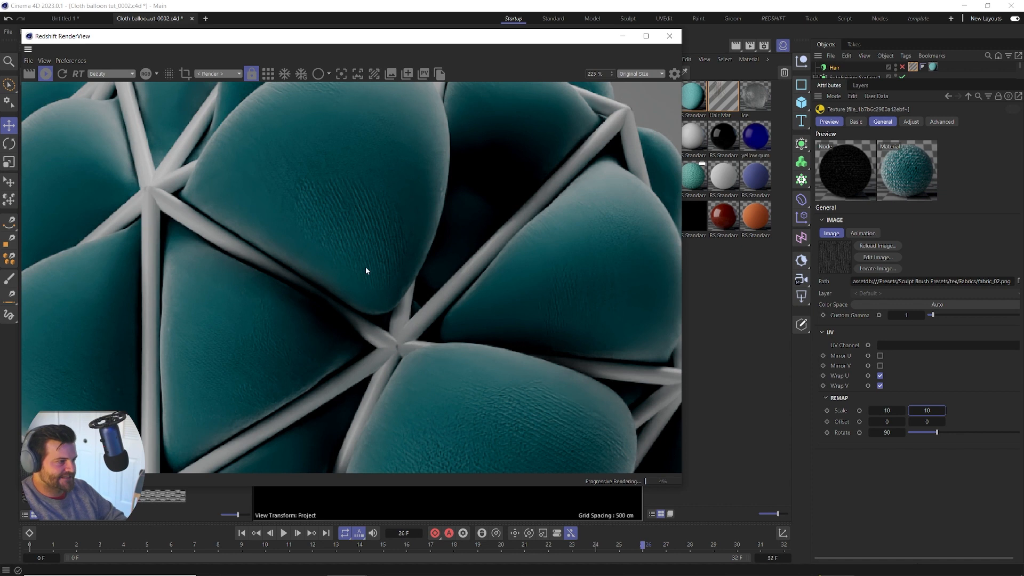
scroll(554, 347, down, 2)
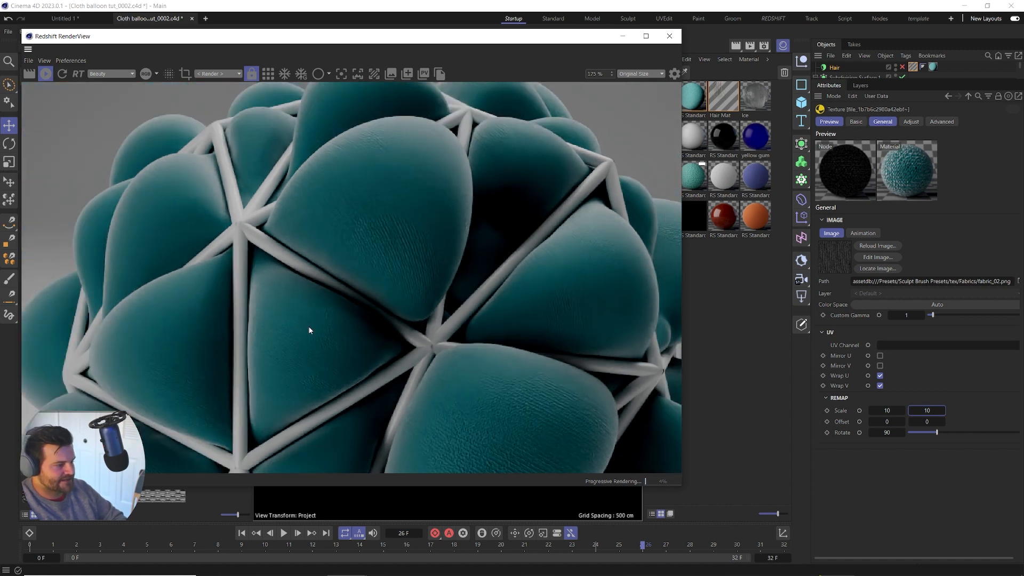
scroll(321, 352, up, 1)
drag(299, 352, 372, 198)
scroll(372, 199, down, 2)
drag(410, 266, 362, 280)
scroll(305, 199, down, 2)
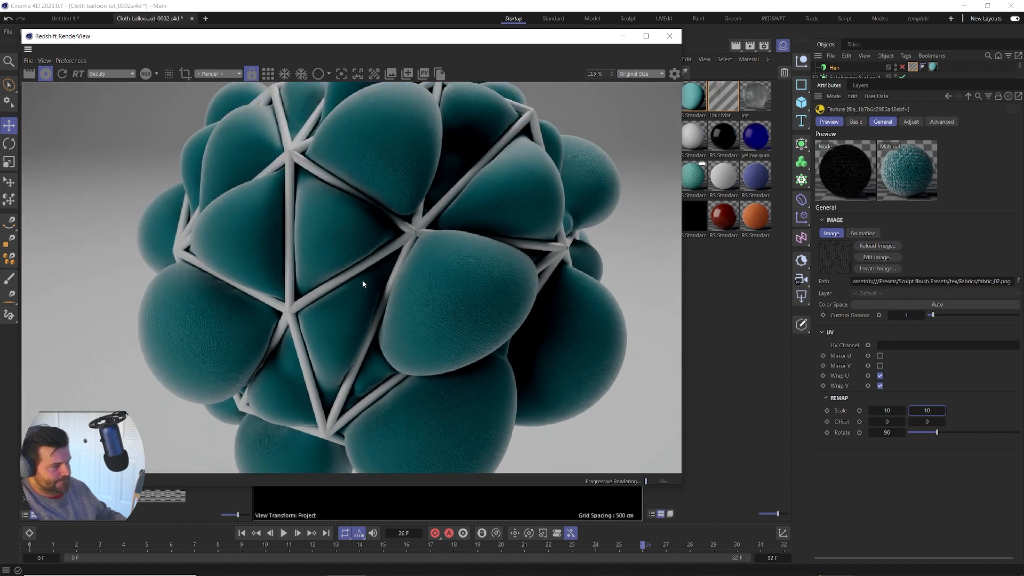
scroll(363, 280, down, 1)
Step: Set the Redshift bucket quality to Low and the denoising engine to Altus Dual in the render settings
drag(568, 38, 511, 36)
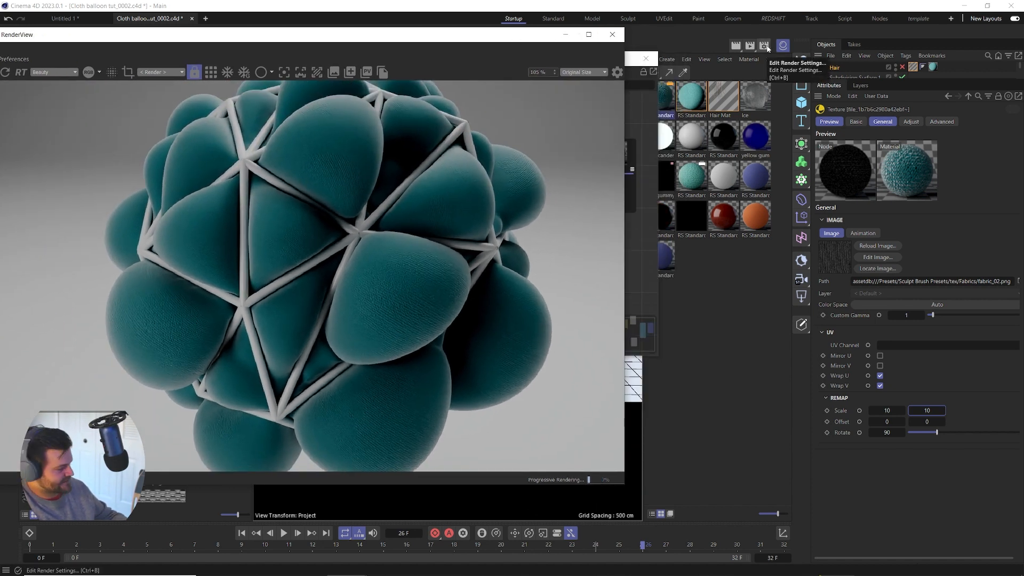
click(767, 49)
drag(768, 33, 588, 33)
click(557, 122)
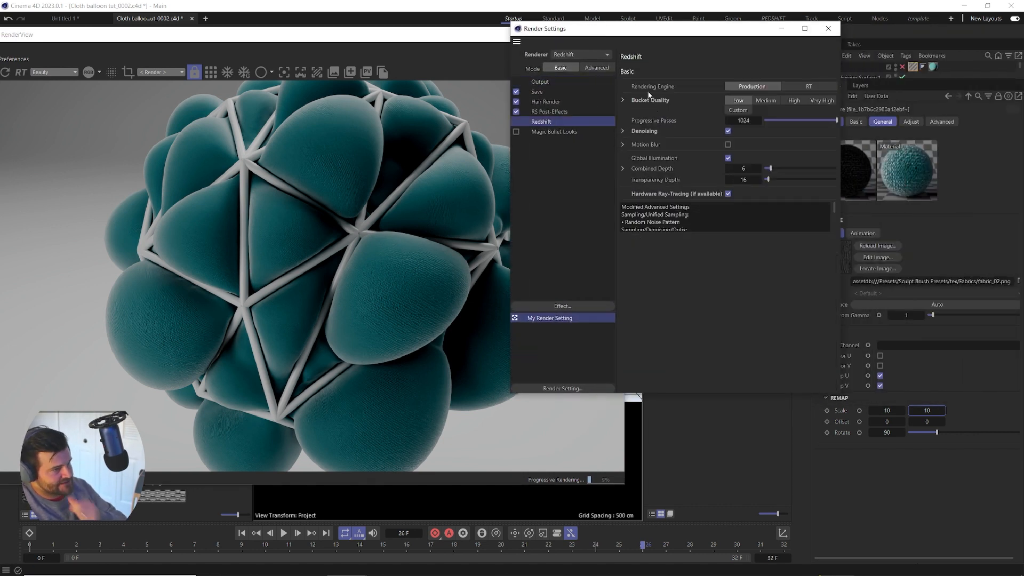
click(596, 68)
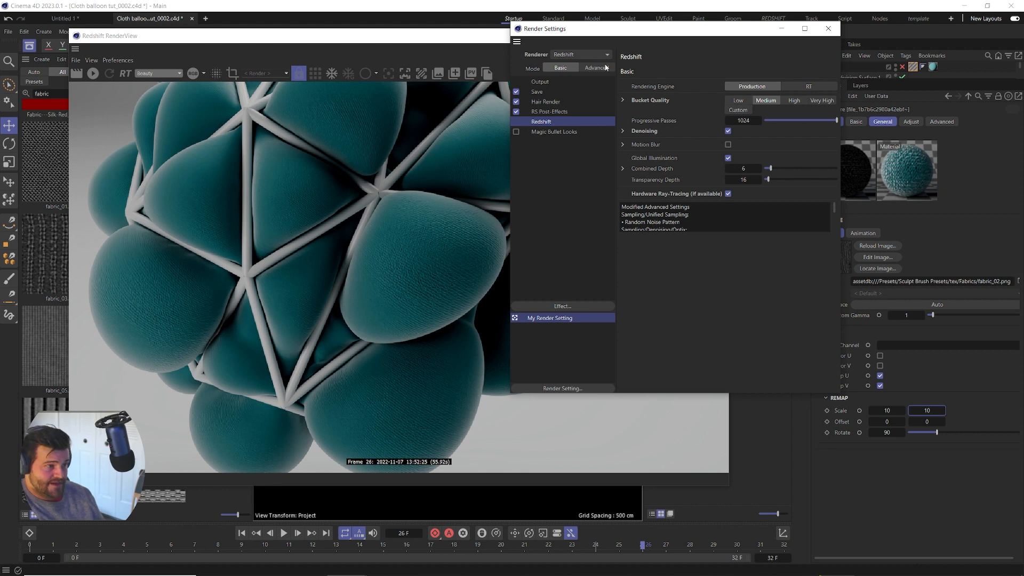
click(735, 101)
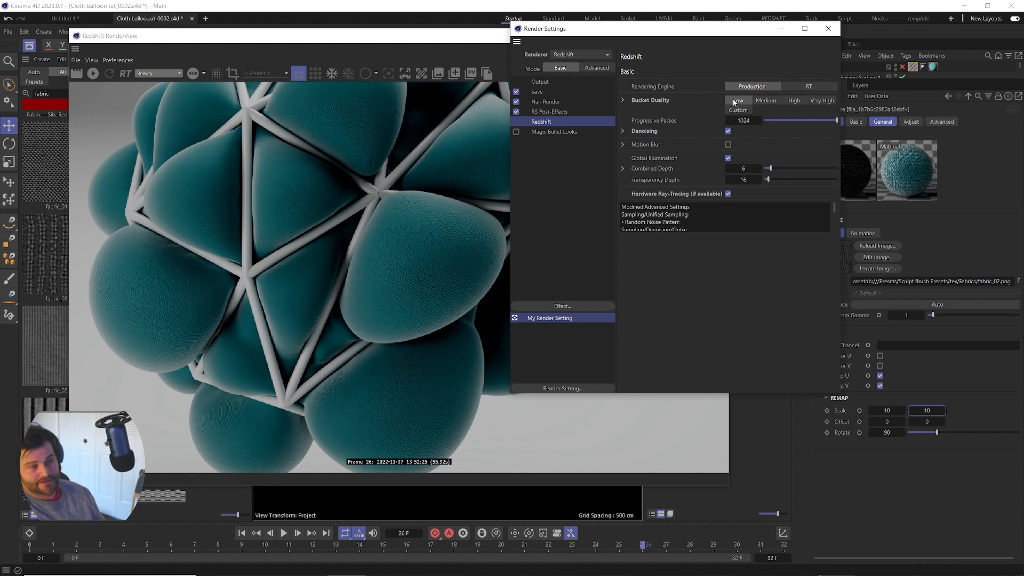
click(597, 68)
click(810, 236)
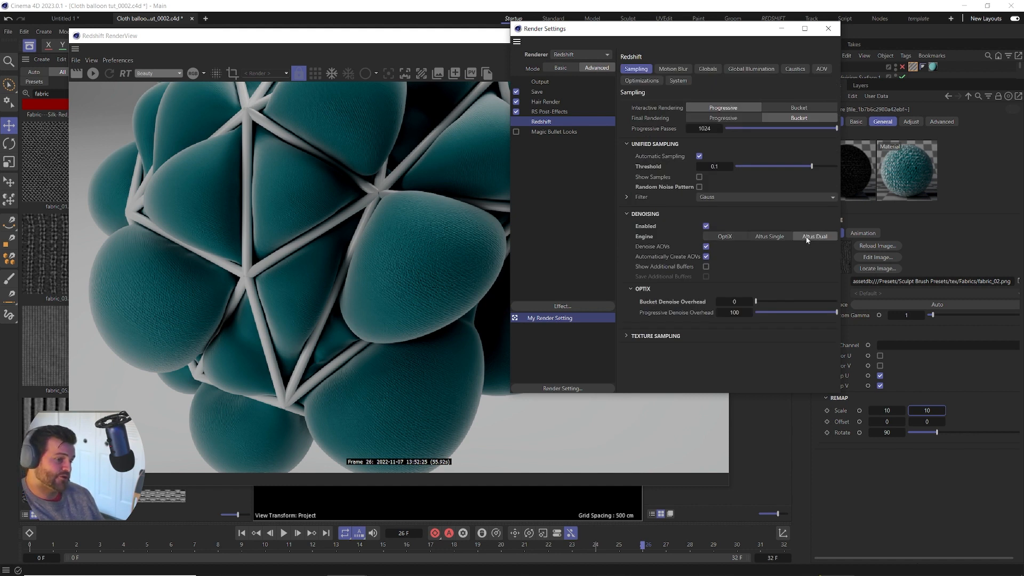
click(828, 29)
Step: Render the frame in the RenderView and watch the fabric detail resolve across the balloon
click(93, 73)
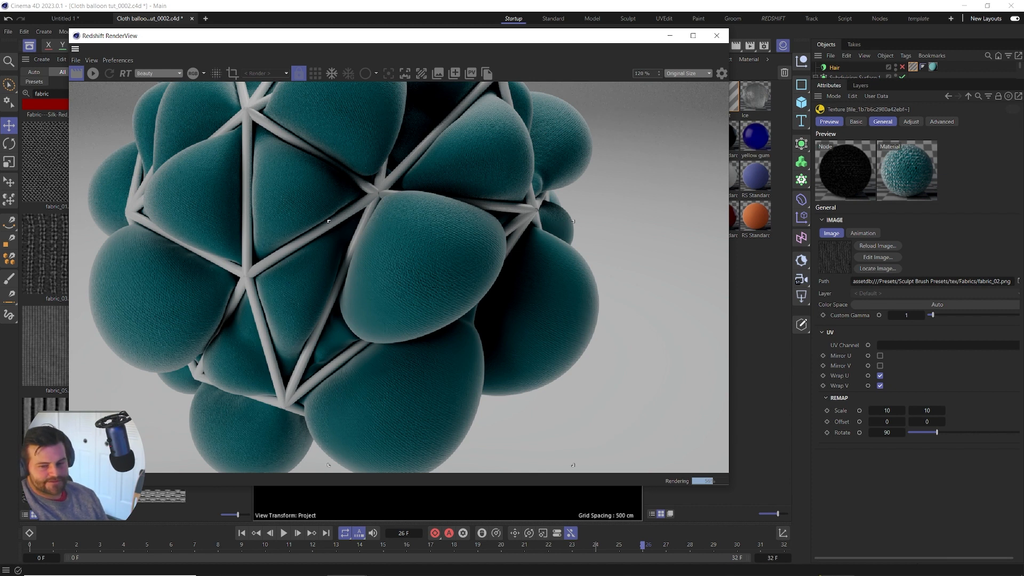
scroll(469, 297, up, 2)
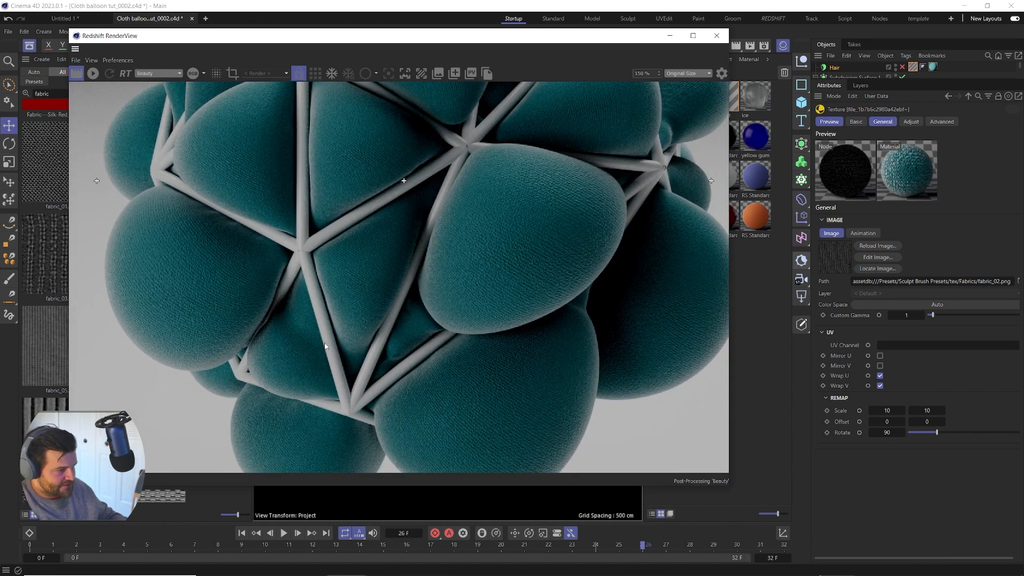
scroll(307, 161, up, 1)
scroll(306, 162, up, 3)
scroll(384, 181, down, 4)
scroll(251, 147, up, 3)
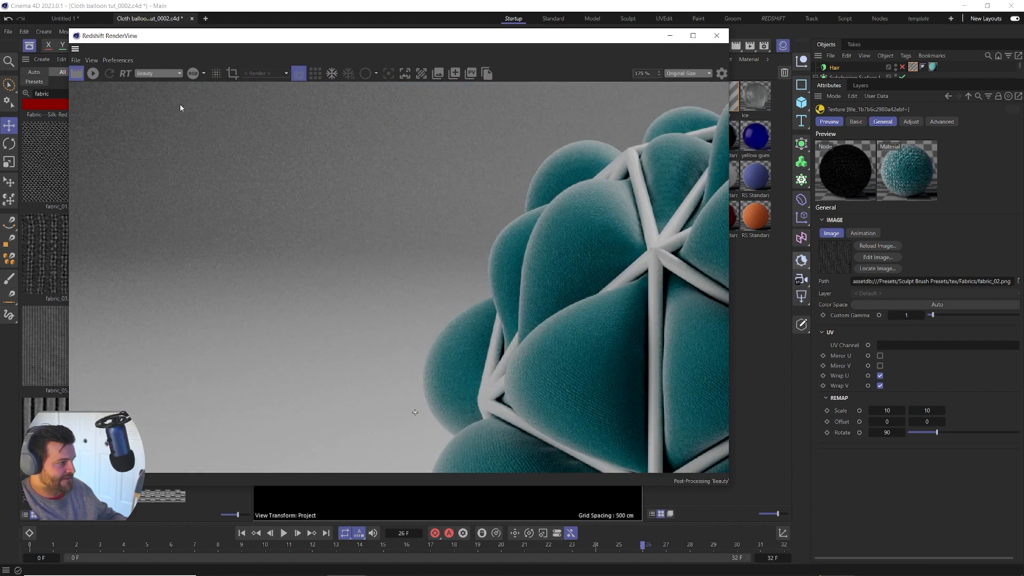
scroll(603, 294, down, 5)
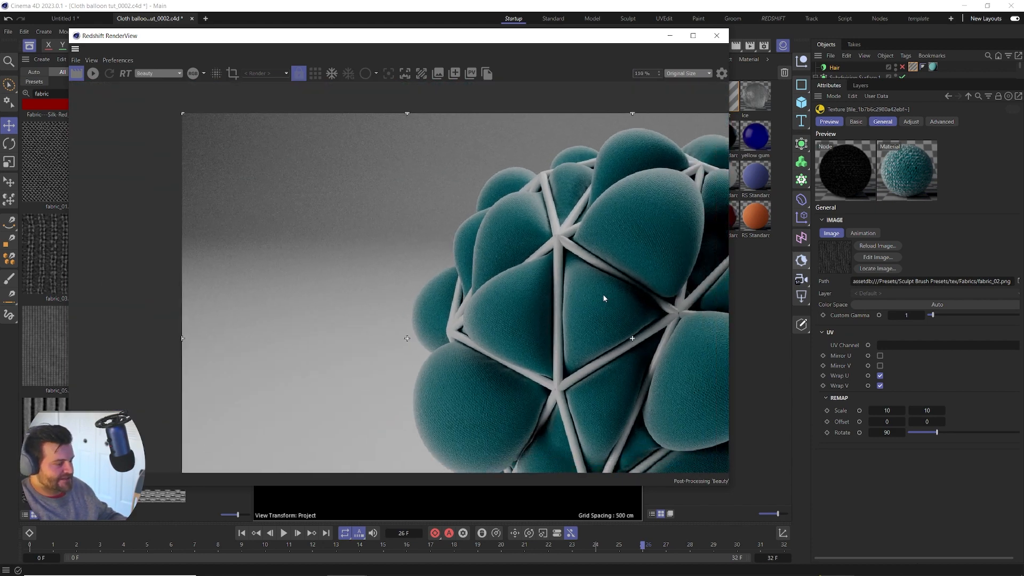
scroll(392, 243, down, 1)
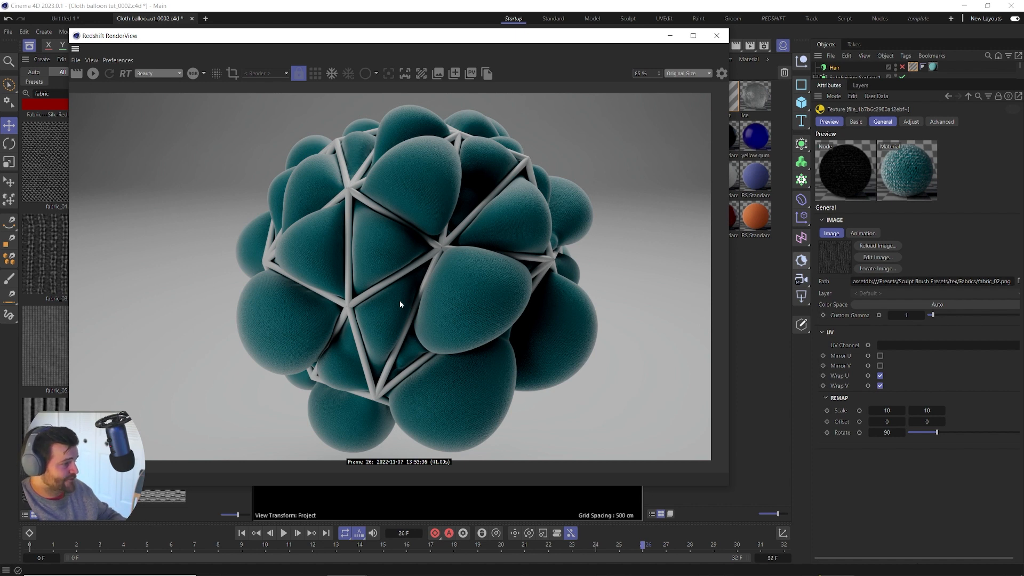
Step: Examine the weave, sheen and denoising quality on the finished render at several zoom levels
scroll(140, 141, up, 3)
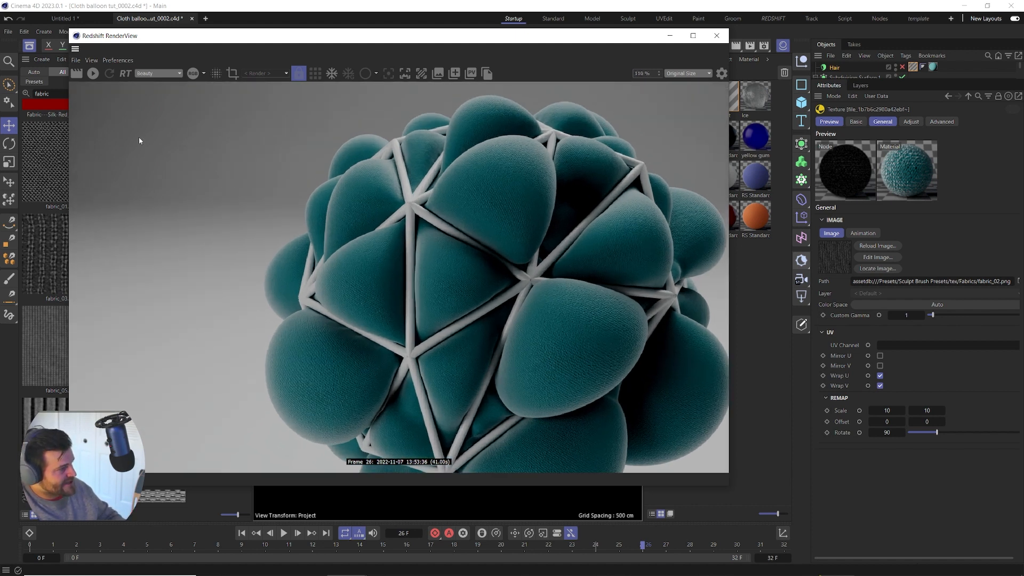
scroll(527, 191, up, 5)
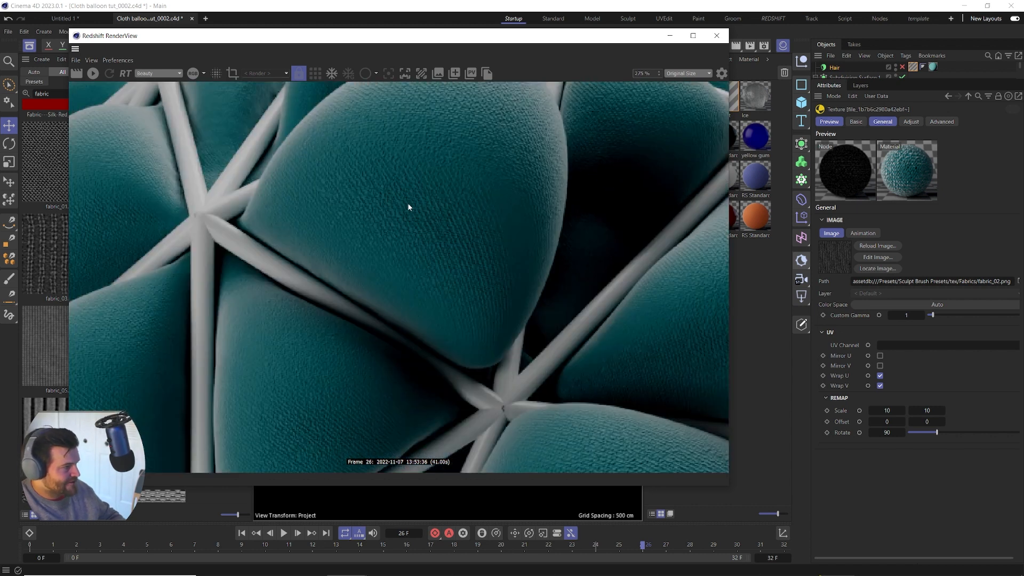
scroll(392, 241, down, 6)
scroll(503, 376, up, 2)
middle_drag(506, 392, 491, 206)
middle_drag(469, 332, 460, 264)
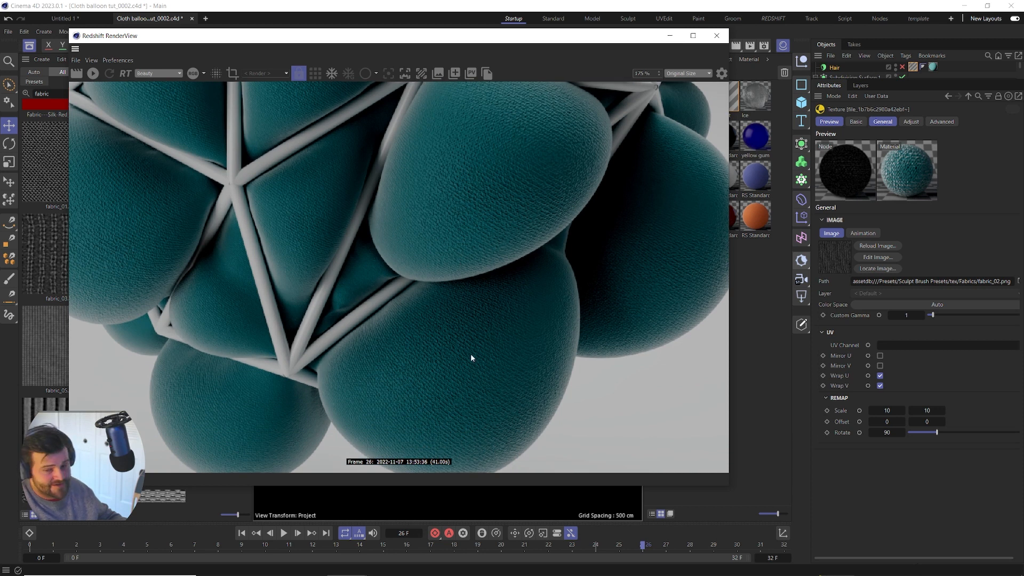
scroll(470, 353, down, 2)
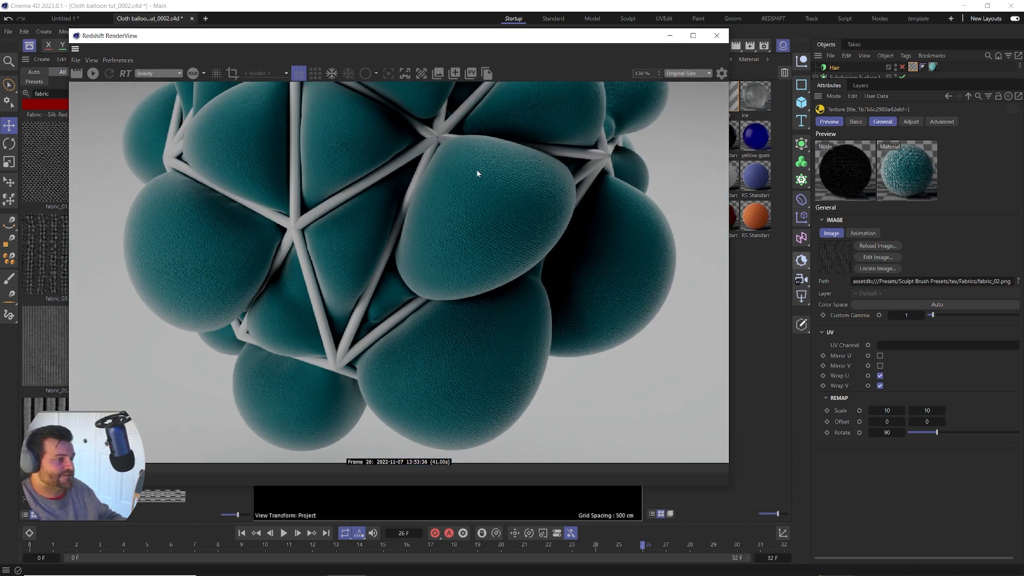
Step: Review the whole fabric balloon in the finished render and close the RenderView
scroll(477, 173, down, 3)
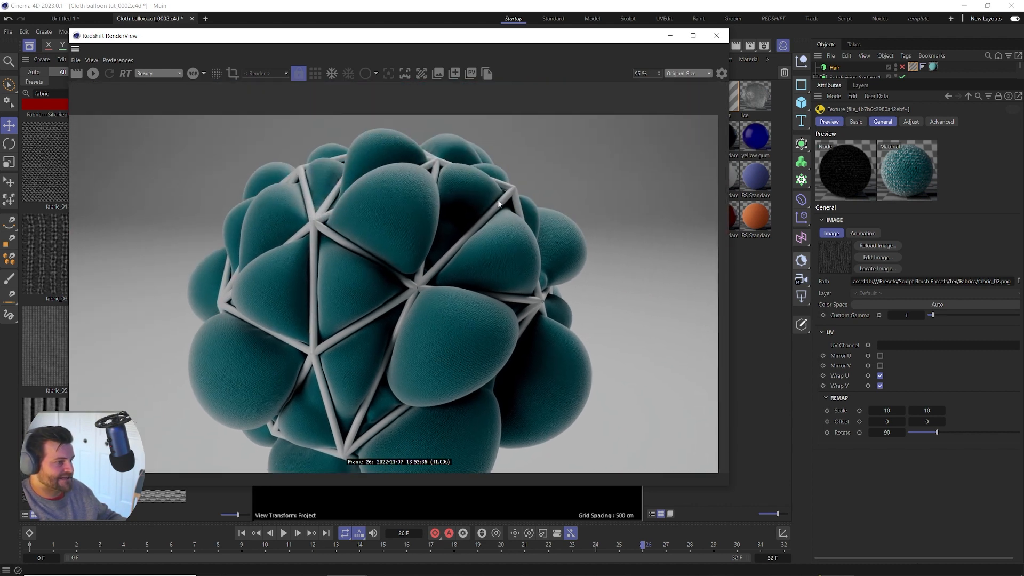
drag(416, 316, 431, 242)
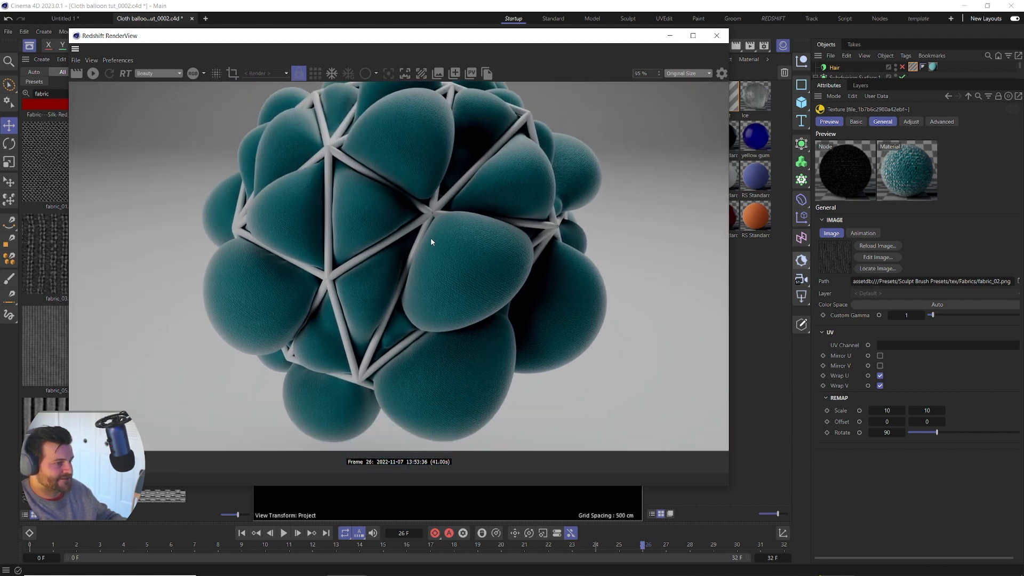
scroll(414, 215, down, 1)
drag(432, 195, 441, 214)
scroll(442, 214, up, 1)
scroll(441, 214, down, 1)
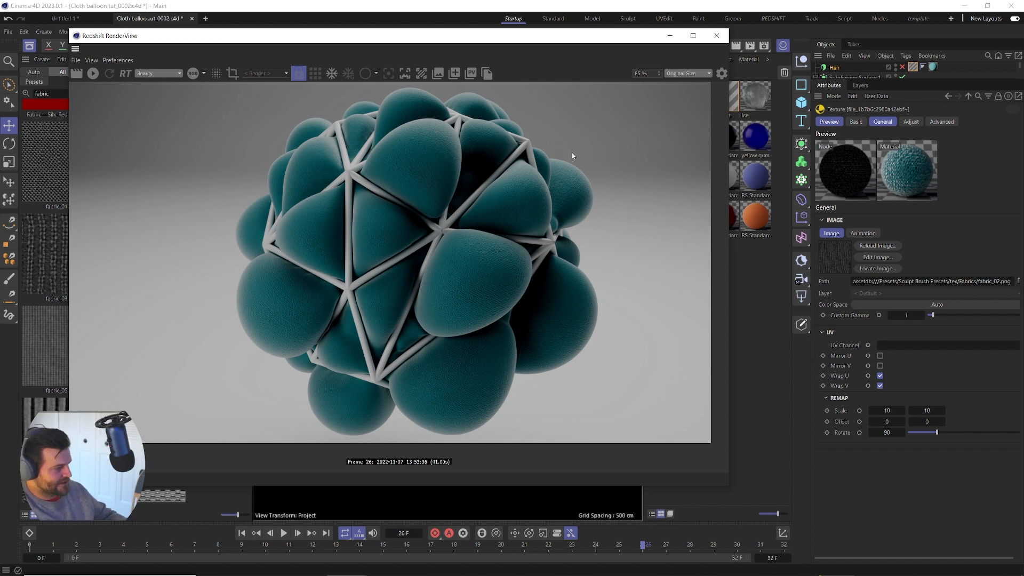
click(717, 35)
Step: Look through the fabric textures and materials in the Asset Browser and close it
scroll(127, 310, up, 1)
scroll(127, 311, down, 6)
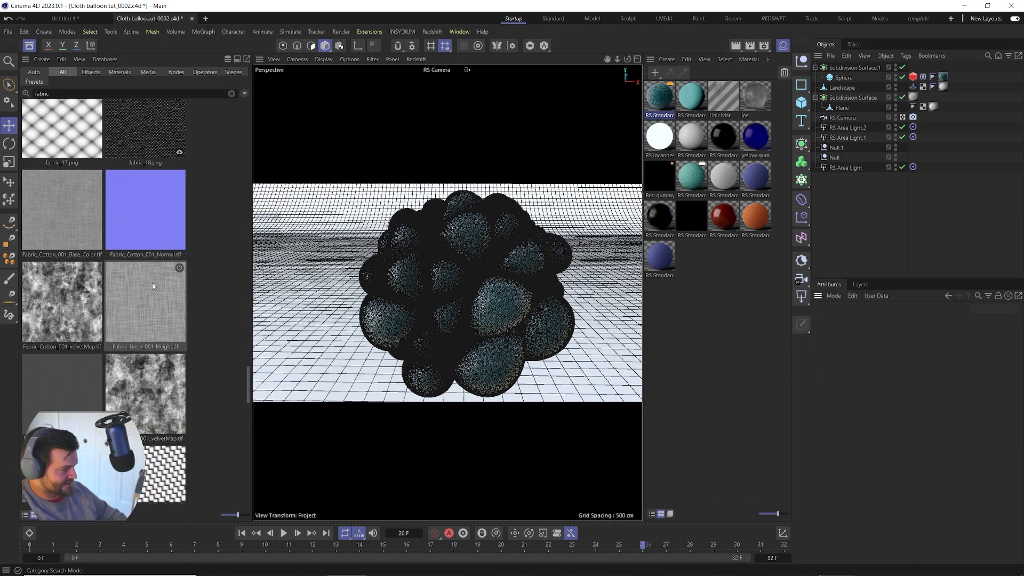
scroll(140, 312, down, 3)
scroll(139, 312, down, 8)
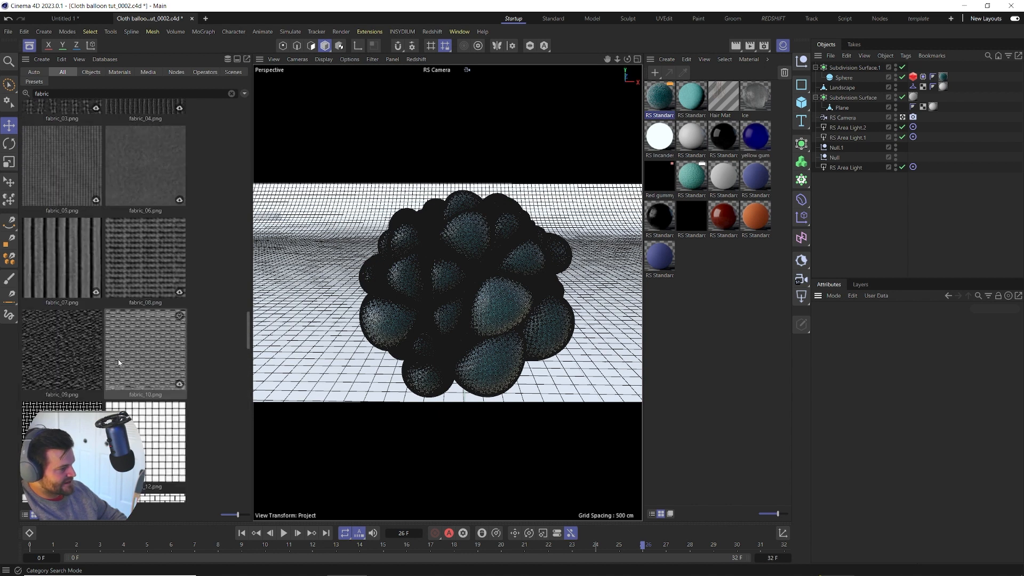
scroll(90, 367, up, 10)
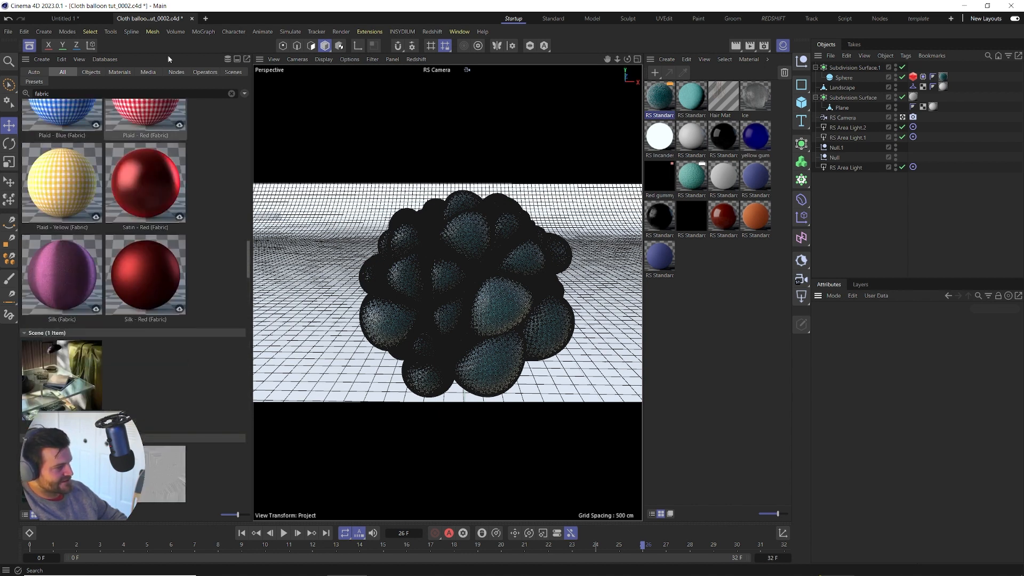
click(29, 46)
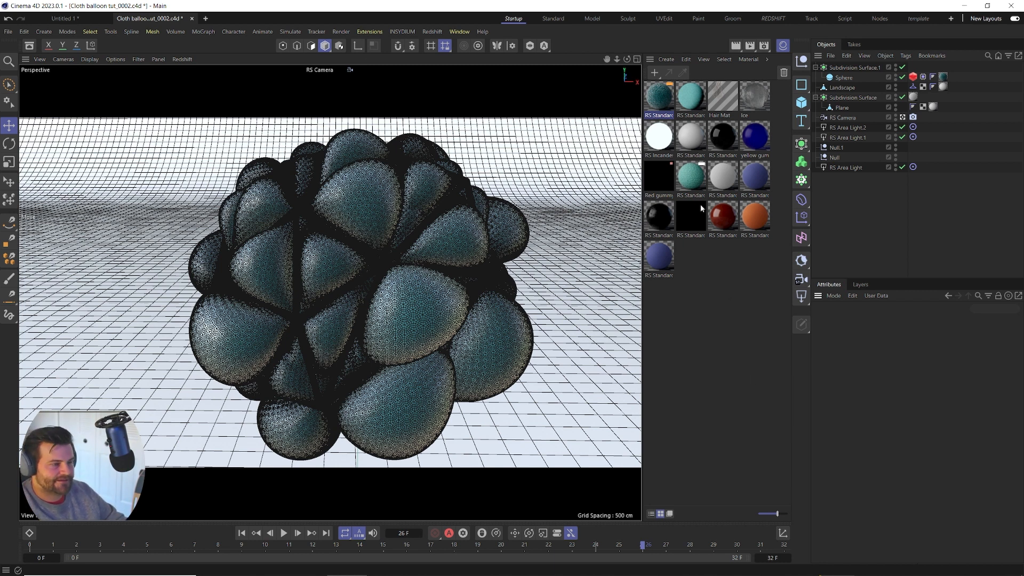
Step: Add a Hair object to the balloon's Sphere
click(844, 77)
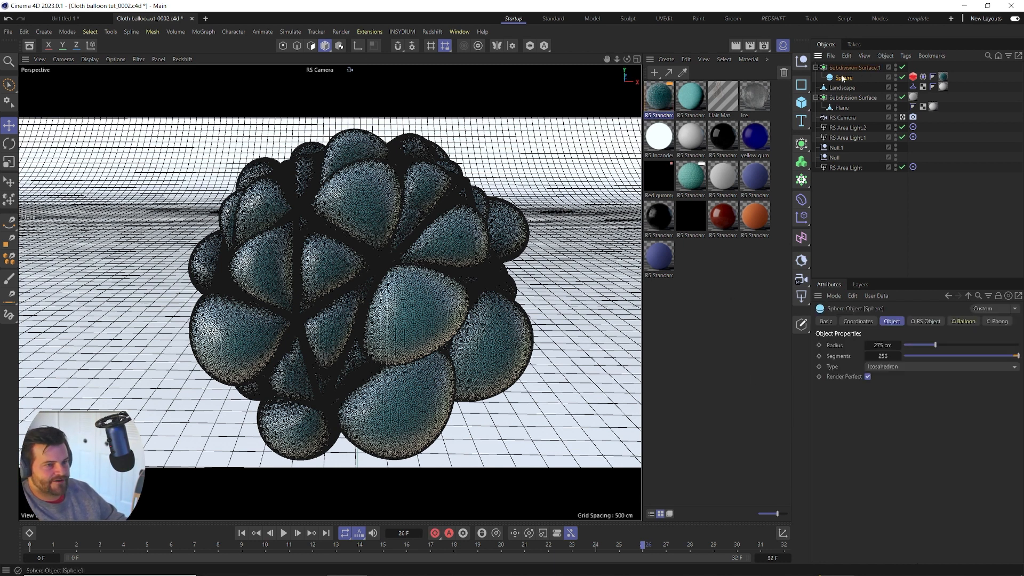
click(285, 32)
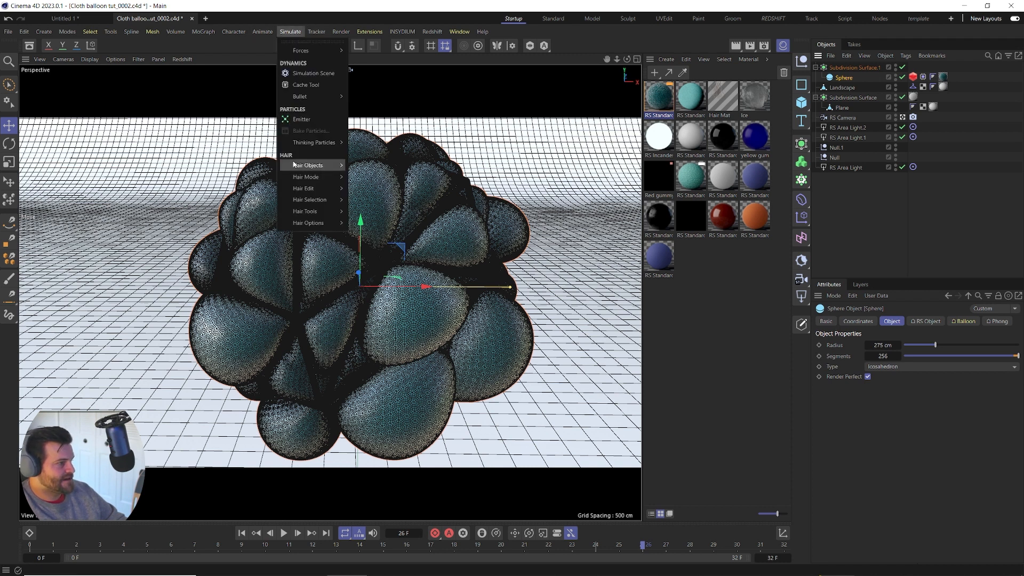
mouse_move(319, 167)
click(361, 166)
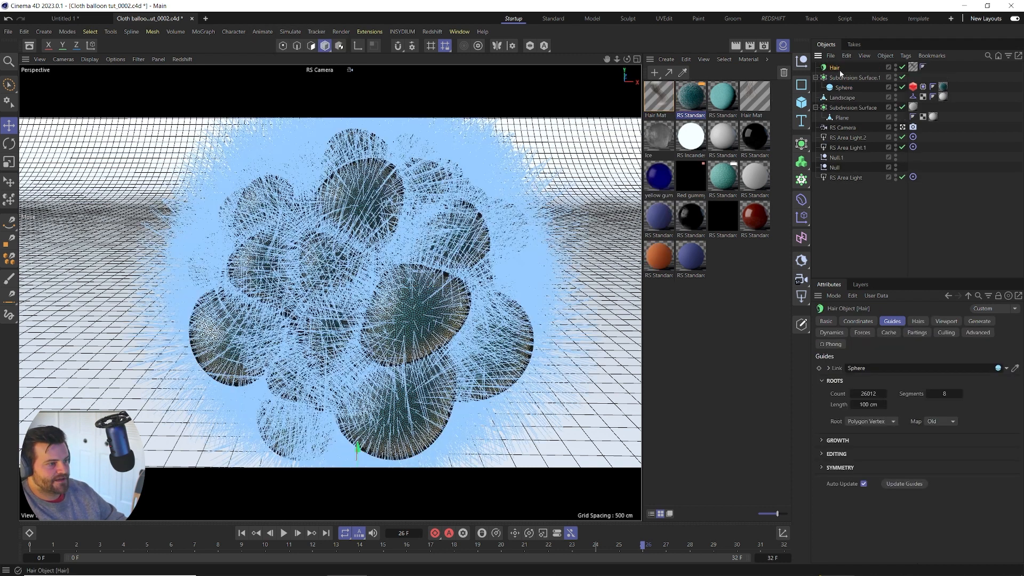
Step: Try a hair guide length of 10 cm and settle on 15 cm
double_click(868, 404)
text(10)
key(Return)
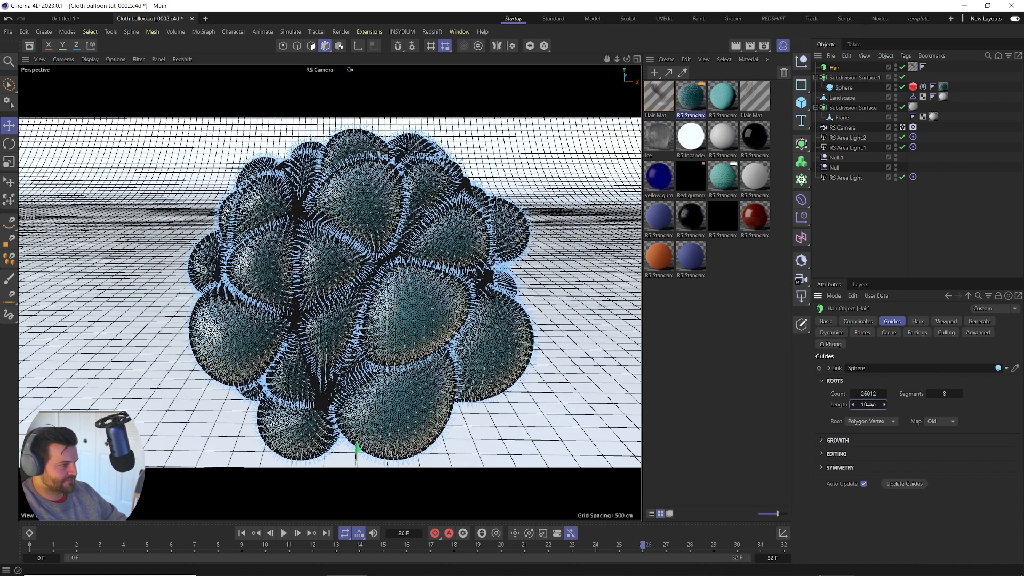
double_click(868, 405)
text(15)
key(Return)
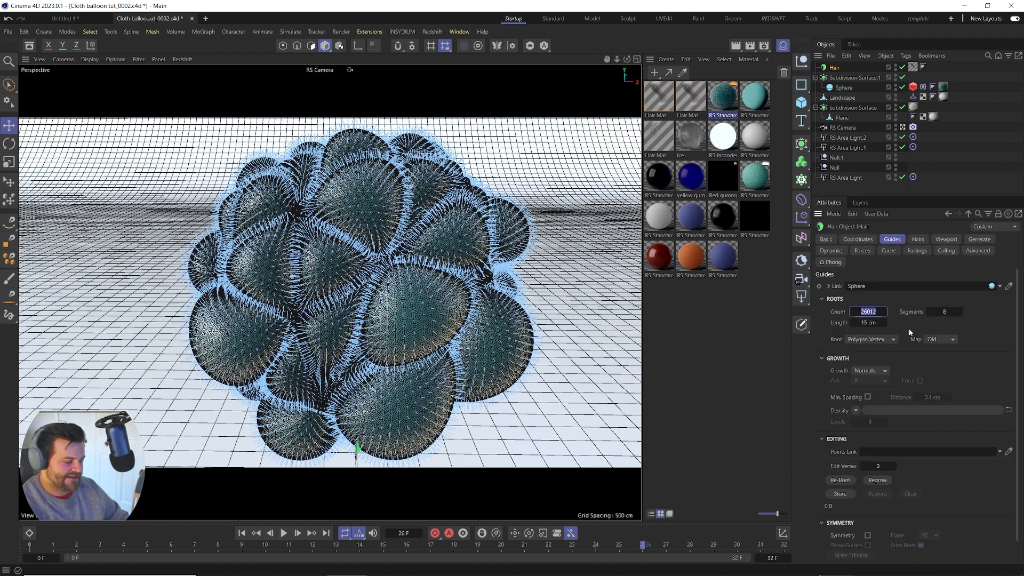
Step: Set the guide count to 3000 with the guides re-rooted and regrown, and set the hair count to 50000
text(3000)
key(Return)
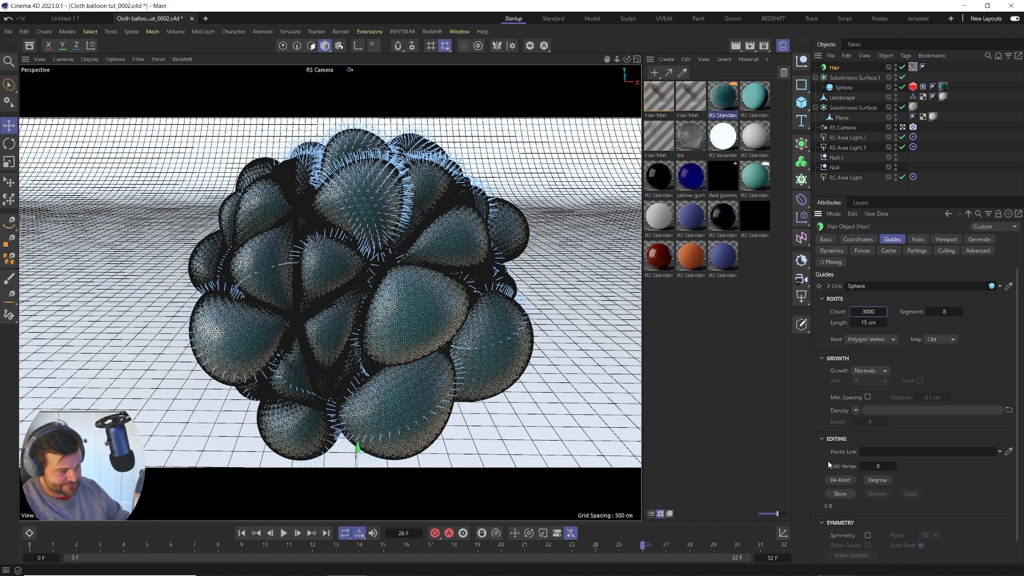
click(840, 480)
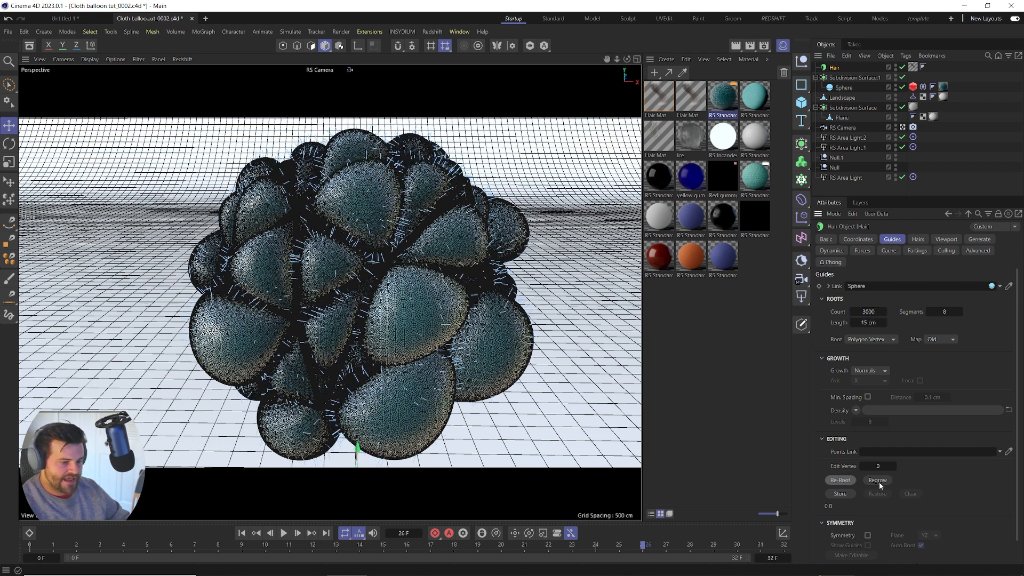
click(878, 482)
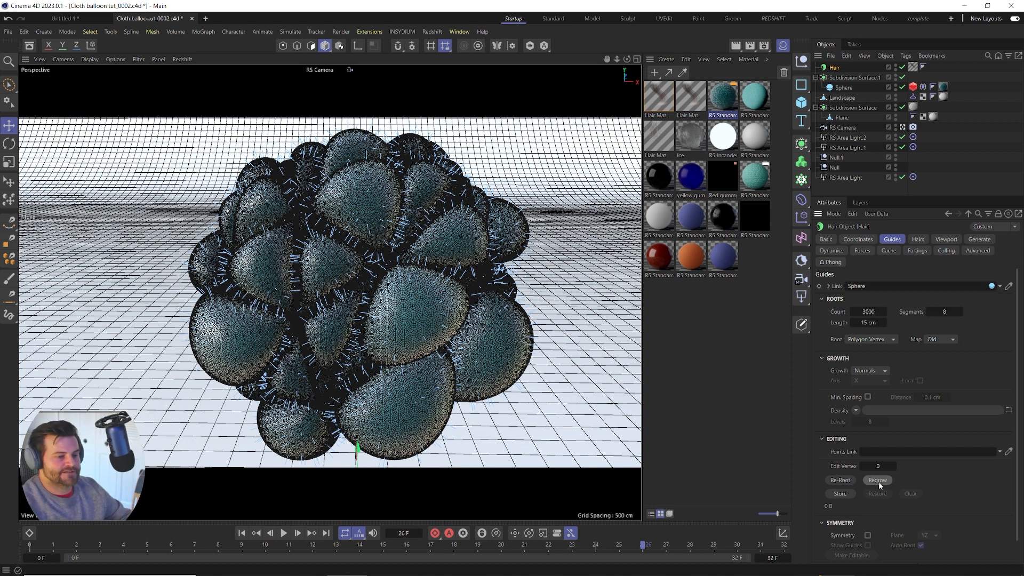
click(917, 240)
click(862, 286)
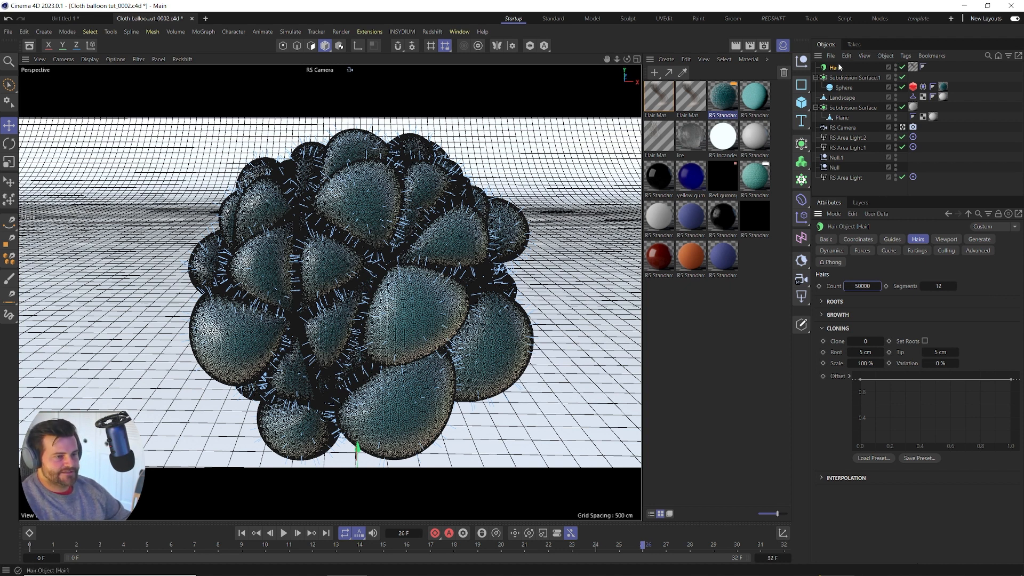
Step: Create a new Redshift Standard material and remove its Standard Material node, keeping only the Output node
click(667, 62)
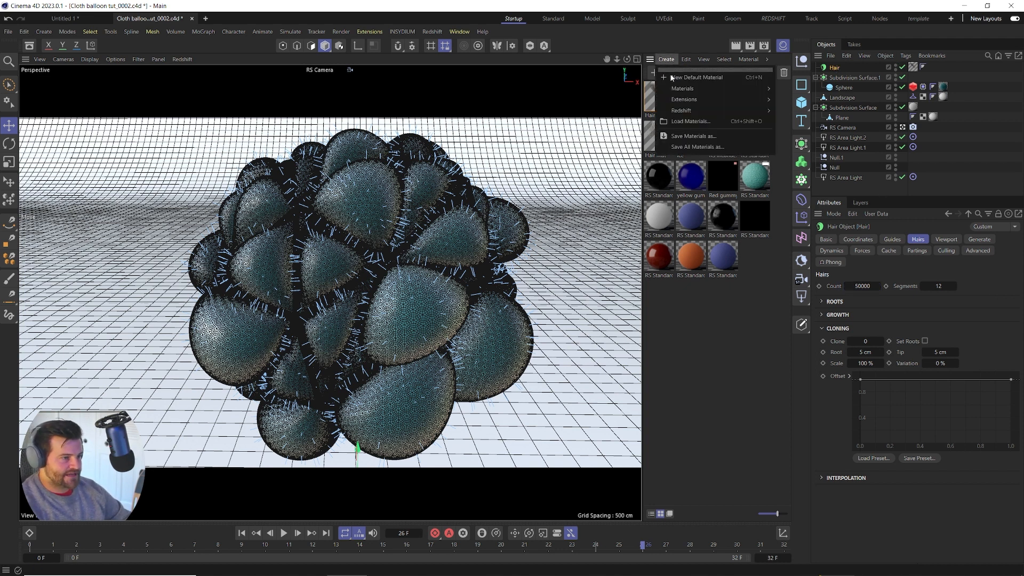
mouse_move(679, 112)
mouse_move(796, 114)
click(831, 113)
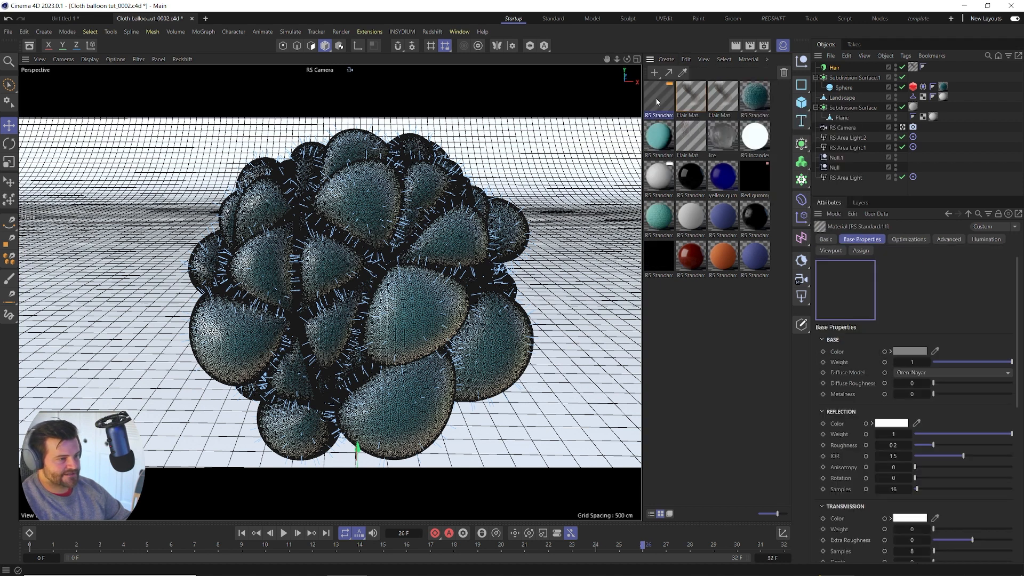
double_click(657, 102)
drag(656, 101, 481, 95)
click(507, 225)
key(Delete)
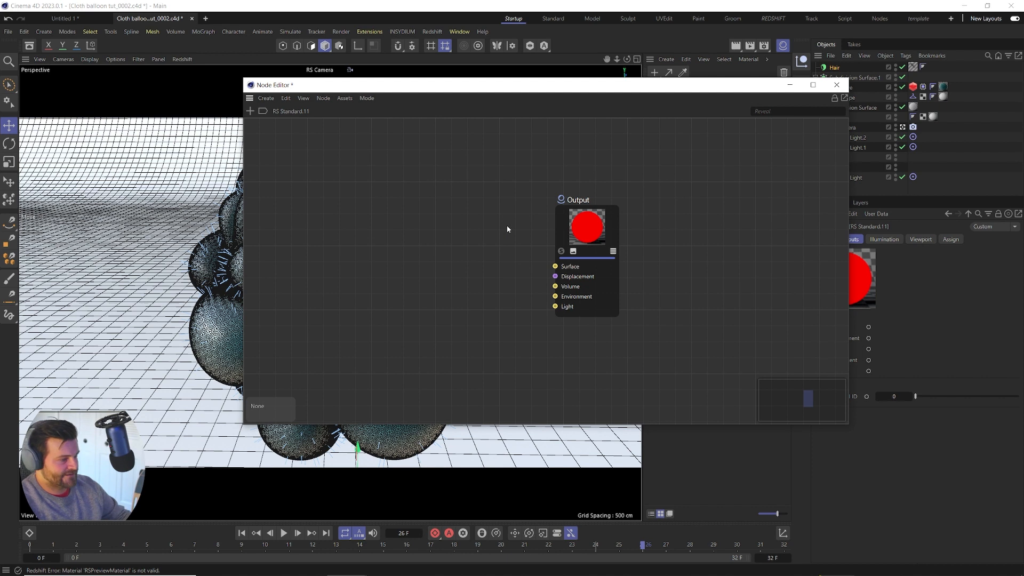
Step: Add a Principled Hair node and connect its Out Color to the Surface input of the Output node
key(shift+c)
text(hair)
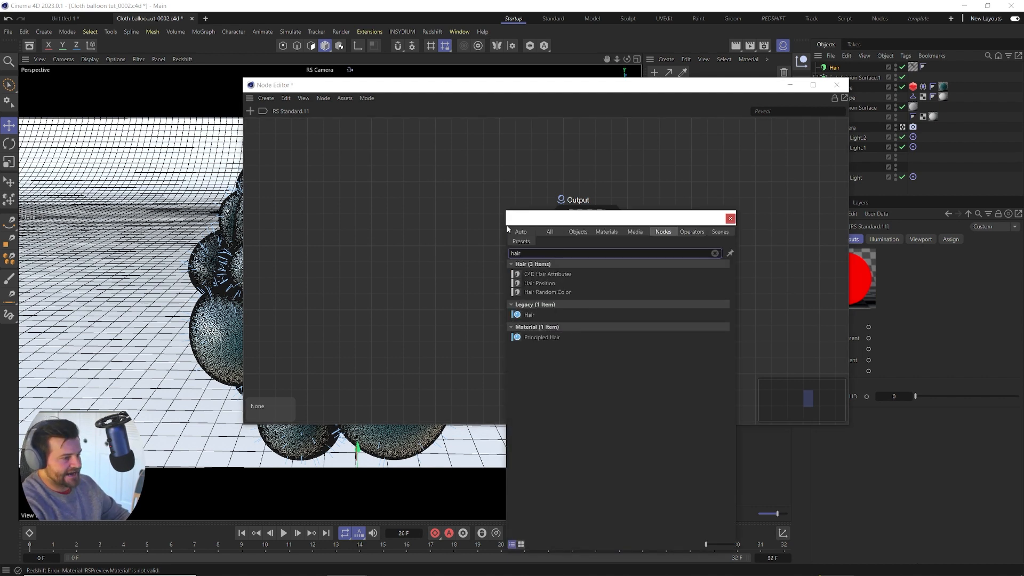
click(532, 338)
drag(532, 338, 554, 266)
click(730, 219)
drag(616, 80, 506, 103)
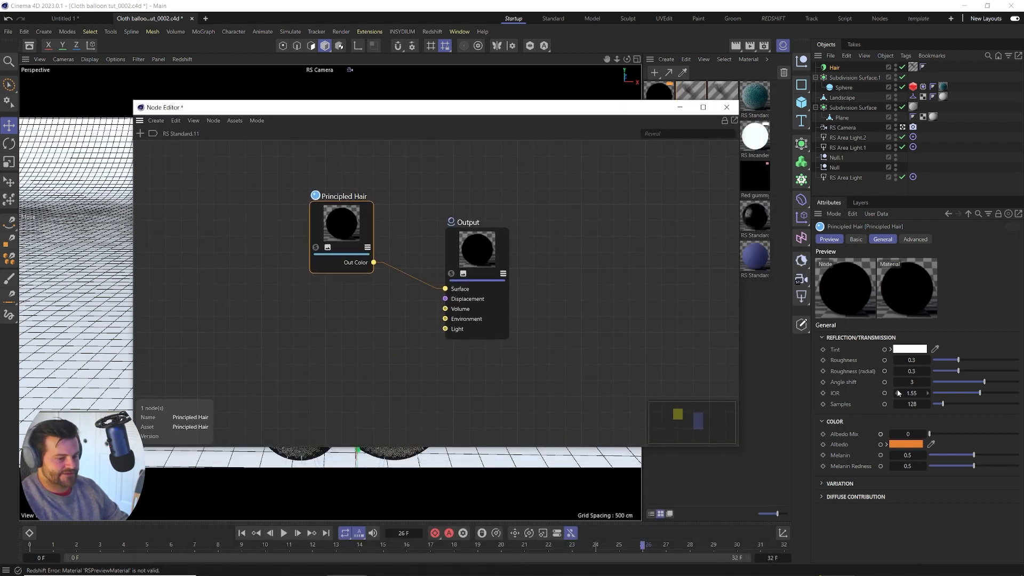
Step: Set the Principled Hair node's Diffuse Amount to 1
click(826, 483)
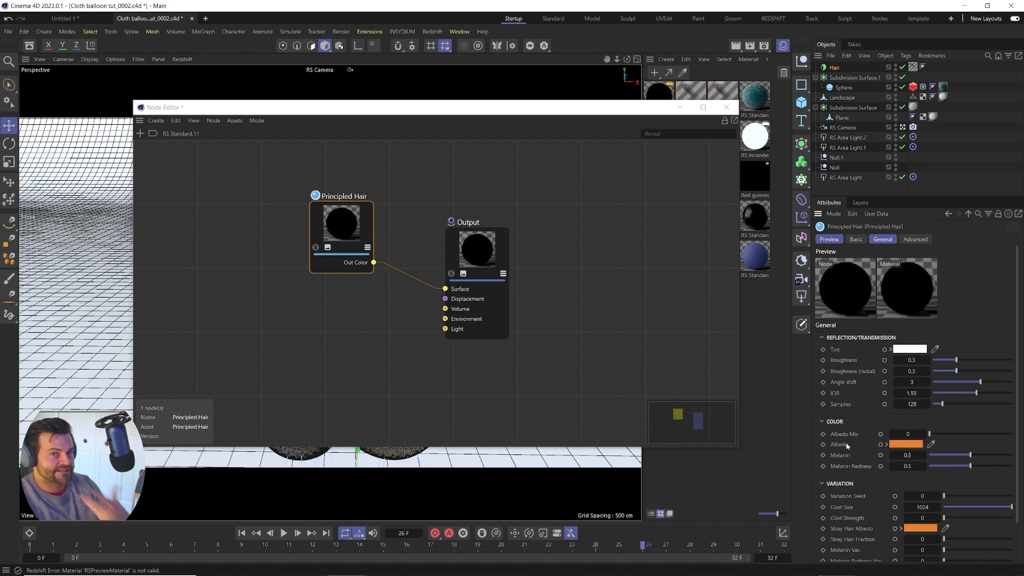
scroll(847, 435, down, 2)
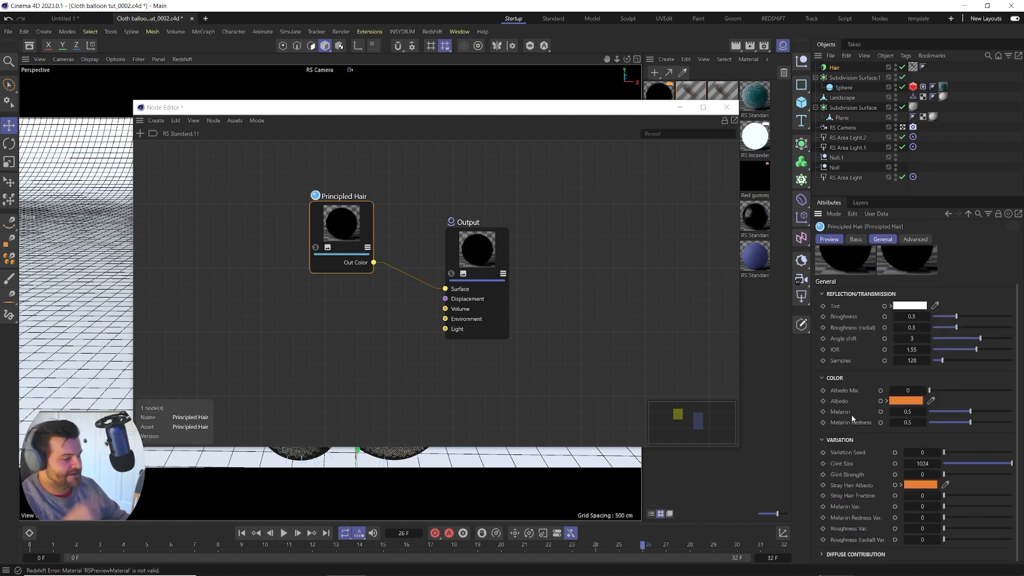
click(822, 555)
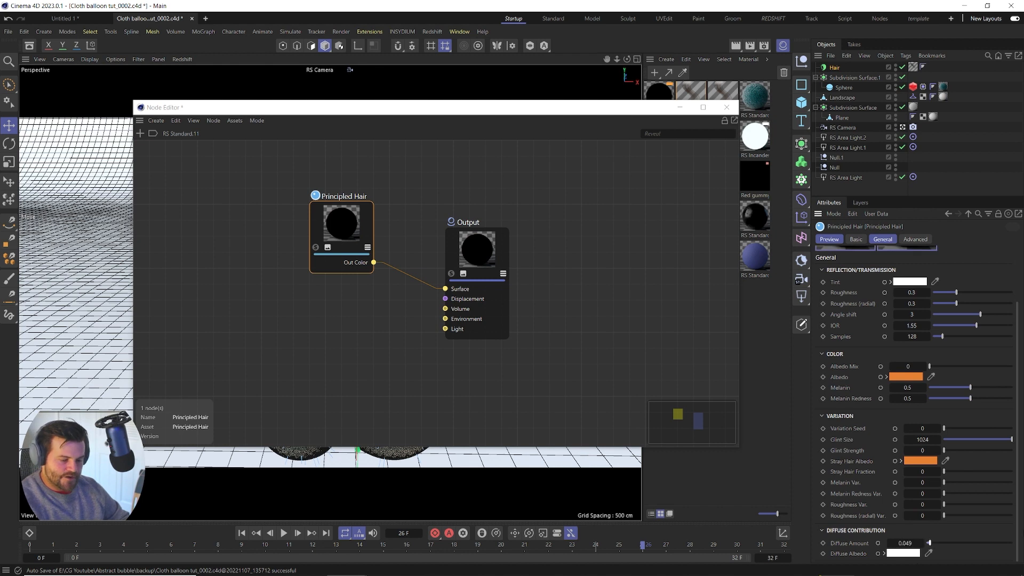
drag(930, 542, 1012, 542)
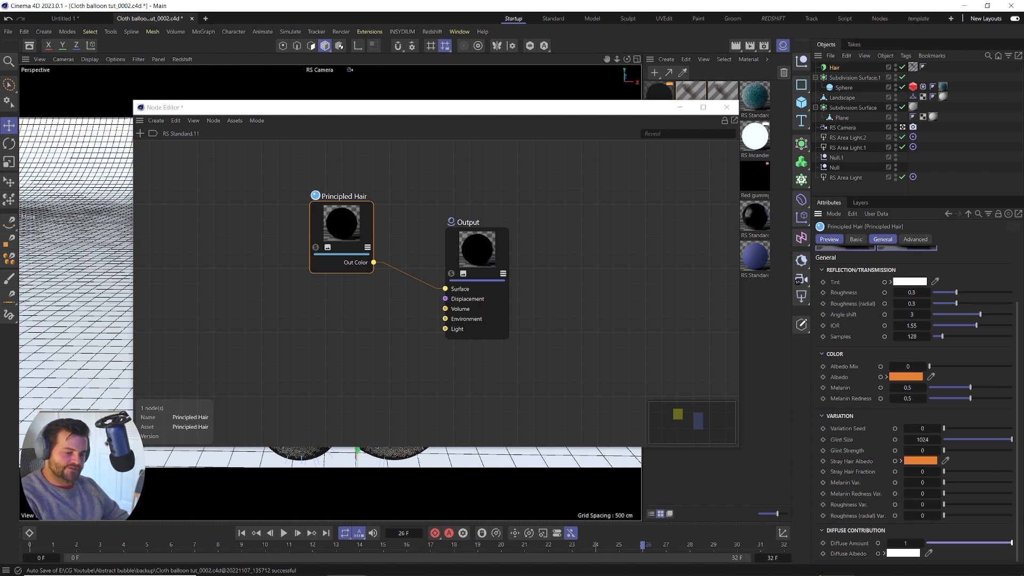
Step: Set the Diffuse Albedo to a muted teal with hue 180° and saturation about 26%
click(903, 553)
drag(999, 504, 982, 504)
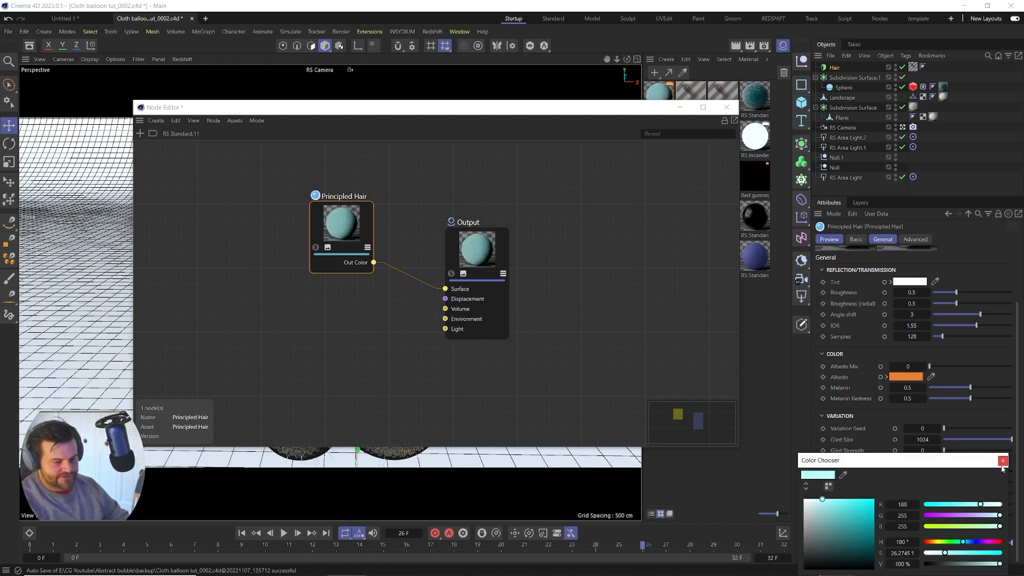
click(966, 564)
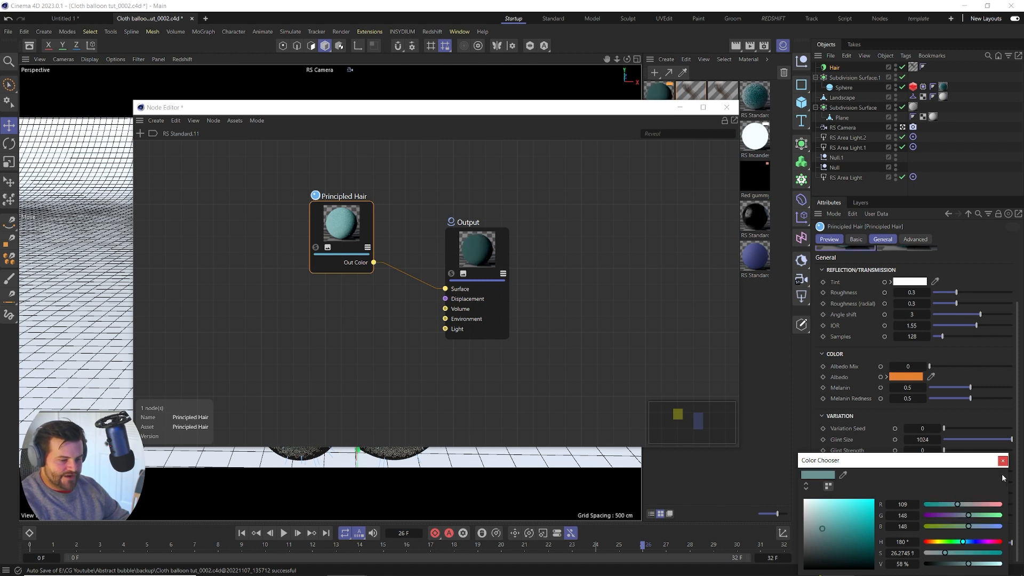
click(985, 563)
click(1001, 461)
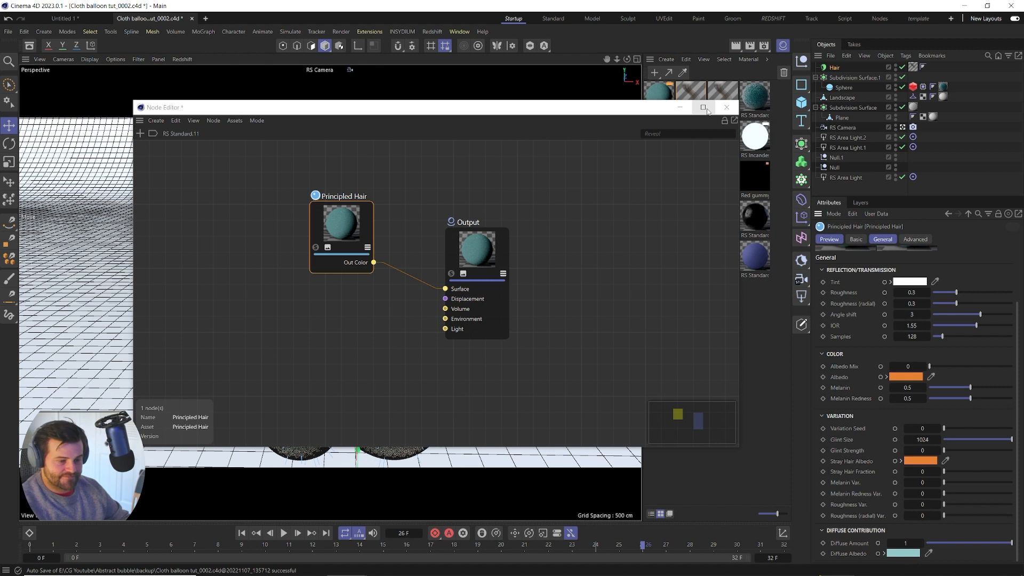
Step: Close the node graph and assign the new teal hair material to the Hair object
click(727, 107)
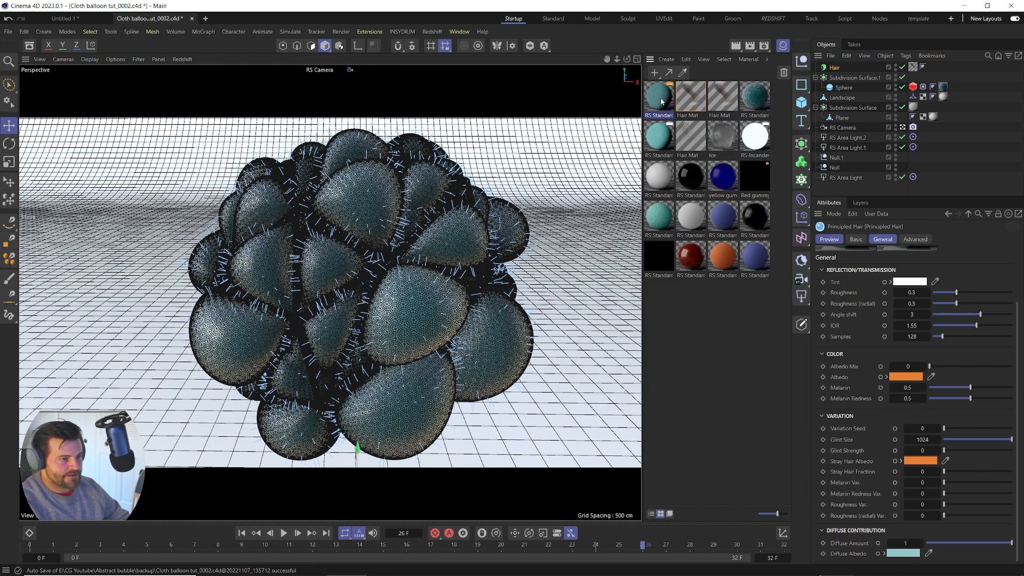
click(835, 68)
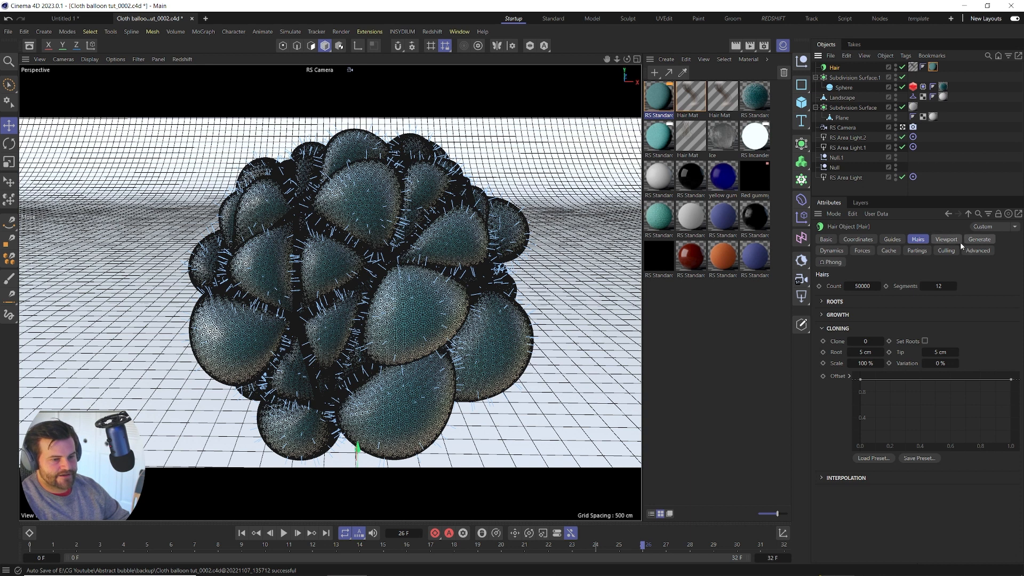
Step: Enable the Frizz, Kink and Length channels in the Hair Mat assigned to the Hair object
click(913, 67)
double_click(913, 67)
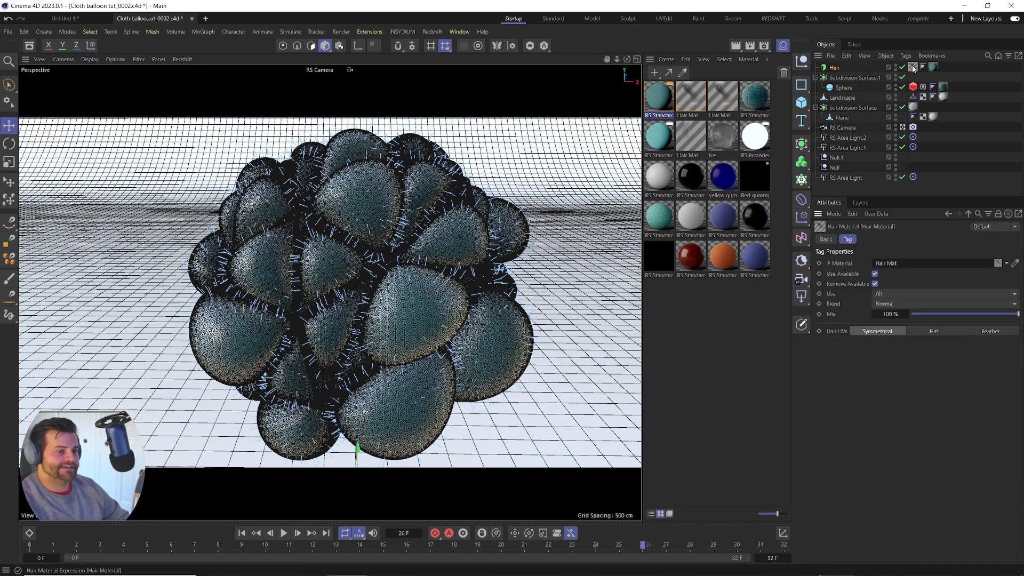
click(825, 239)
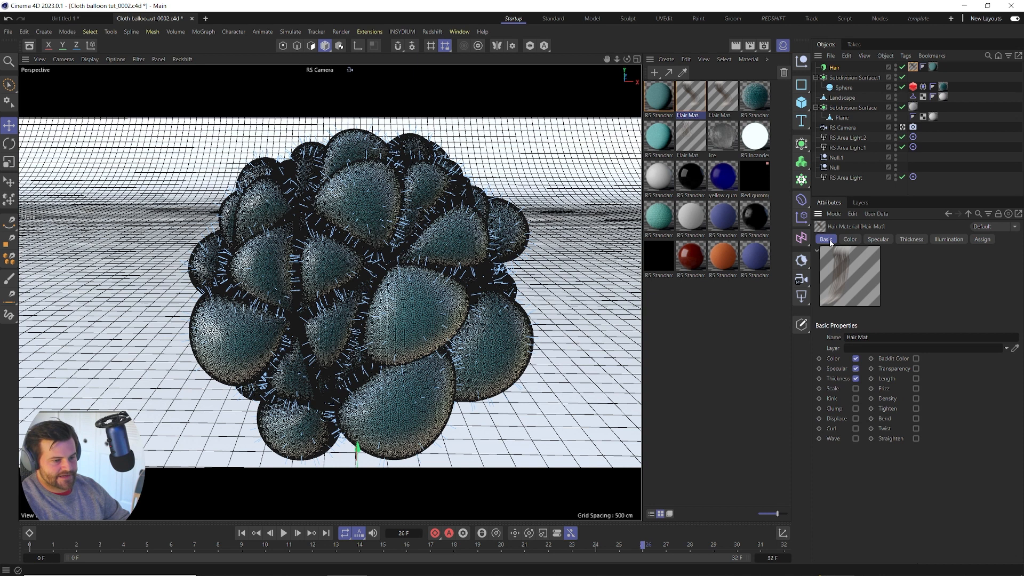
click(915, 389)
click(856, 409)
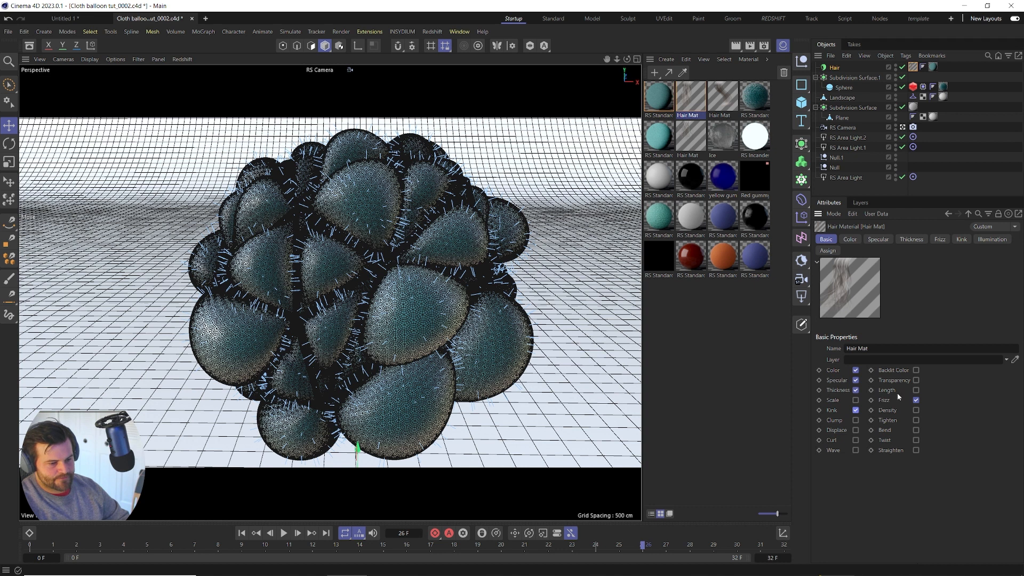
click(915, 391)
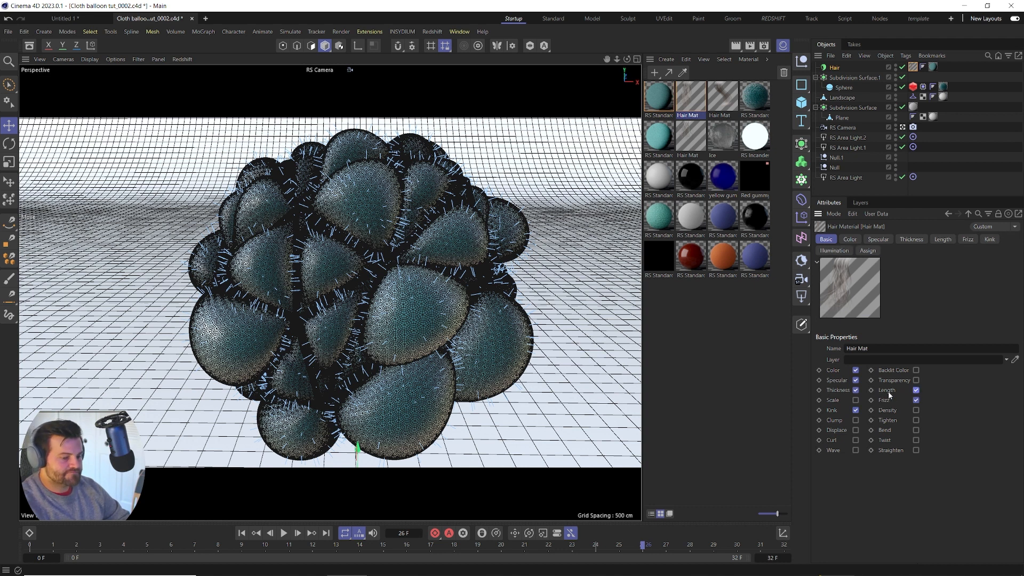
Step: Set the root thickness of the Hair Mat to 0.25 cm
click(917, 241)
click(870, 349)
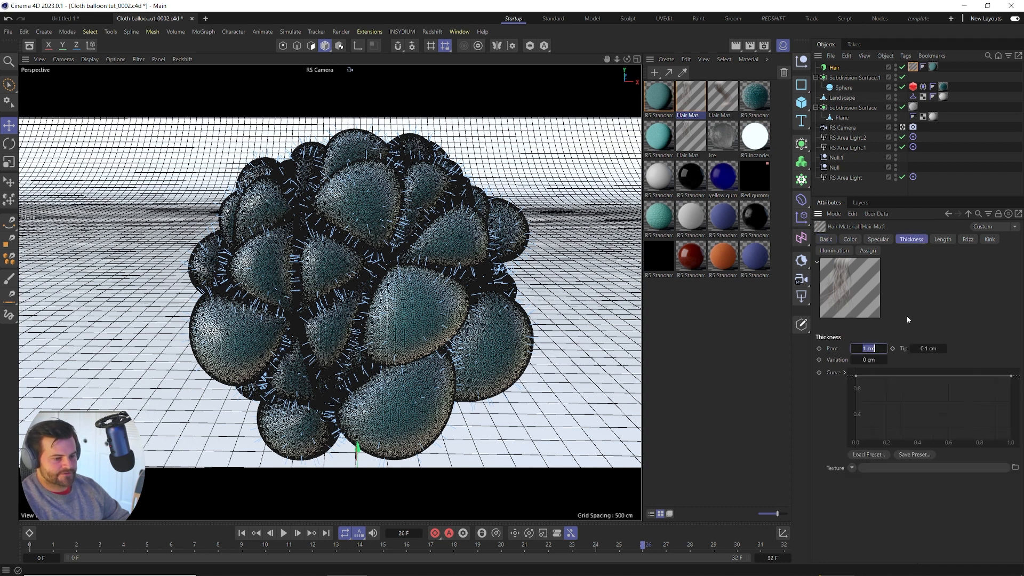
text(0.25)
key(Return)
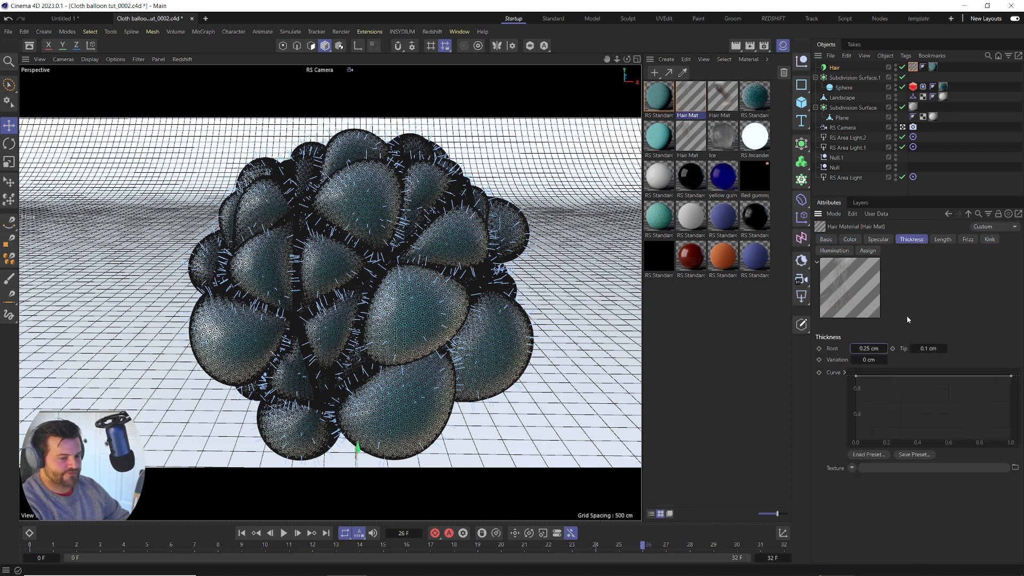
Step: Set the Hair Mat's Length to 50% with a length Variation of 50%
click(952, 241)
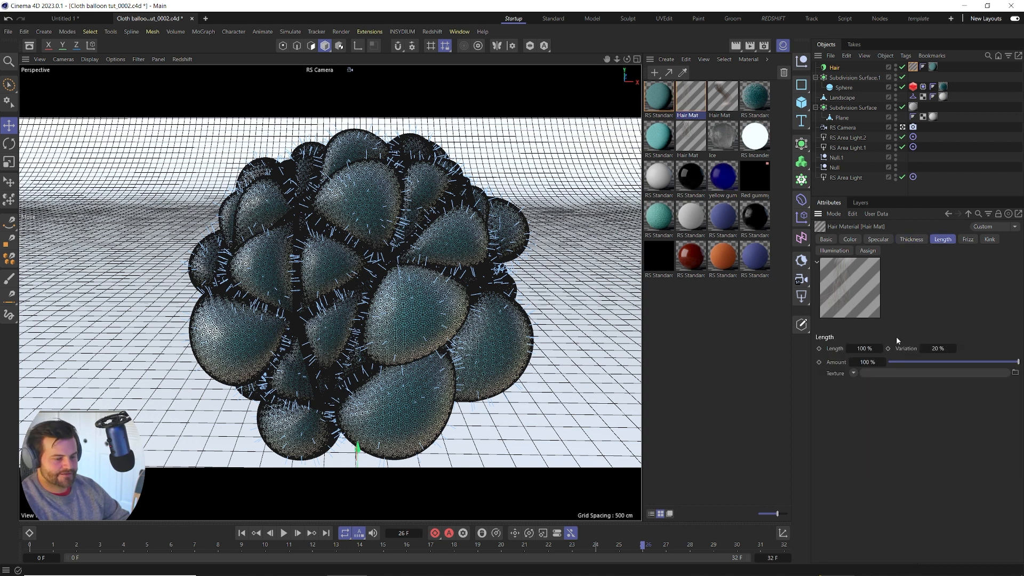
click(938, 349)
text(50)
key(Return)
click(864, 348)
text(50)
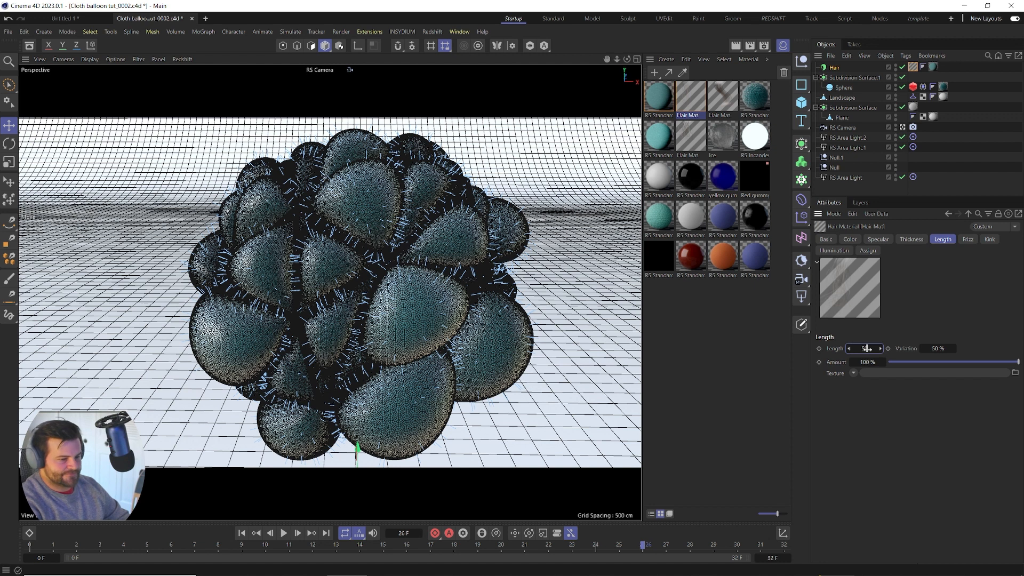
key(Return)
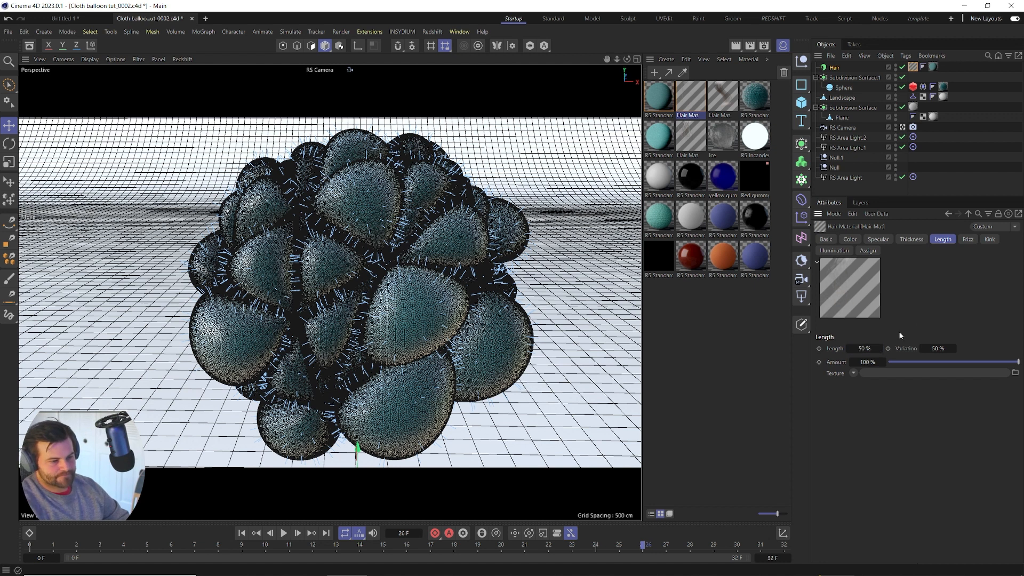
Step: Review the Hair Mat's Frizz and Kink settings and inspect the fuzz close up in a Redshift RenderView preview
click(973, 238)
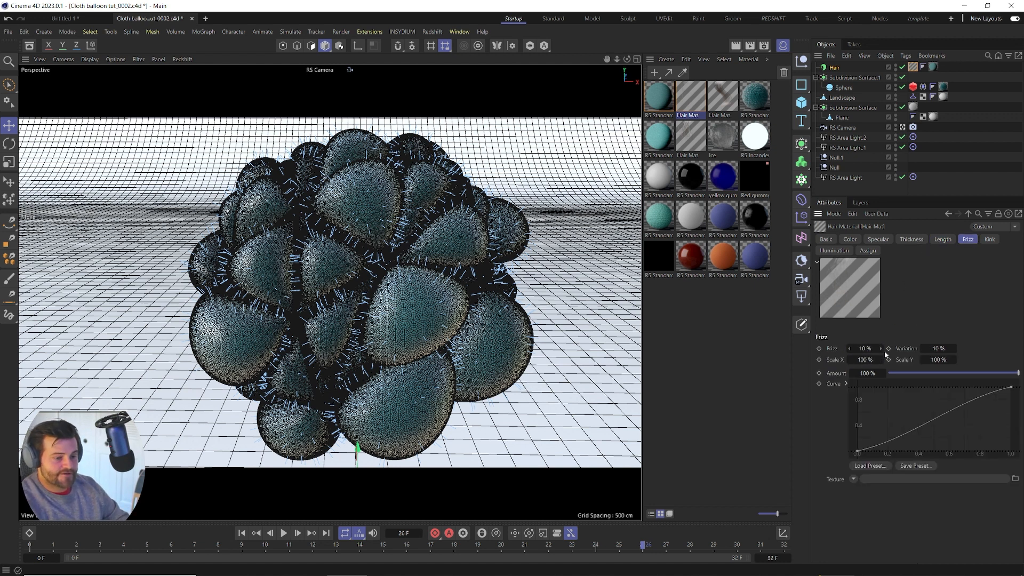
click(987, 240)
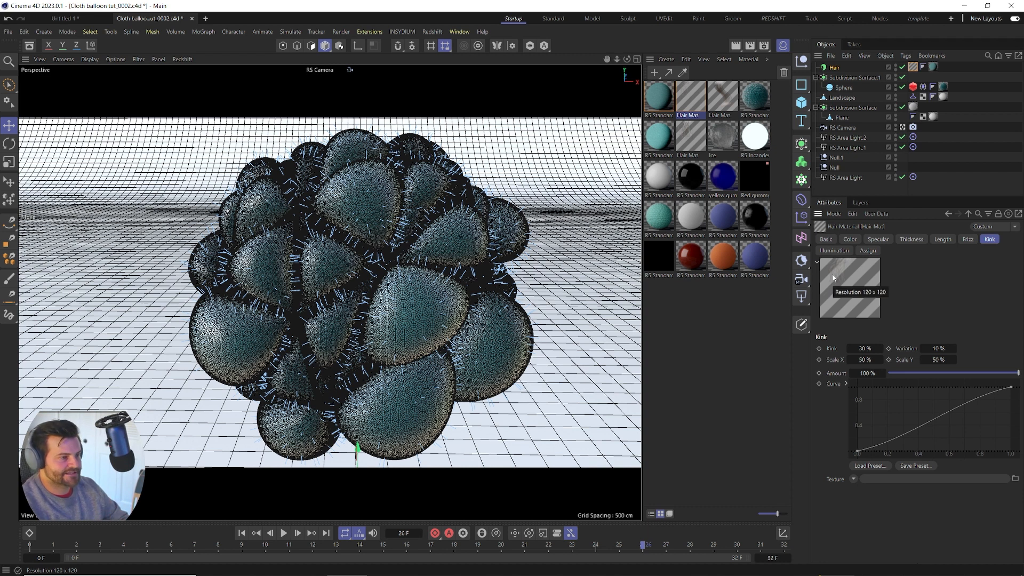
click(432, 31)
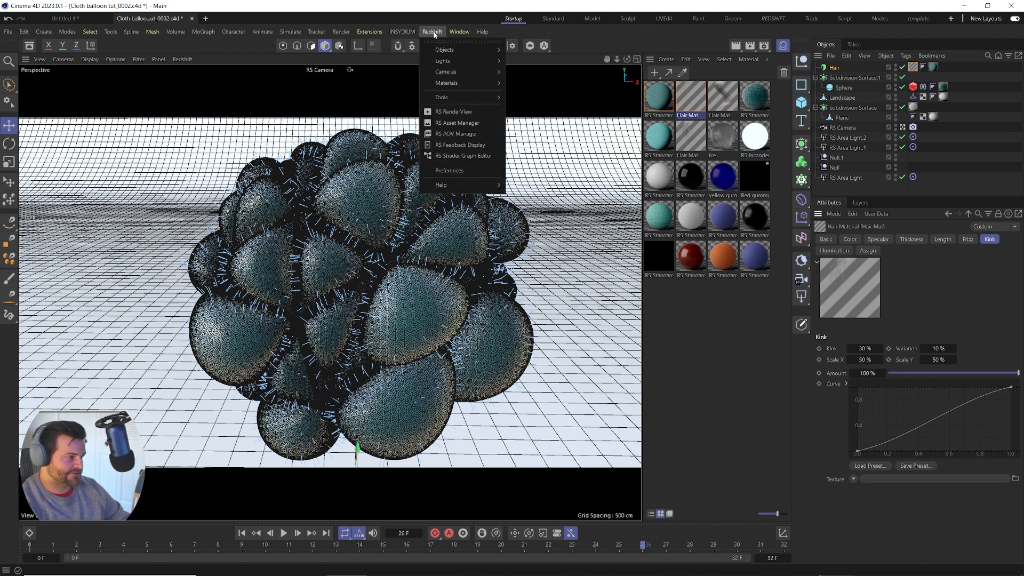
click(446, 113)
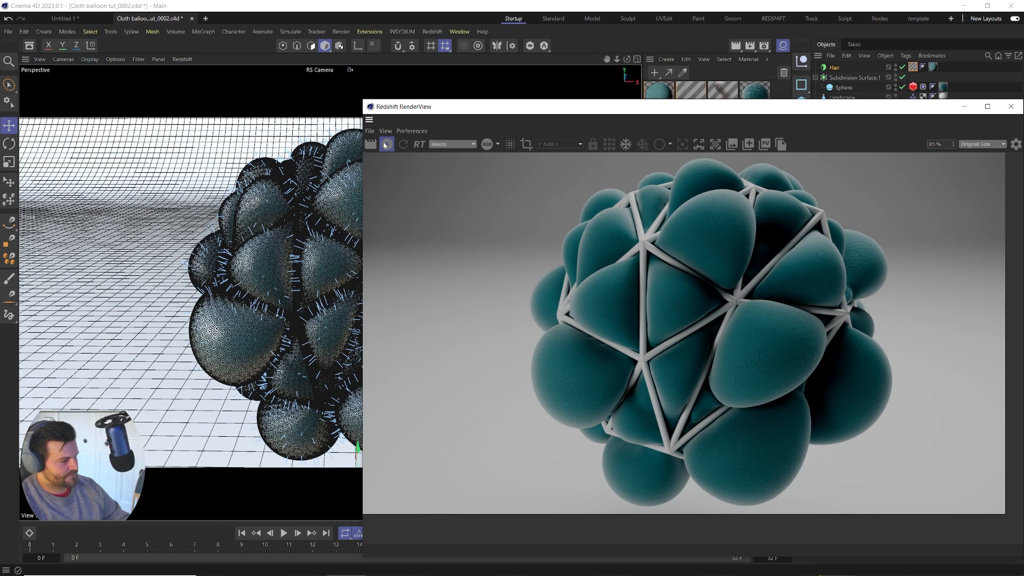
click(385, 144)
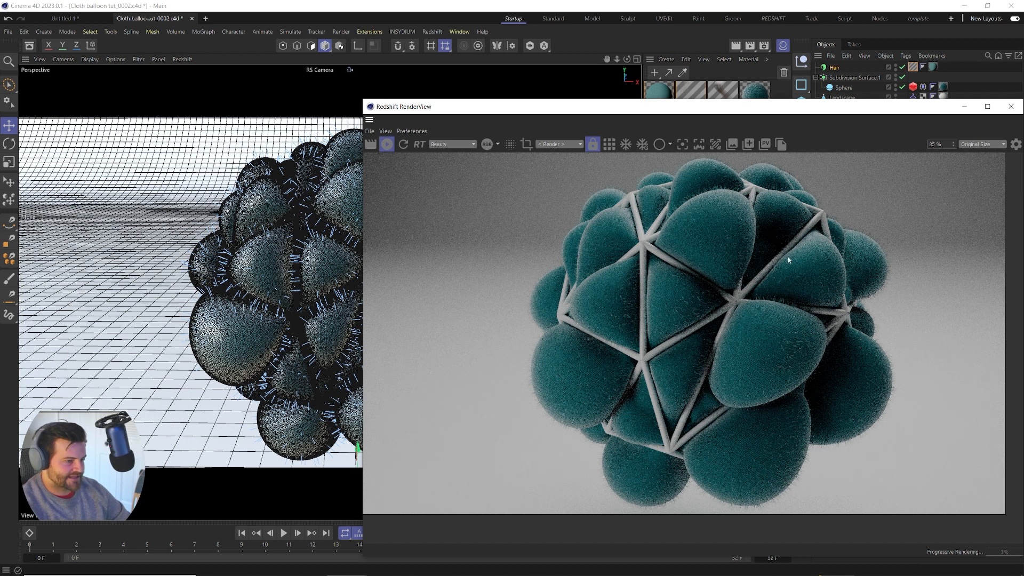
scroll(736, 236, up, 5)
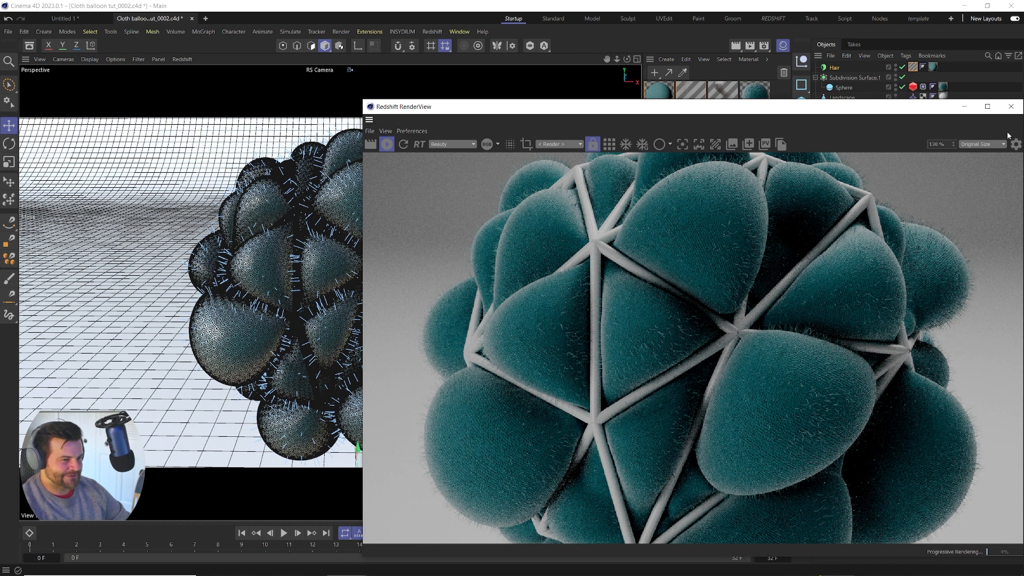
click(1011, 108)
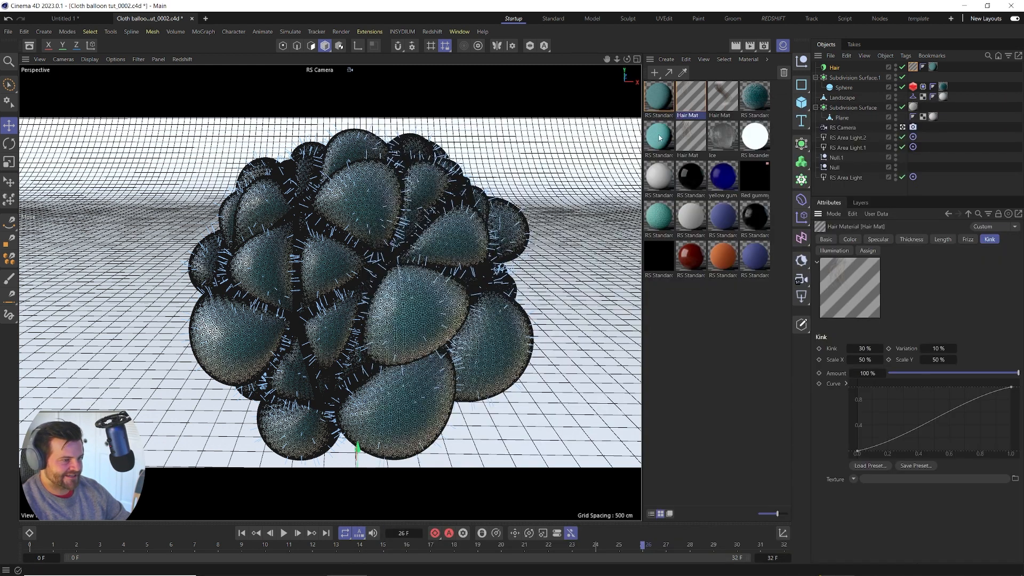
Step: Edit the Hair object's hair count and set its guide root count to 1000
click(835, 67)
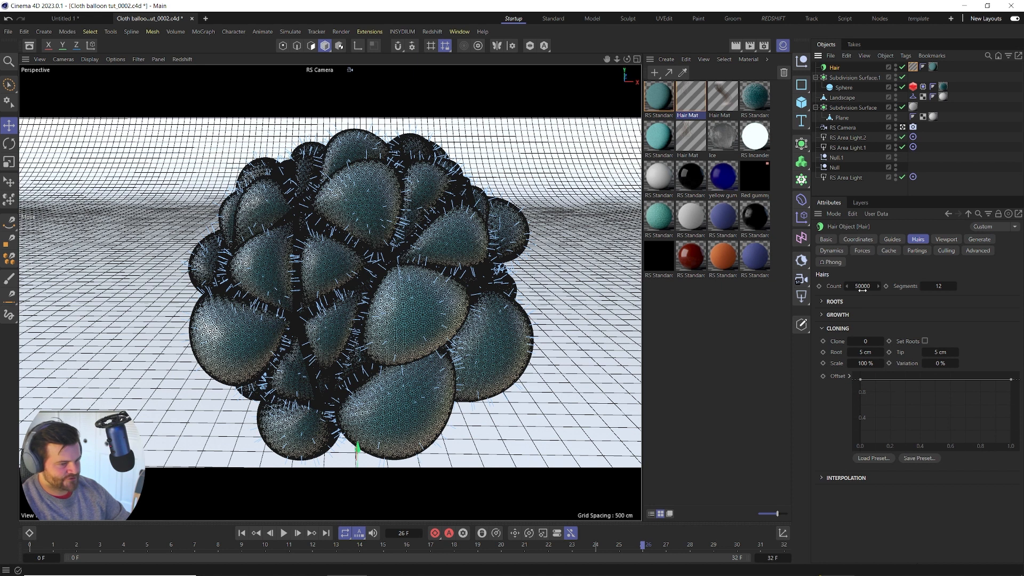
click(863, 287)
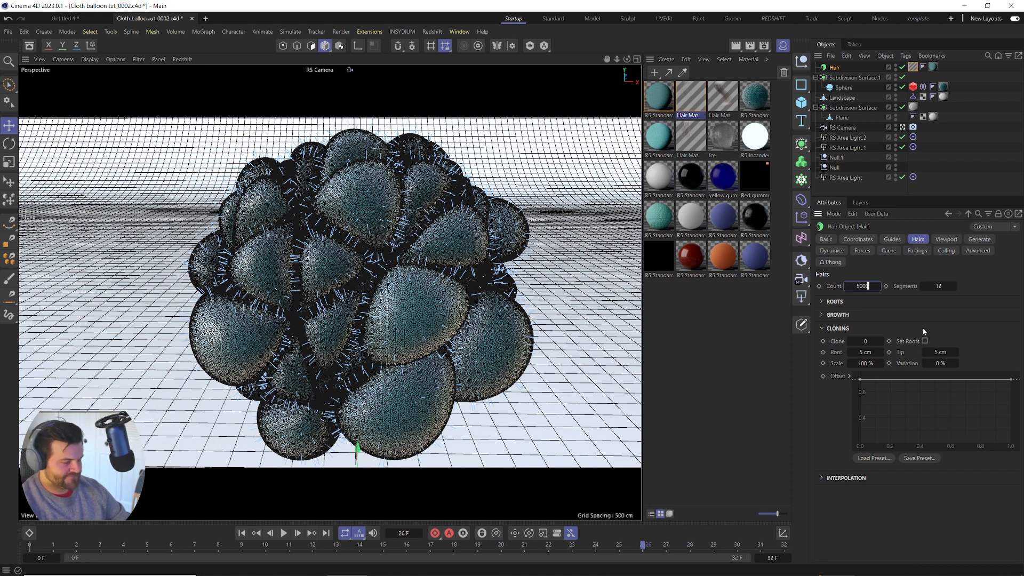
click(892, 240)
click(862, 312)
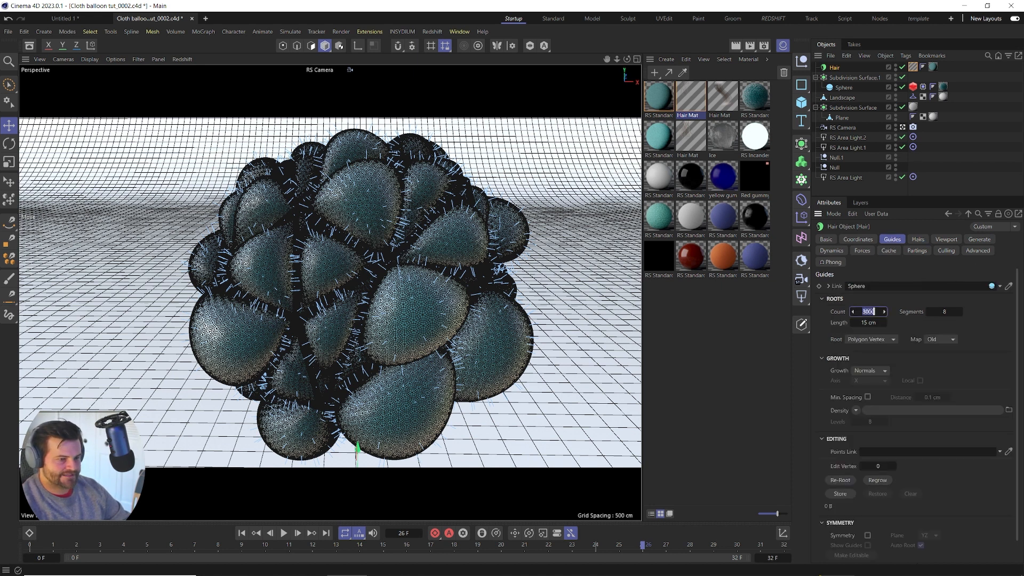
click(862, 311)
key(Delete)
text(1)
key(Tab)
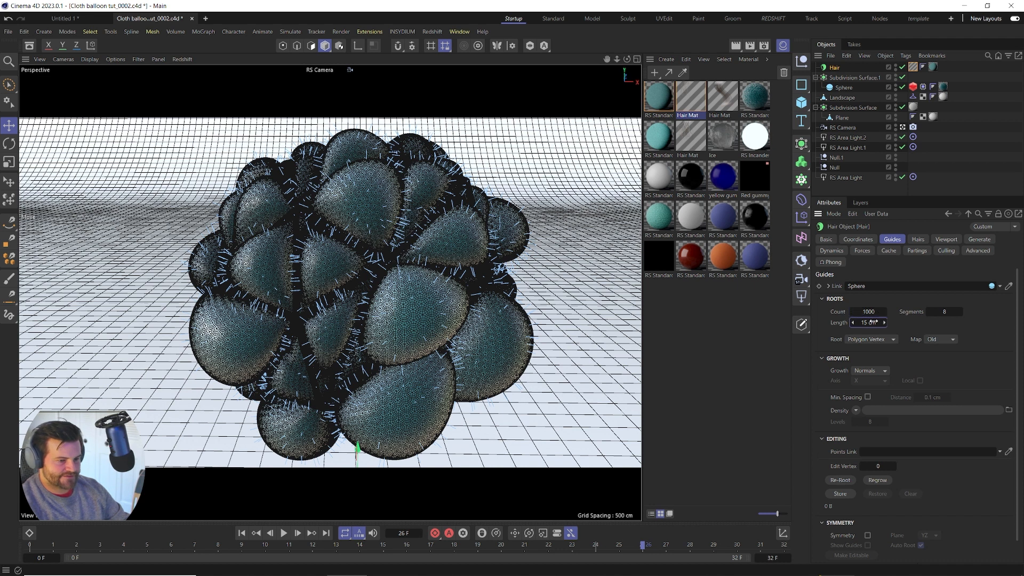
Step: Set the hair guide length to 8 cm and regrow the guides on the sphere
text(5)
key(Return)
click(873, 323)
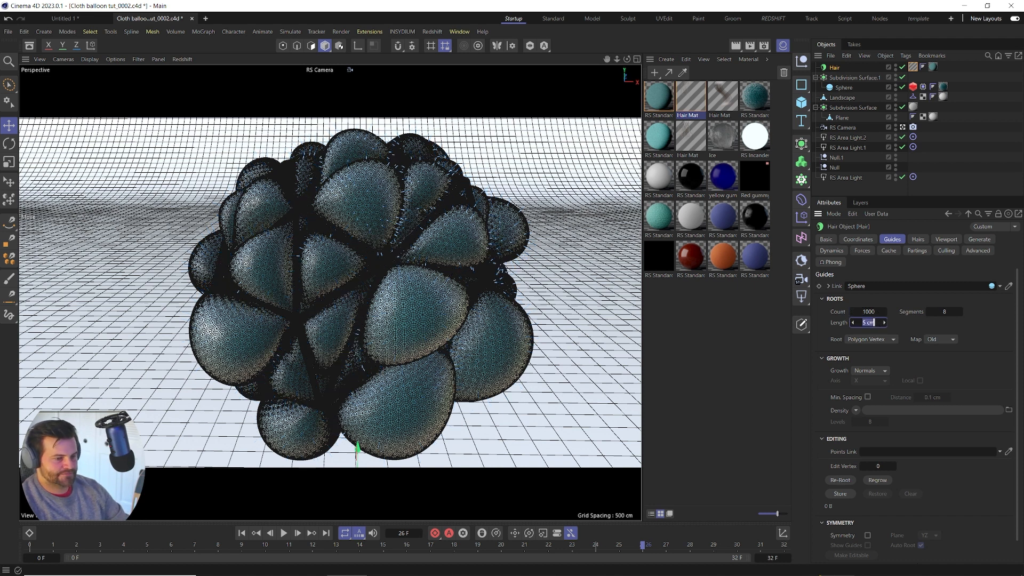
text(8)
key(Return)
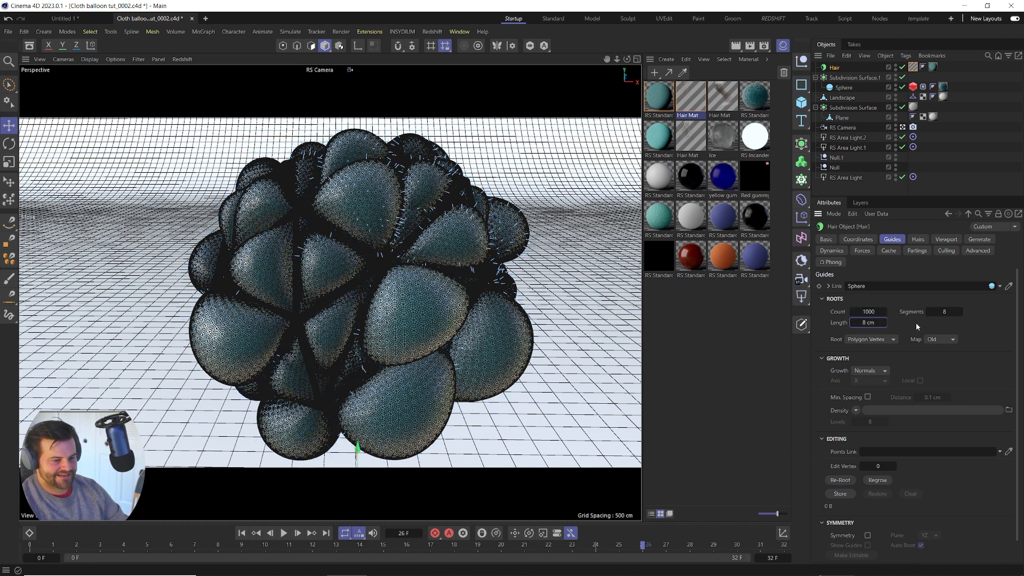
click(875, 481)
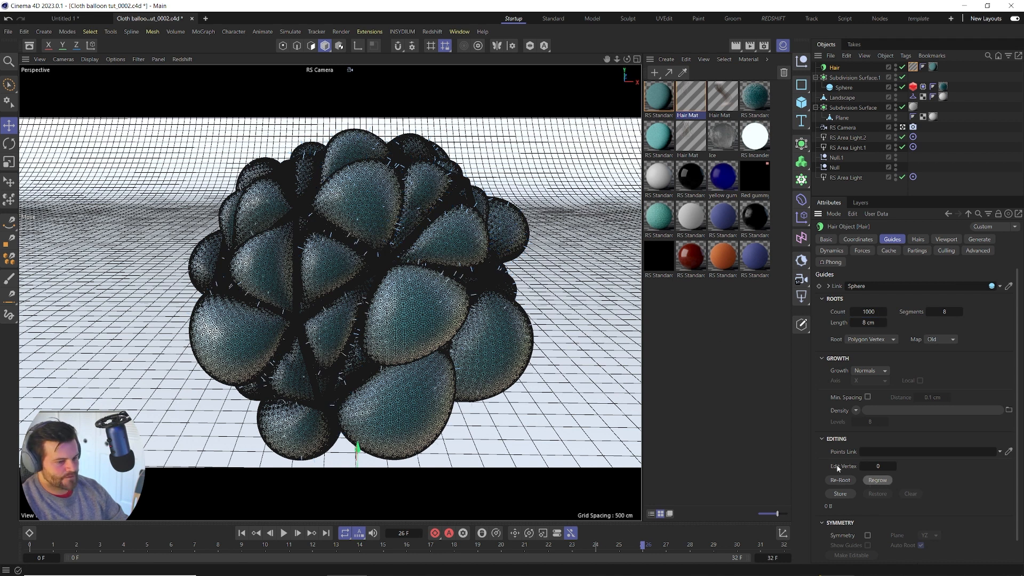
Step: Render the balloon in Redshift RenderView and inspect the shortened hair both close up and overall
click(432, 31)
click(454, 111)
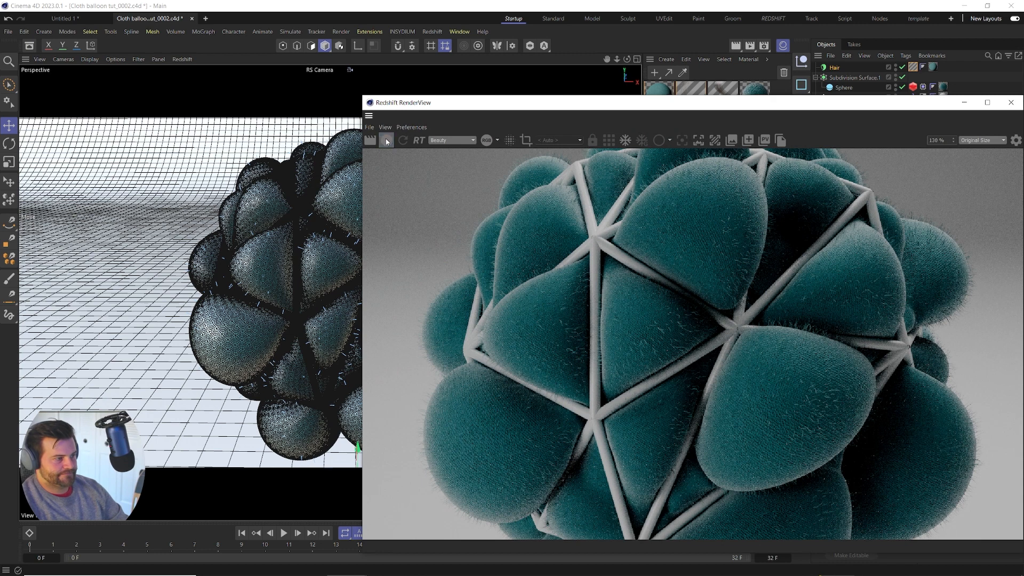
drag(582, 106, 397, 50)
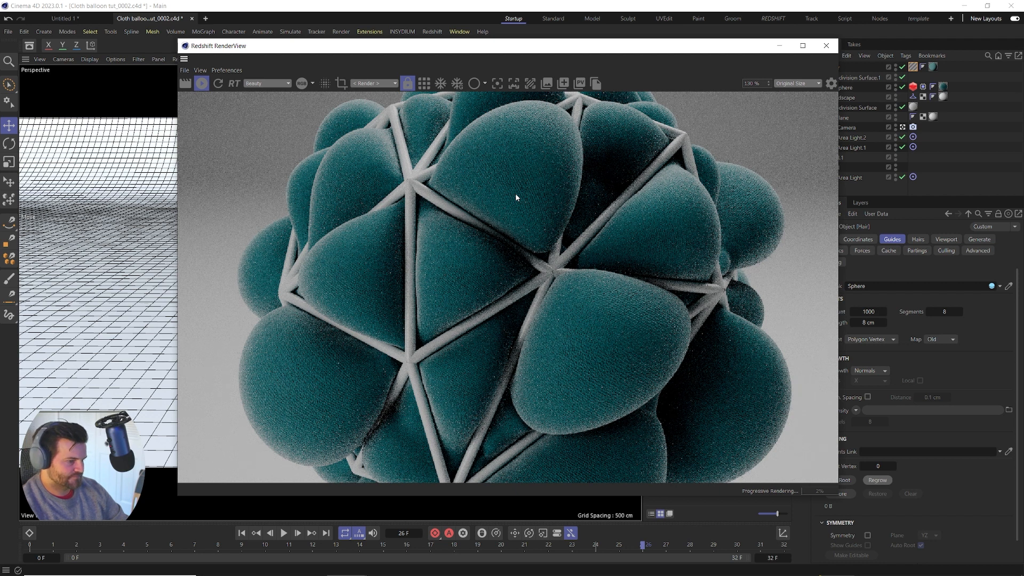
scroll(597, 221, down, 1)
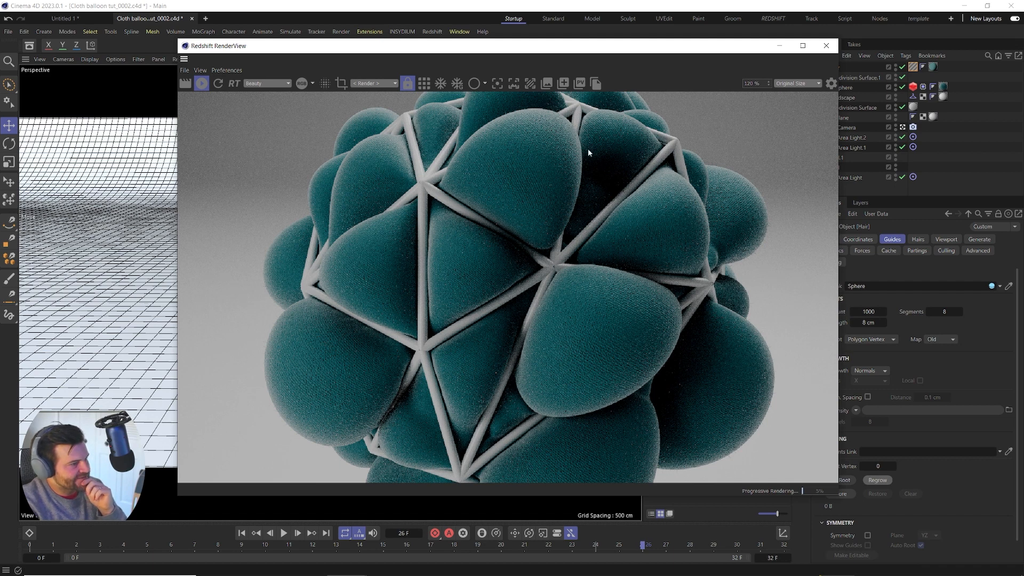
scroll(776, 182, up, 5)
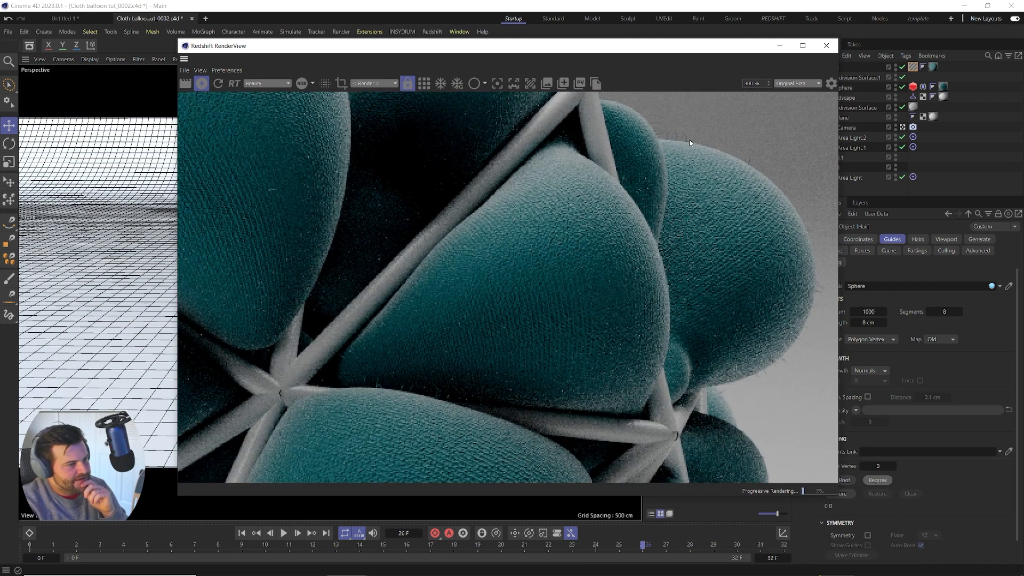
scroll(741, 213, down, 5)
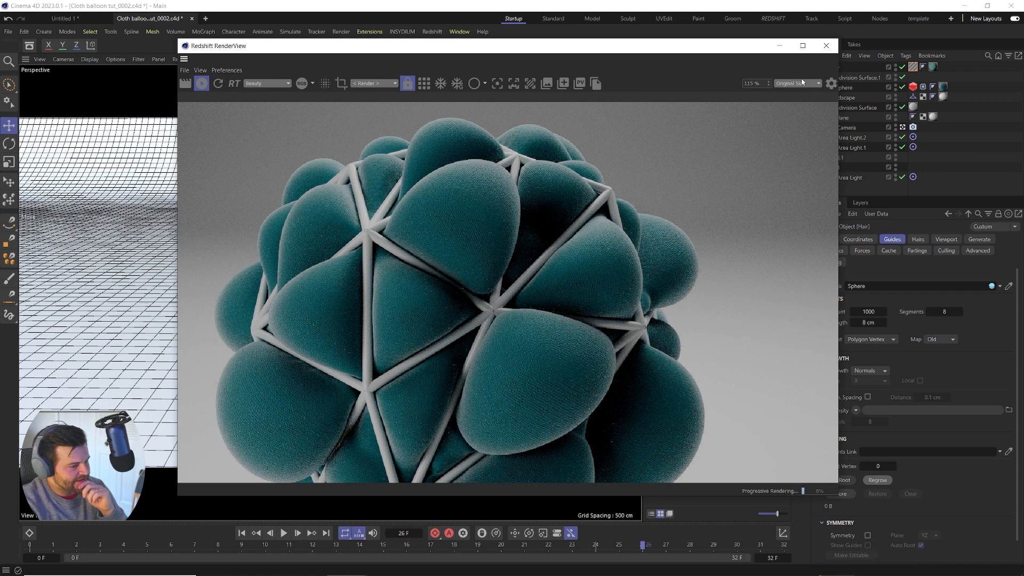
click(828, 47)
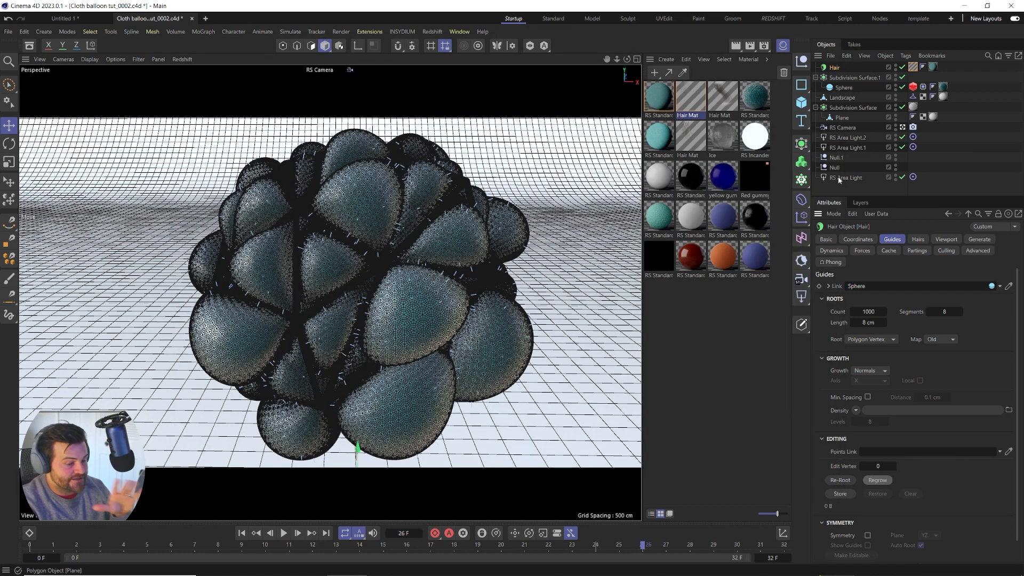
Step: Set the guide root count to 3000 and regrow the guides with the simulation rewound to frame 0
click(867, 312)
text(5000)
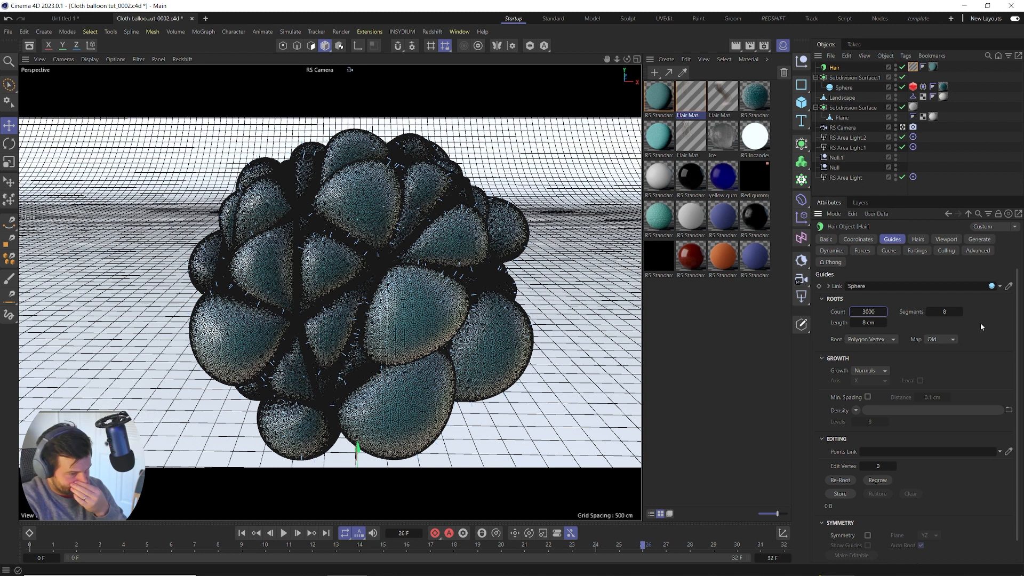
click(242, 533)
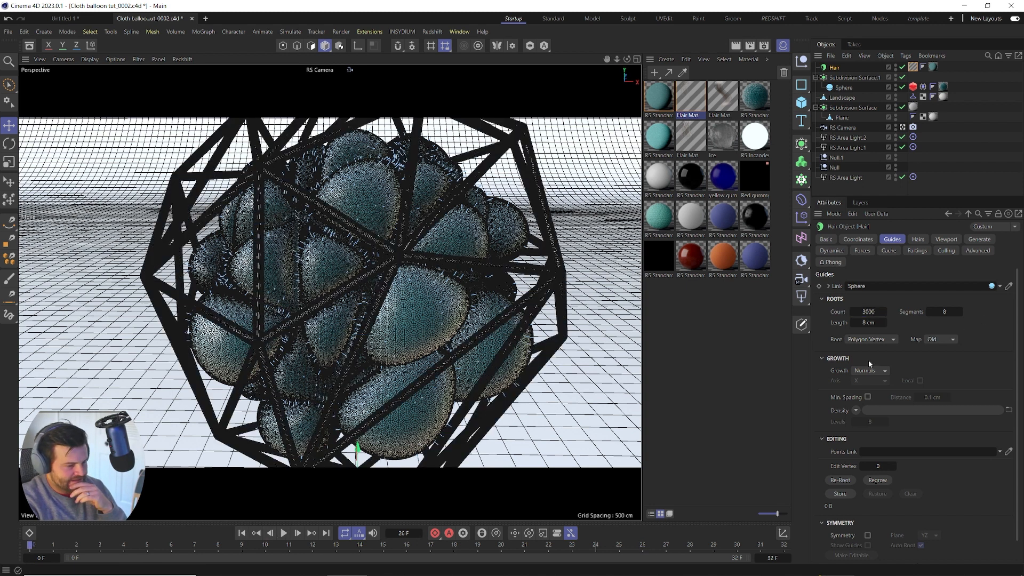
click(841, 480)
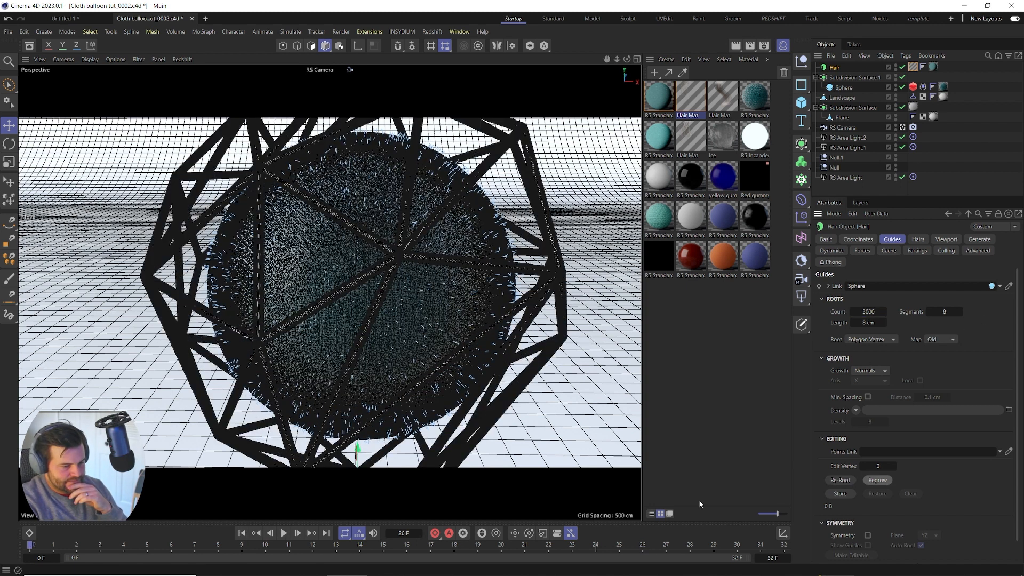
Step: Play the first few frames of the simulation to check how the hair behaves, and rewind to frame 0
click(284, 533)
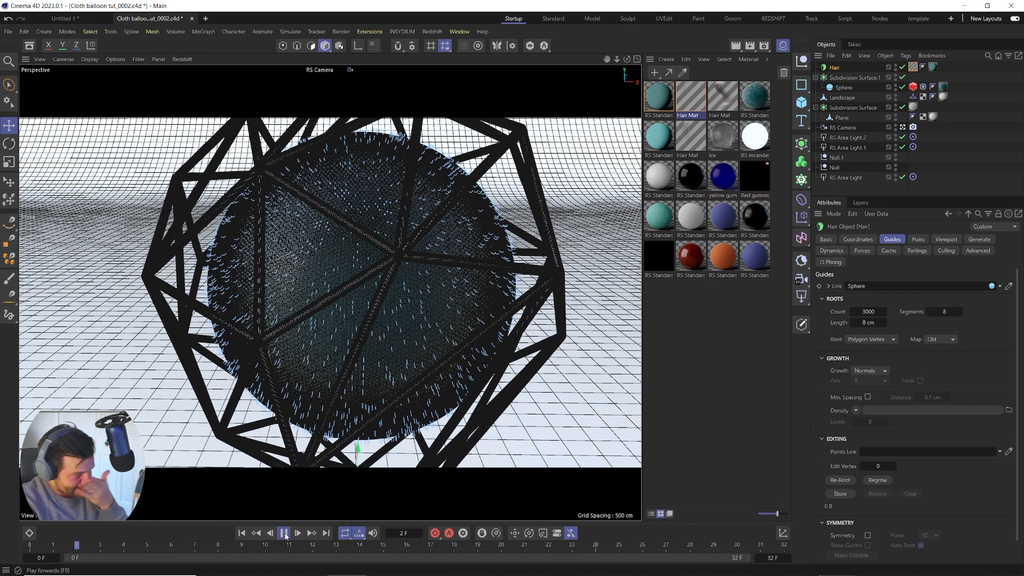
click(282, 533)
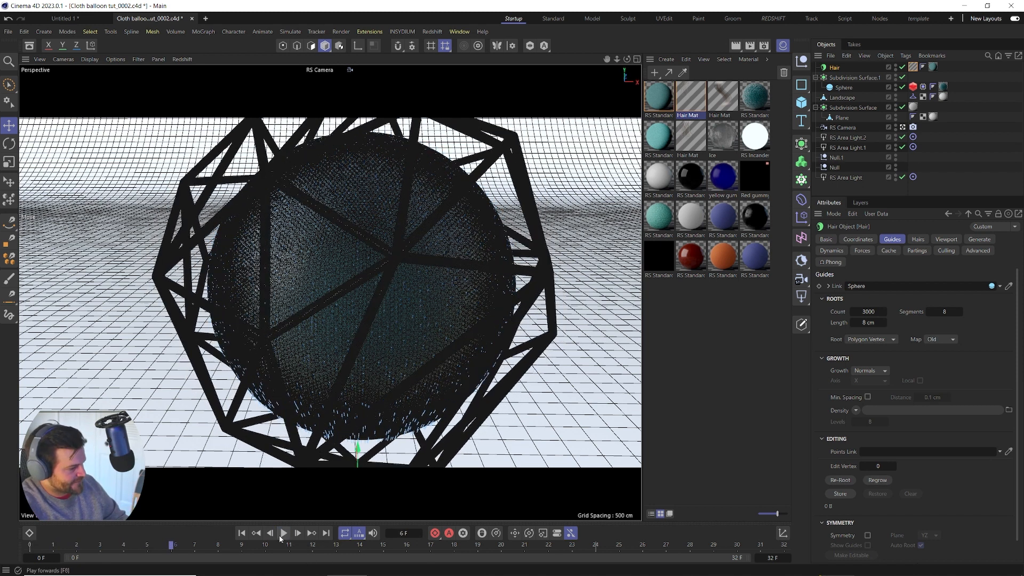
click(241, 533)
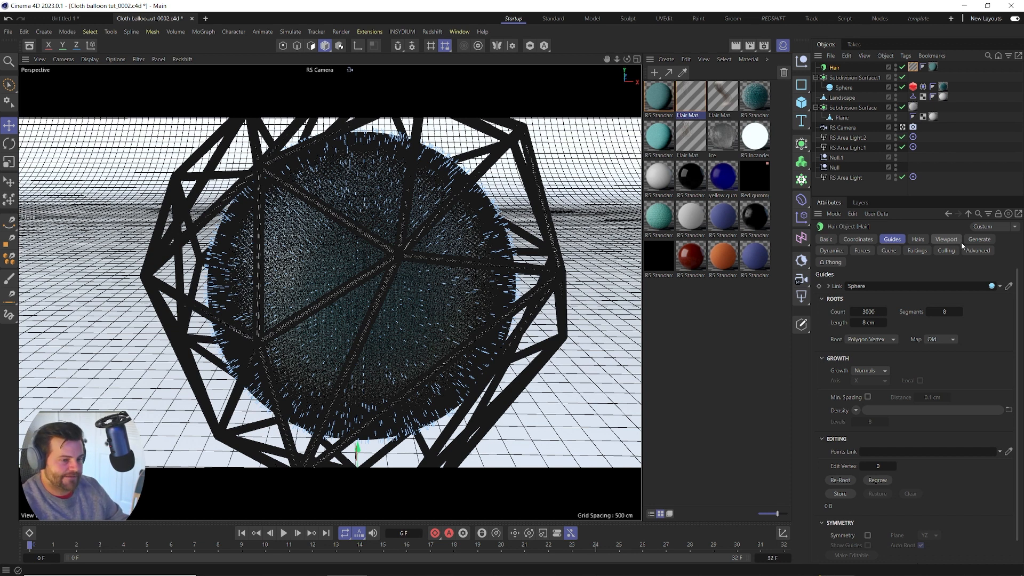
Step: Set Rest Hold to 80% in the Hair object's dynamics and play the simulation up to frame 25
click(831, 251)
click(822, 300)
click(957, 353)
text(80)
key(Return)
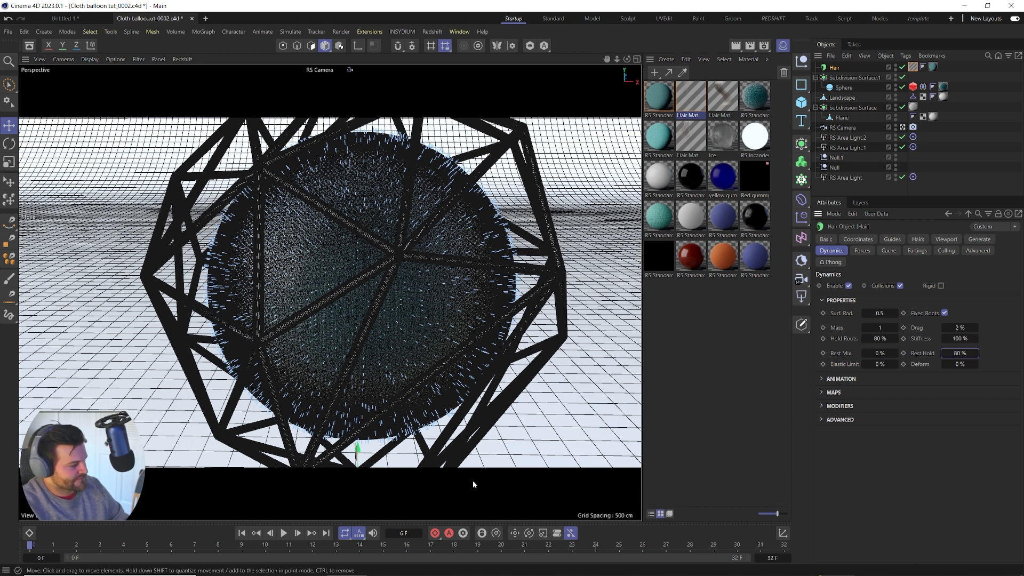
click(284, 533)
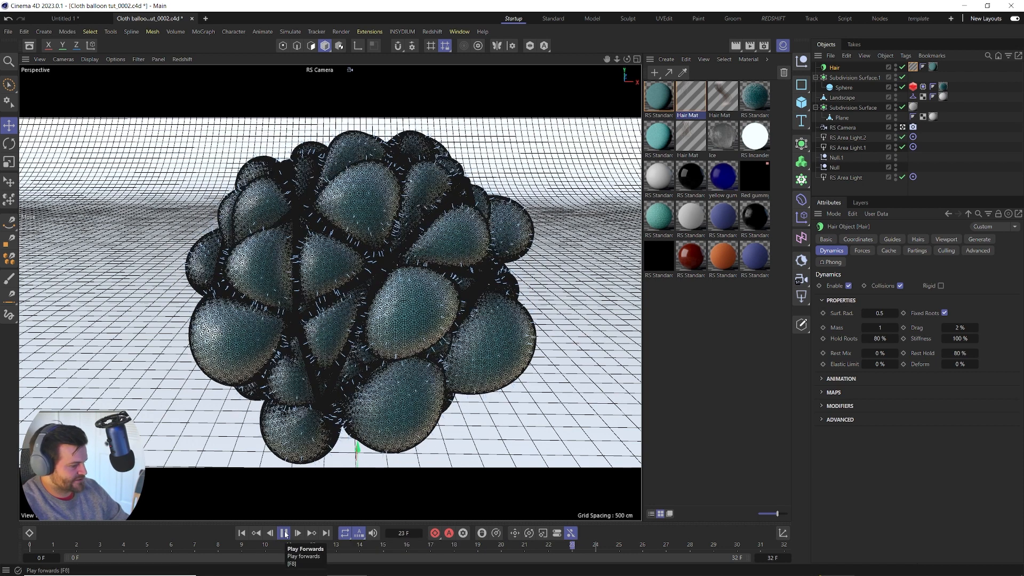
click(283, 533)
Step: Render frame 25 in Redshift RenderView to check the regrown hair on the inflated balloon
click(433, 32)
click(456, 115)
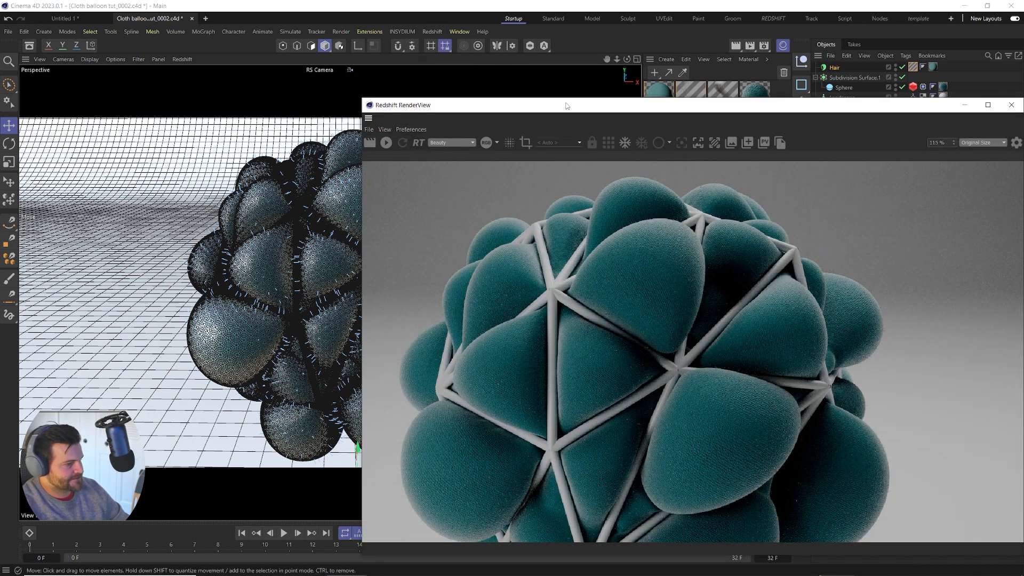
drag(589, 104, 464, 33)
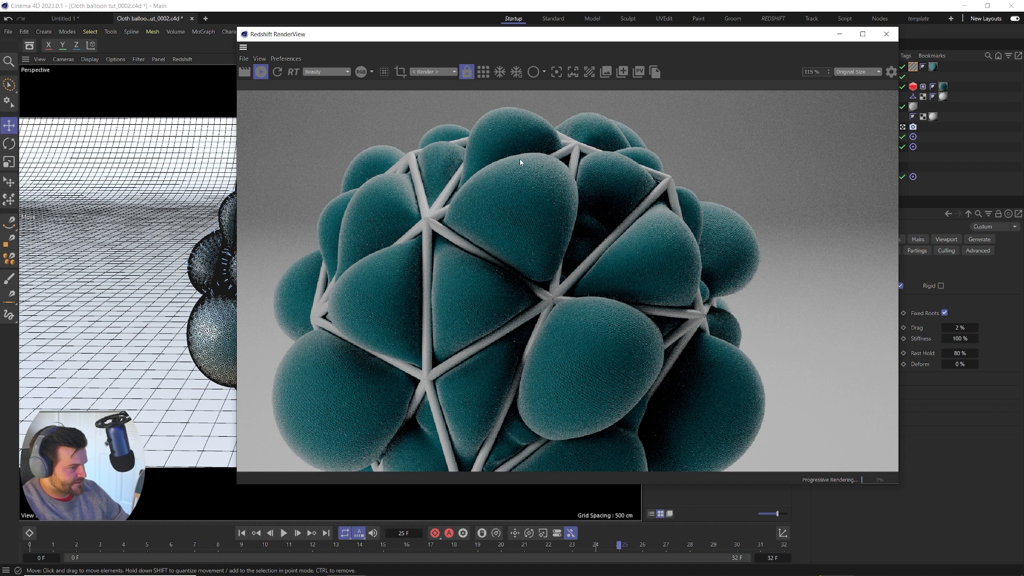
Step: Set the Hair object's hair count to 20000
click(886, 33)
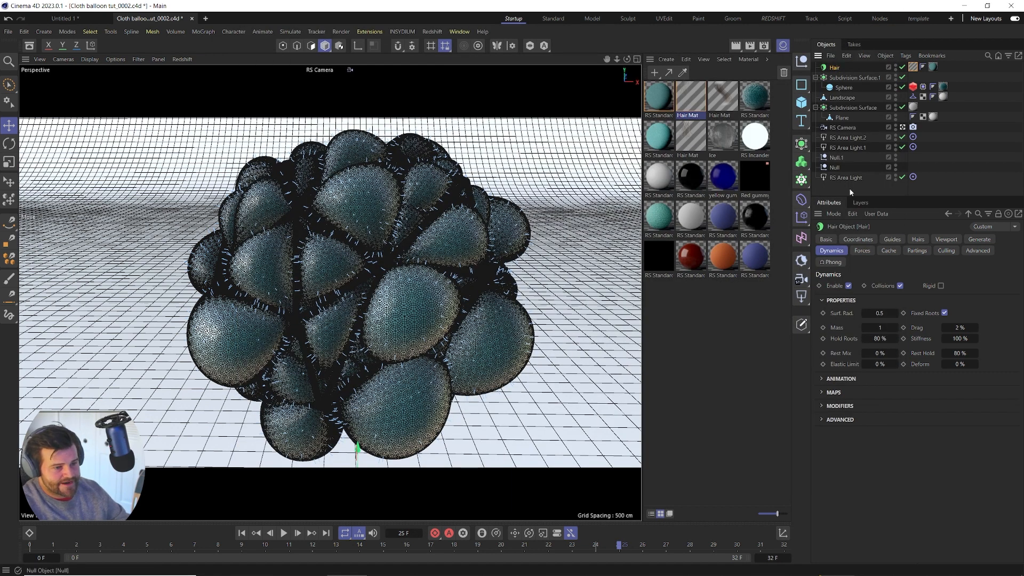
click(918, 239)
double_click(863, 286)
text(20000)
click(993, 277)
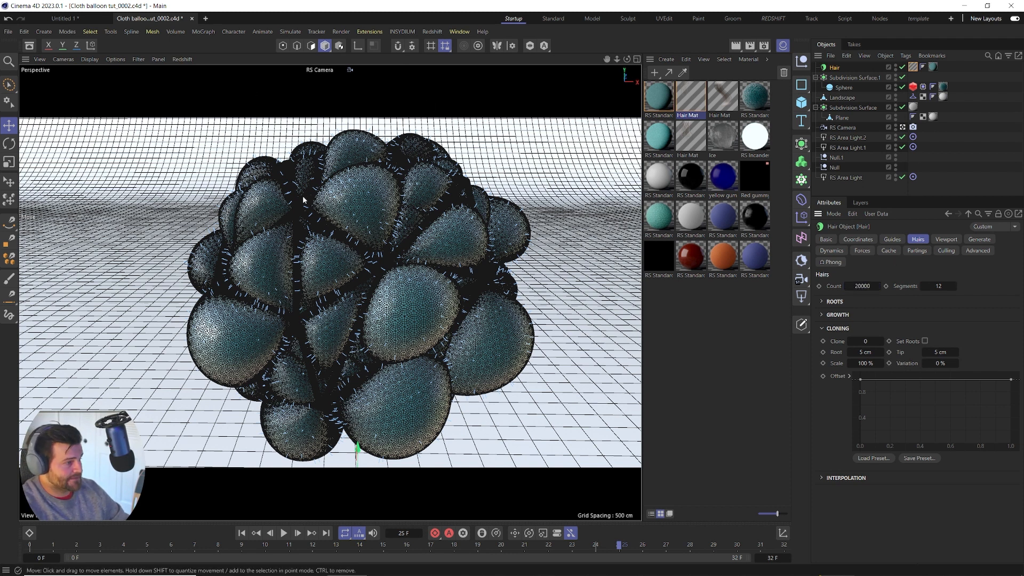
Step: Render the balloon in Redshift RenderView and inspect the sparser fuzz on the fabric up close
click(431, 31)
click(433, 107)
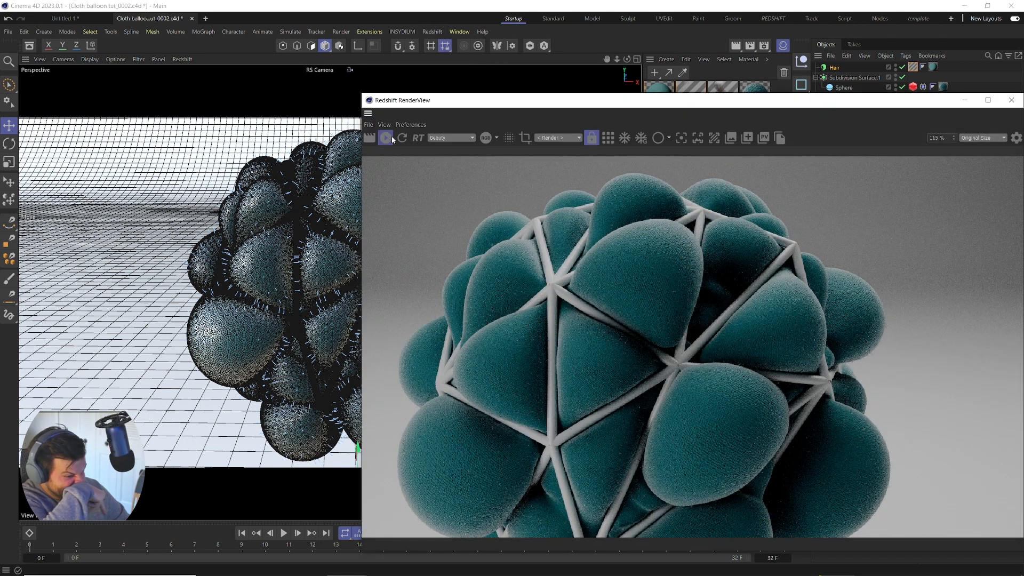
click(391, 137)
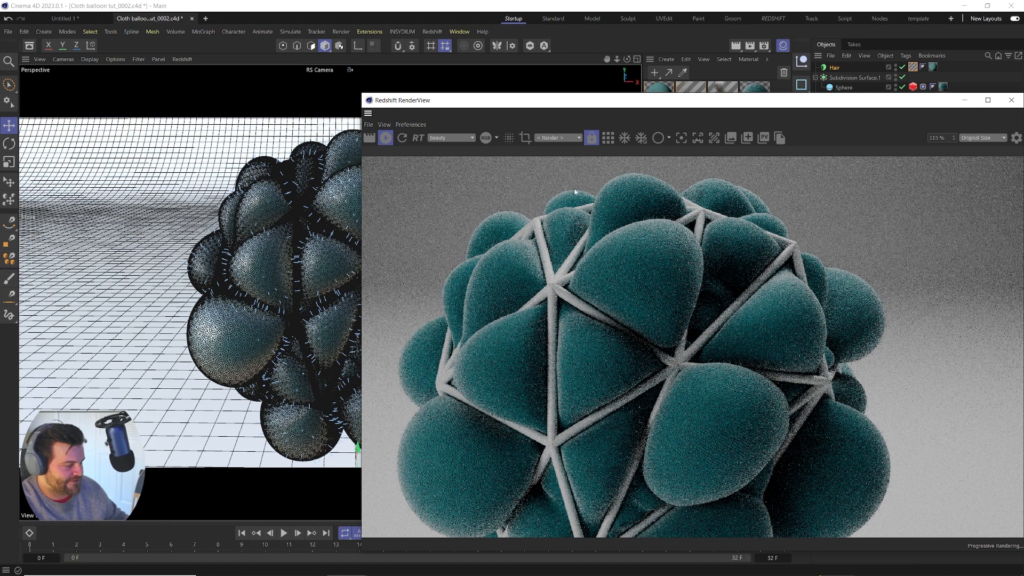
scroll(664, 371, up, 1)
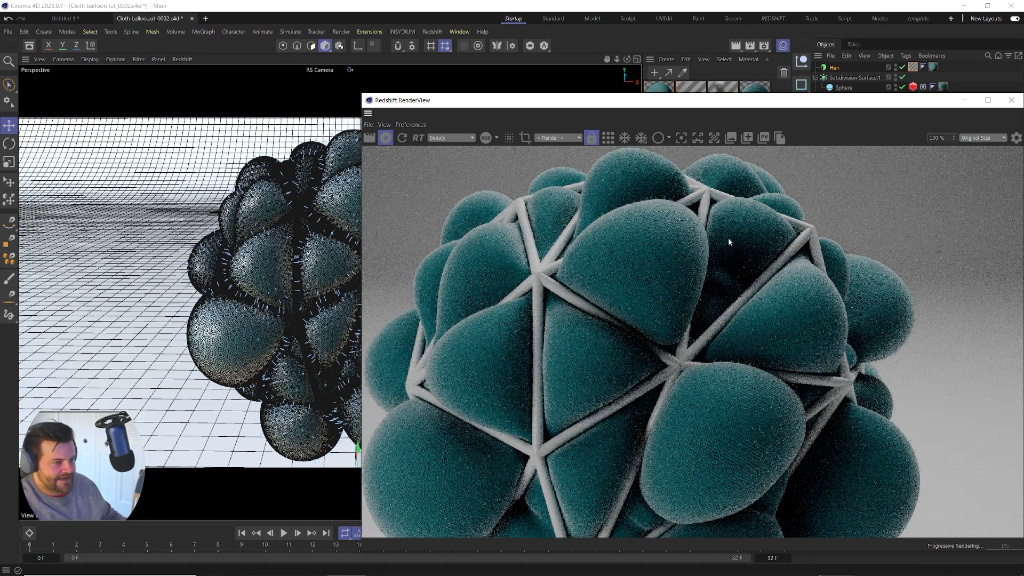
scroll(907, 301, up, 4)
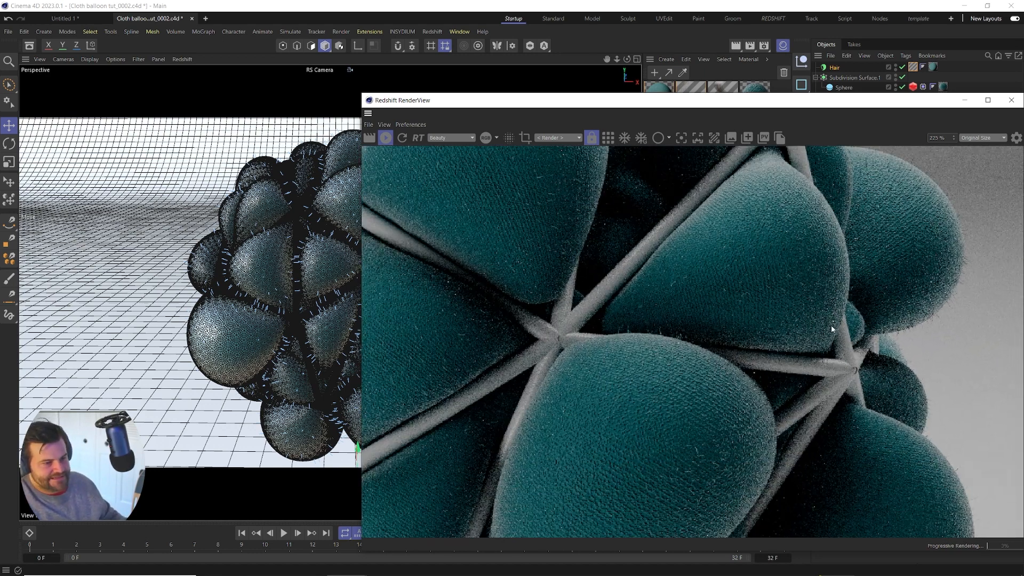
drag(771, 385, 798, 292)
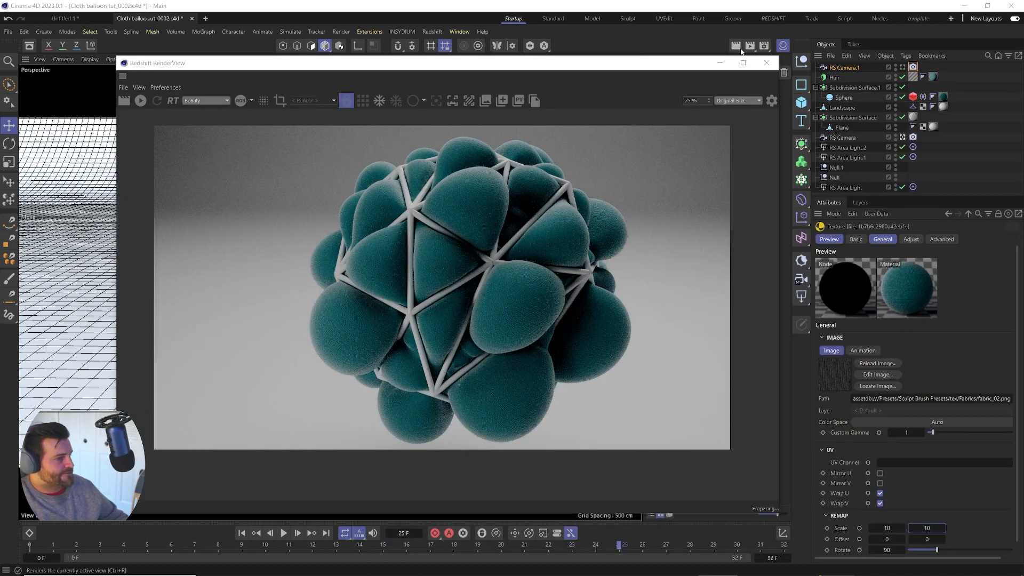
Step: Set Redshift's bucket quality to Medium and review its advanced sampling and global illumination settings
click(764, 46)
drag(763, 40, 434, 30)
click(411, 68)
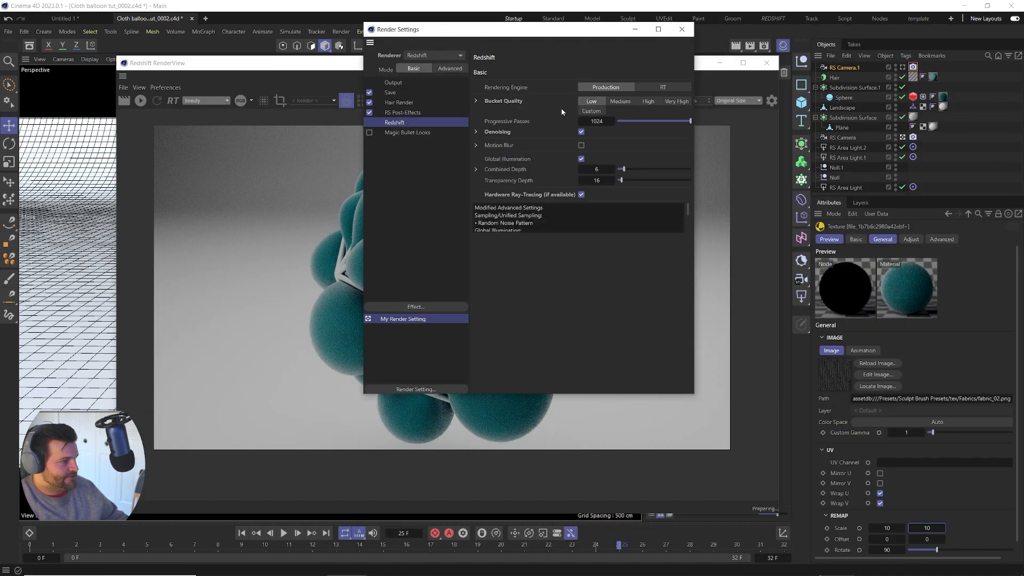
click(450, 68)
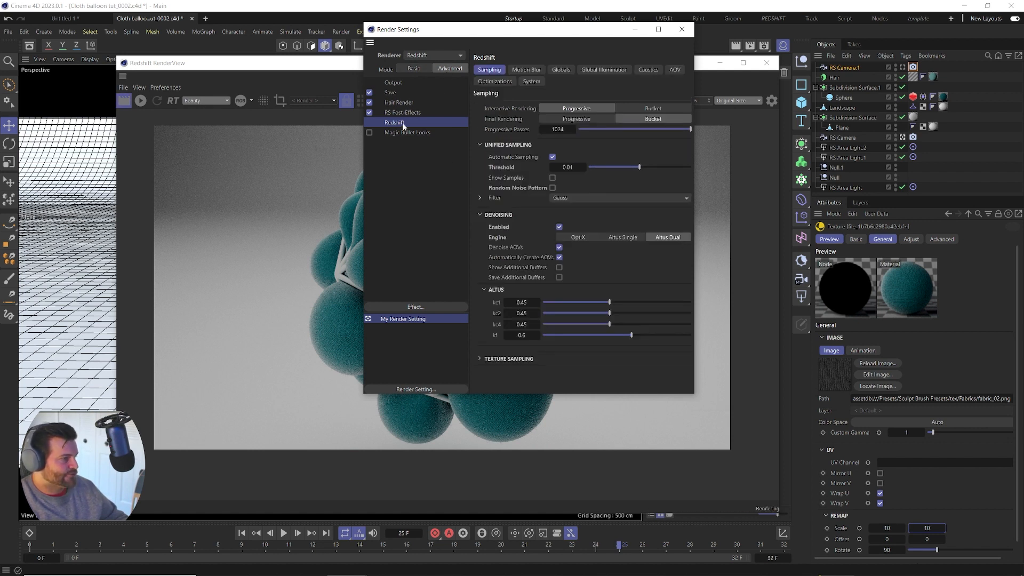
click(415, 69)
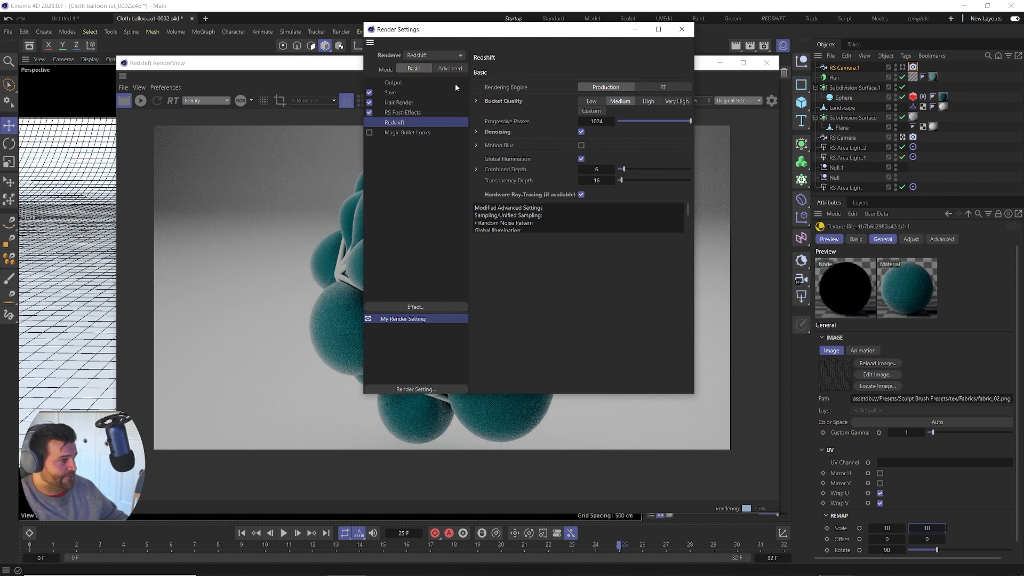
click(449, 69)
click(603, 71)
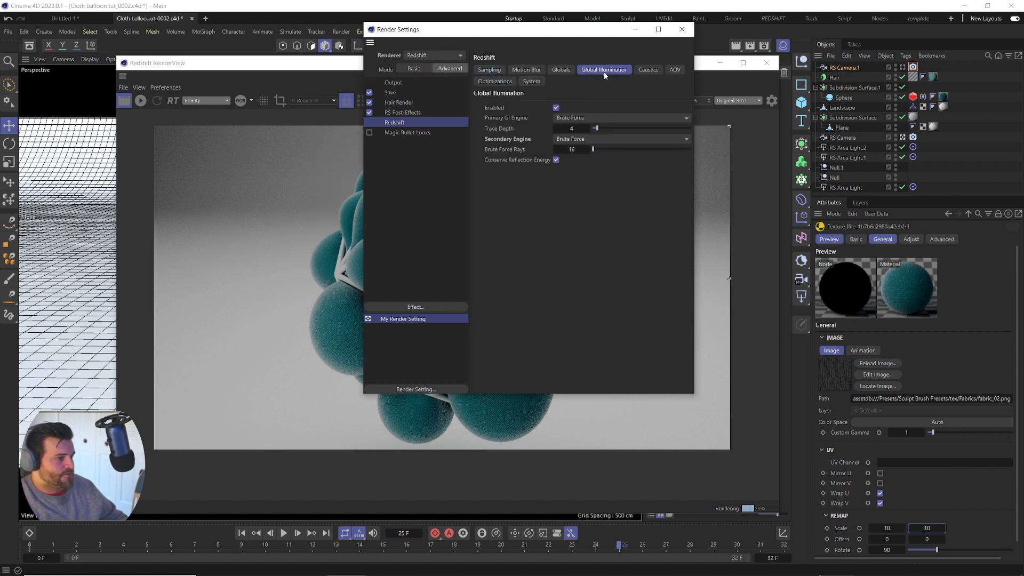
click(413, 69)
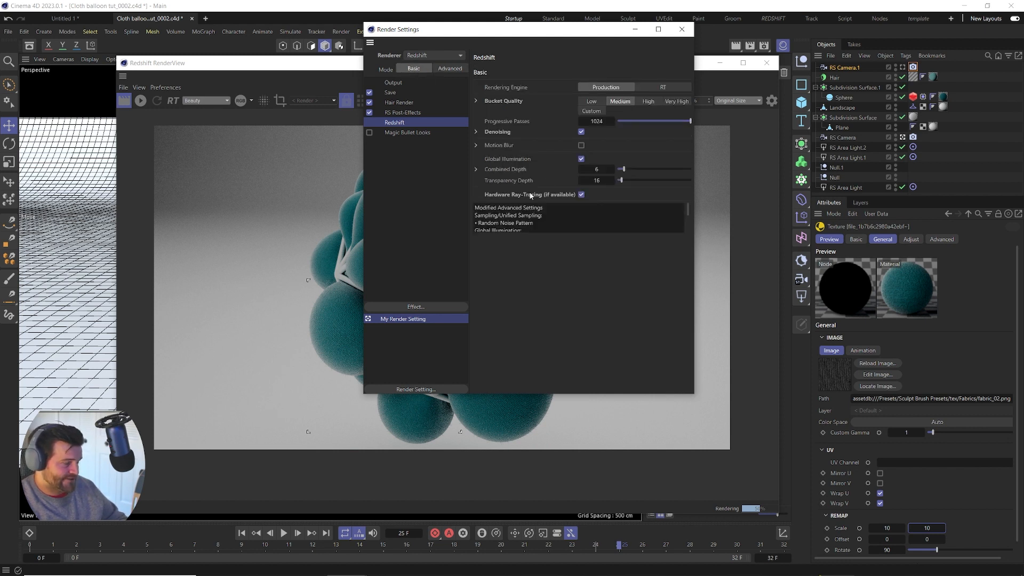
click(681, 29)
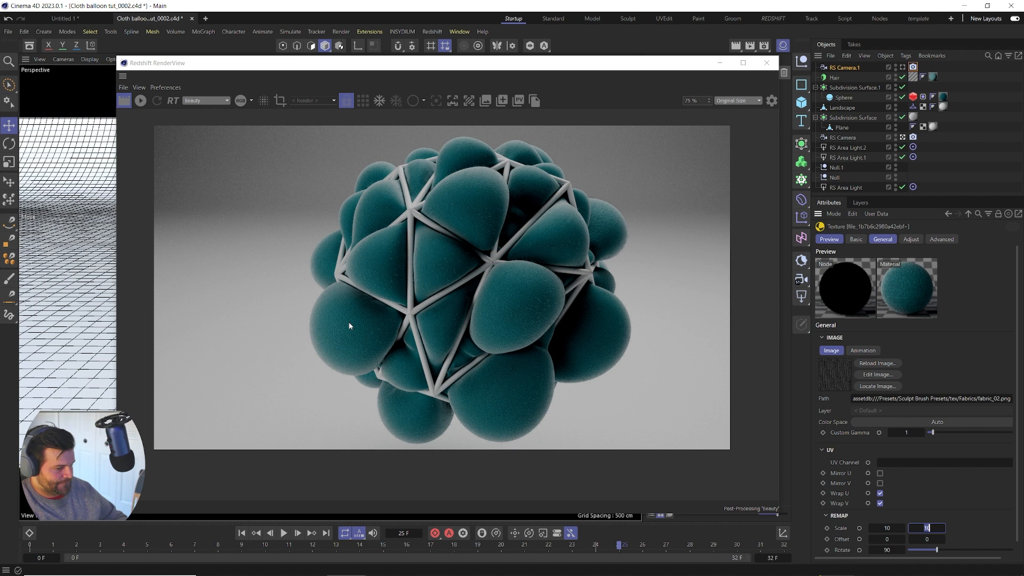
Step: Examine the fabric weave and hair detail across the balloon in the final bucket render
scroll(503, 294, up, 5)
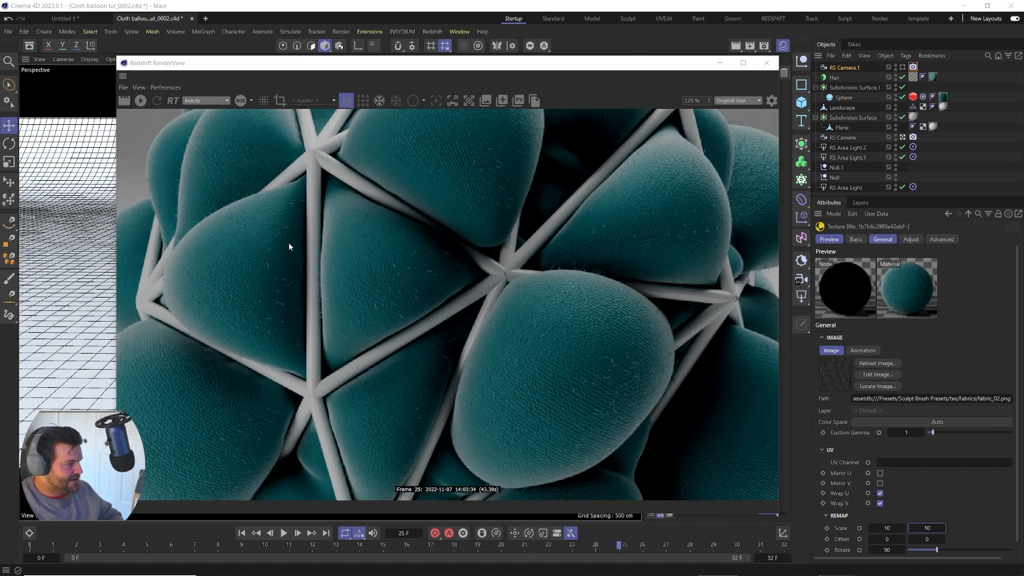
scroll(590, 341, down, 5)
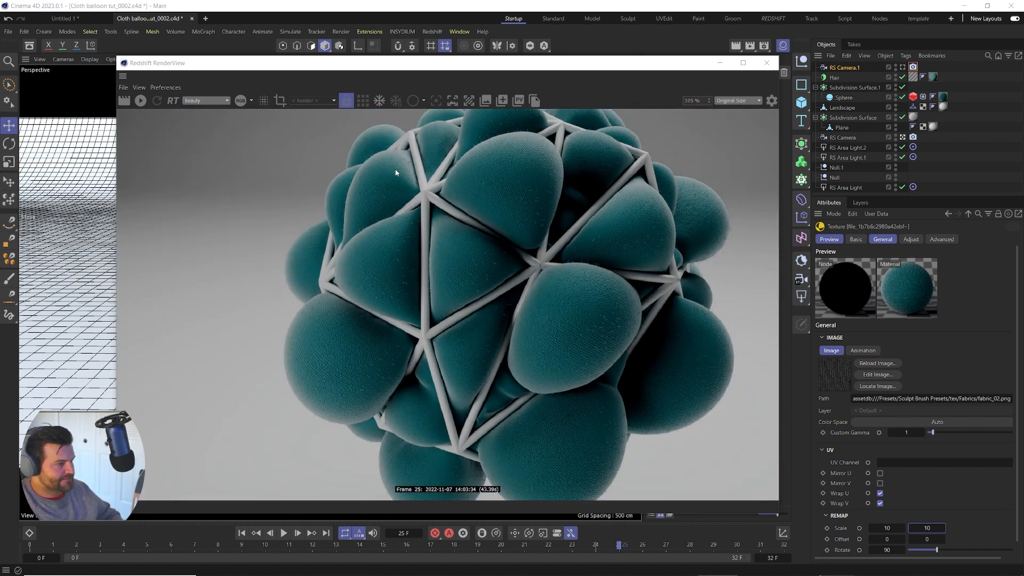
scroll(353, 199, up, 7)
scroll(349, 185, down, 8)
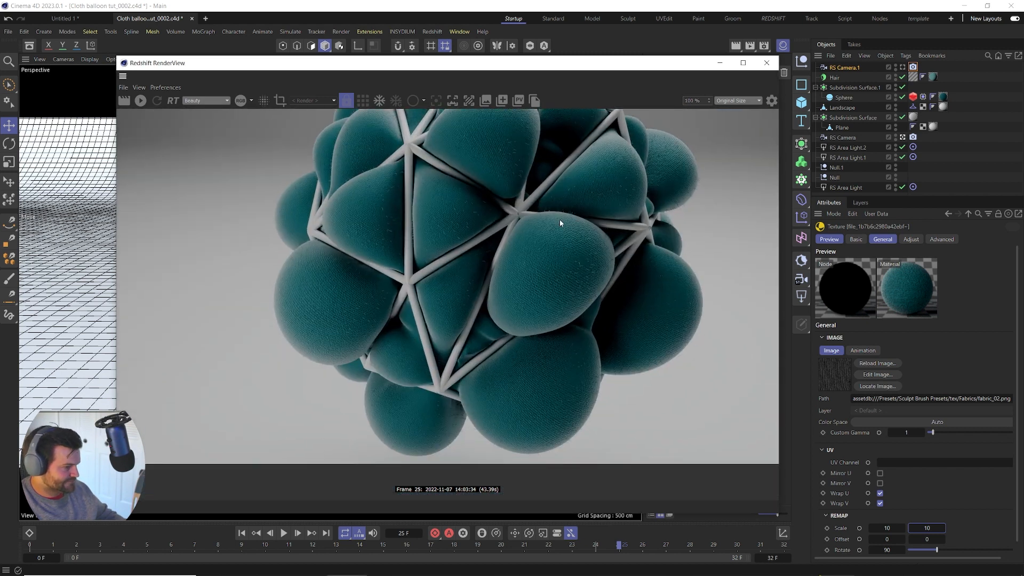
drag(559, 223, 496, 248)
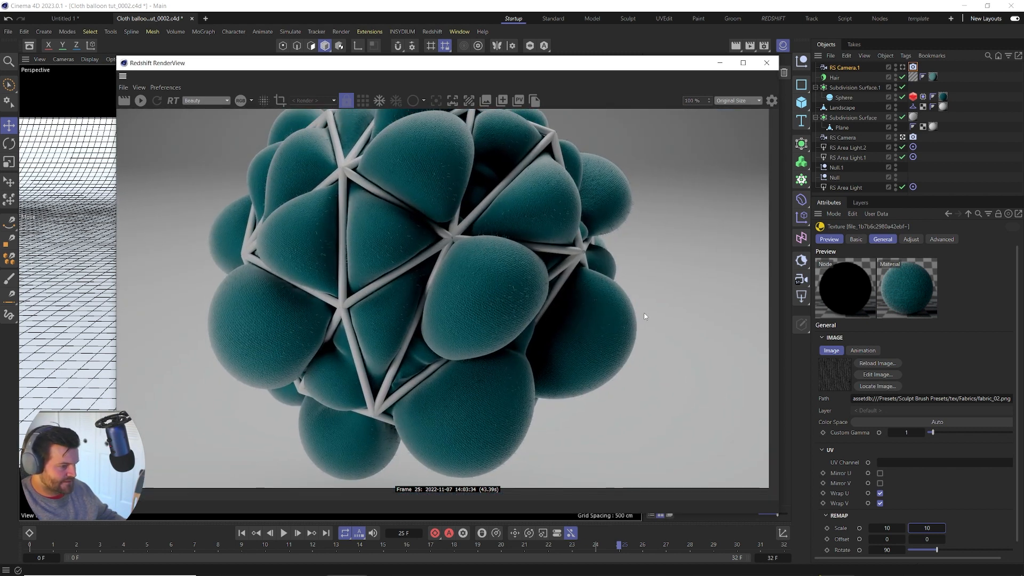
scroll(625, 193, up, 1)
scroll(623, 187, down, 4)
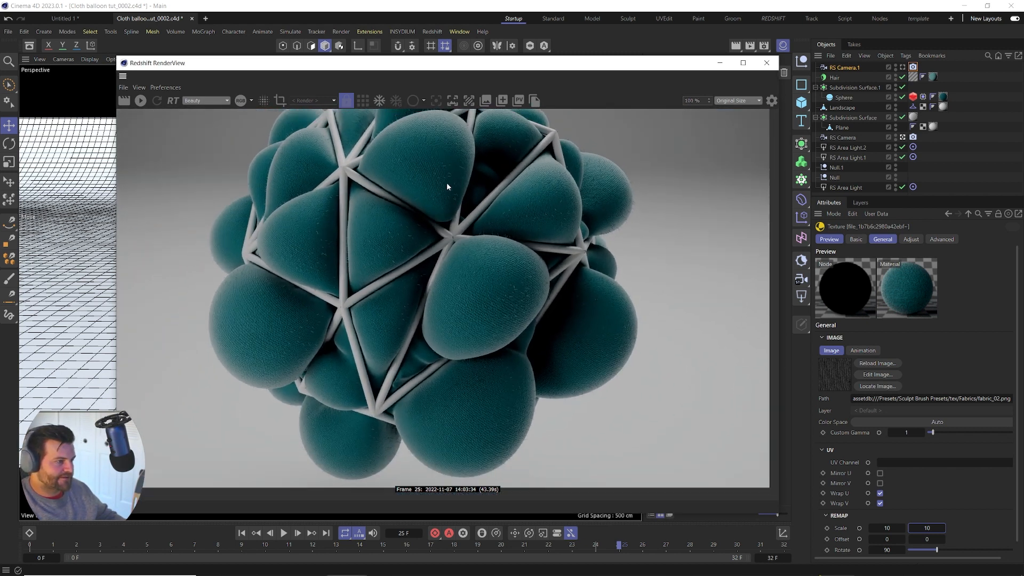
drag(447, 181, 466, 238)
drag(454, 290, 450, 280)
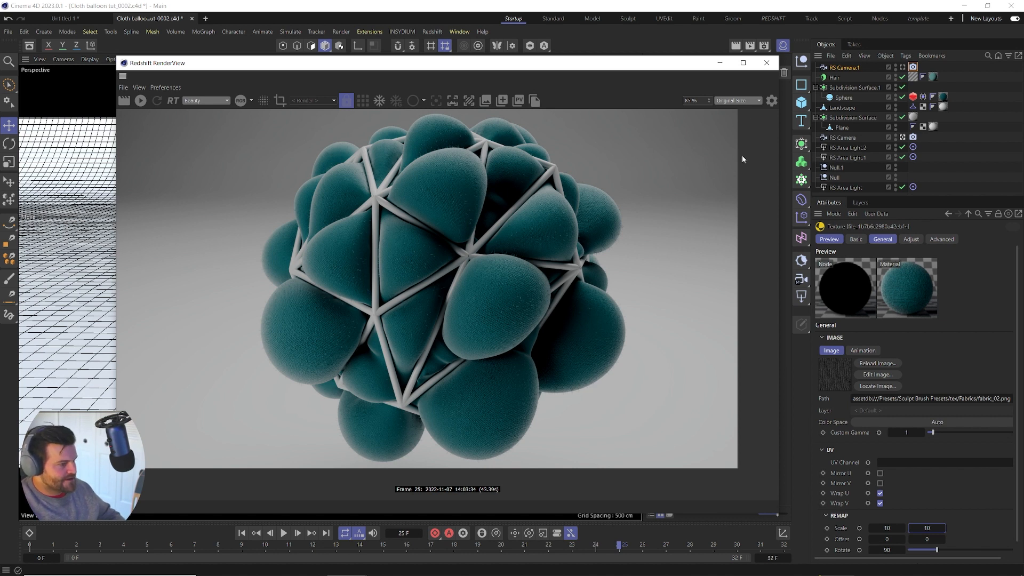
click(766, 62)
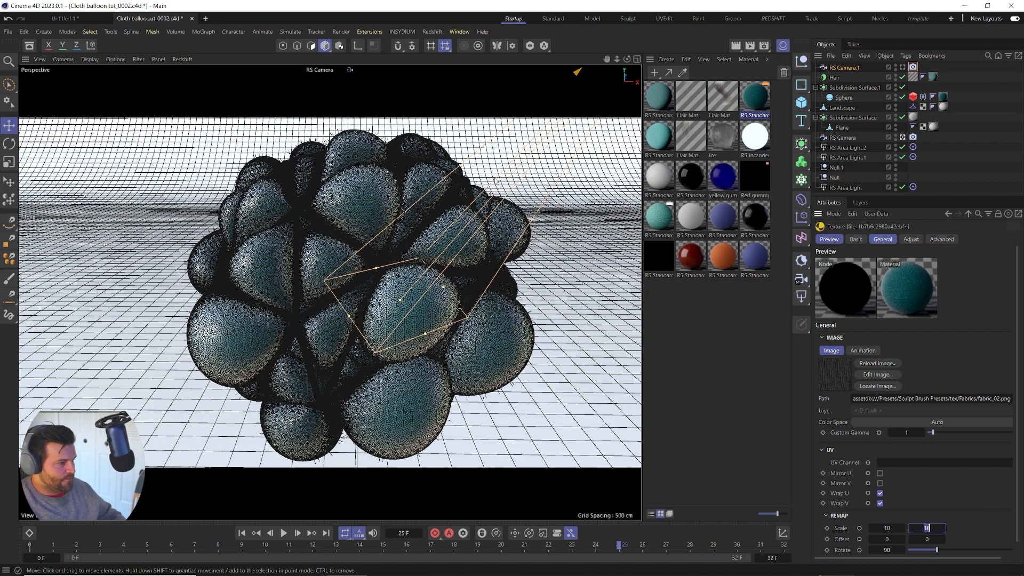
Step: Review the placement and intensity of the area lights around the balloon in the four-view layout
middle_click(434, 241)
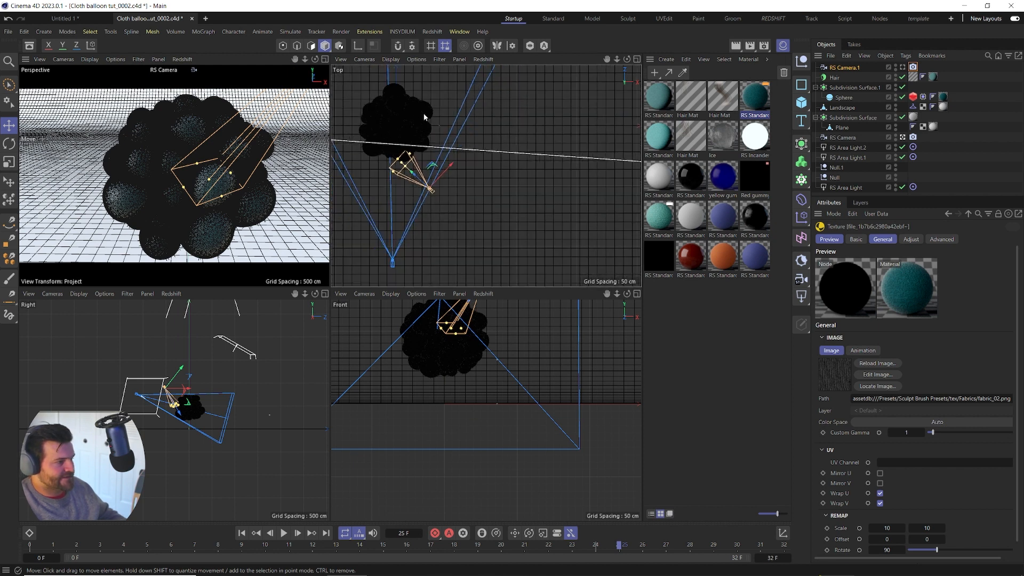
scroll(498, 186, down, 10)
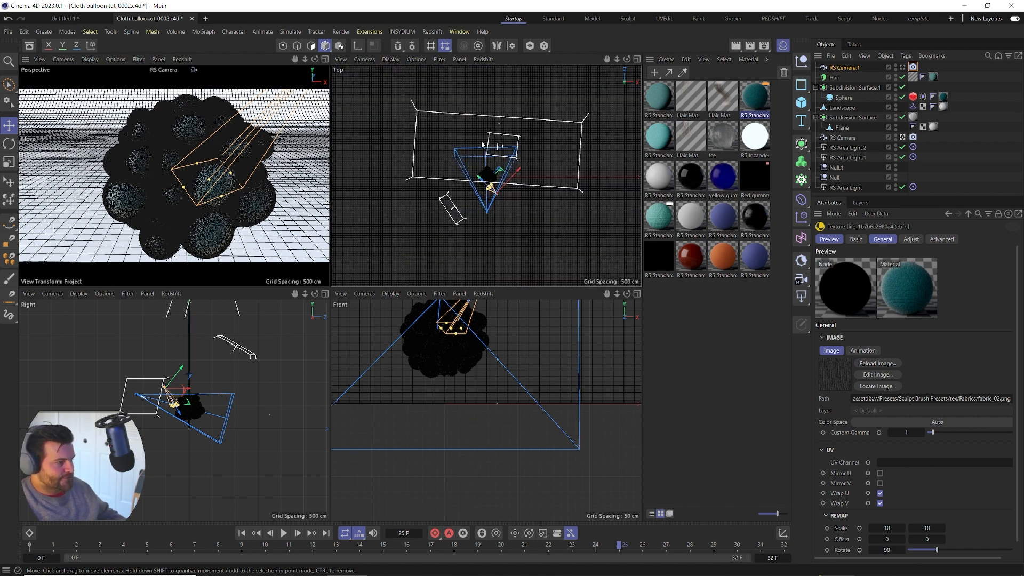
scroll(482, 144, down, 3)
click(479, 136)
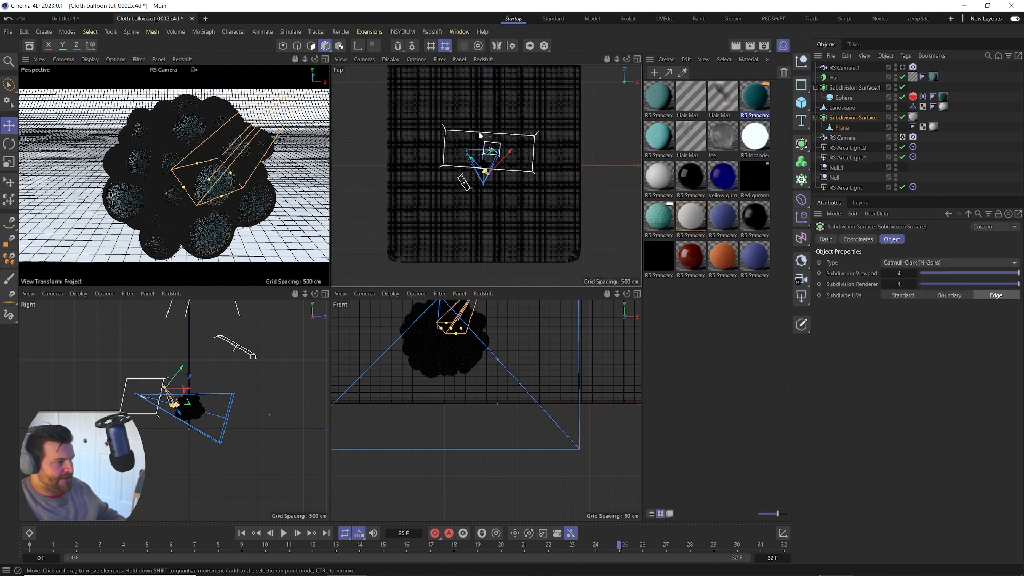
click(837, 157)
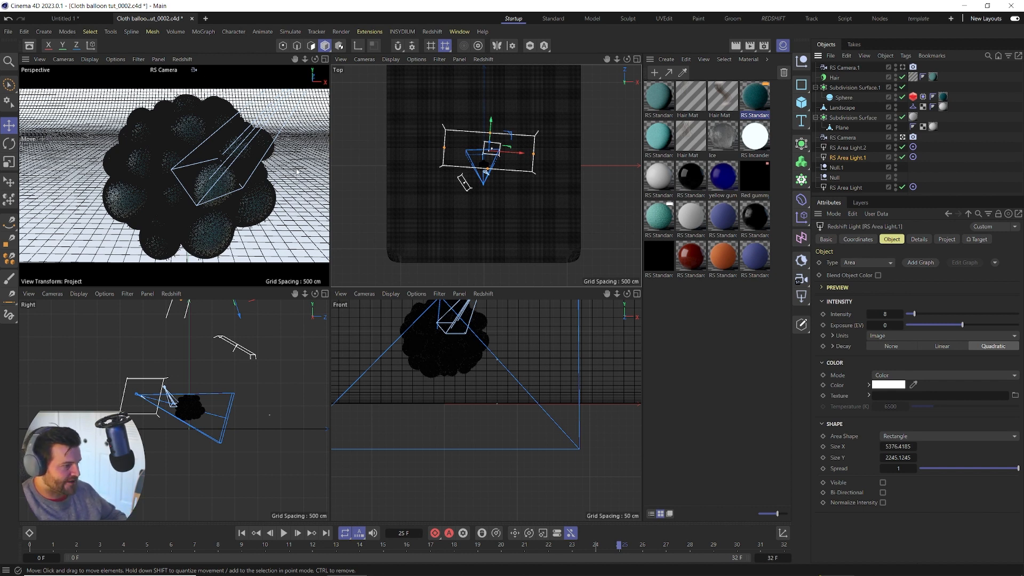
scroll(526, 160, up, 6)
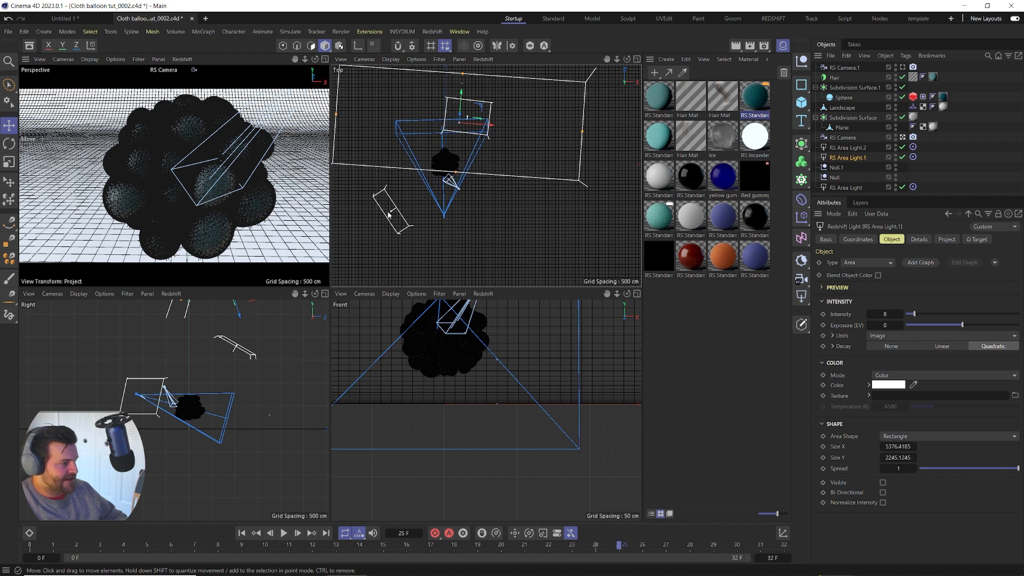
click(392, 214)
click(392, 214)
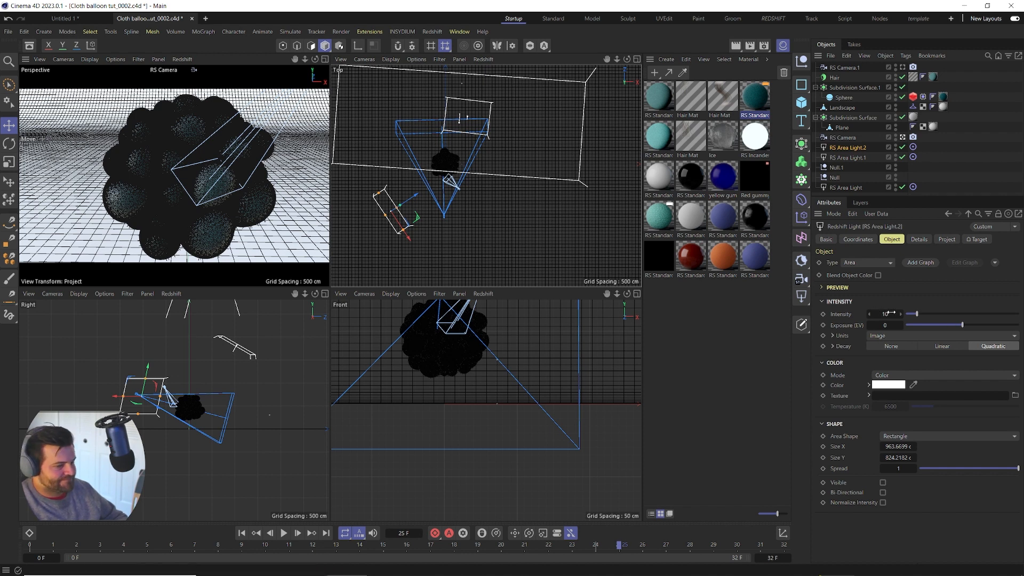
click(489, 107)
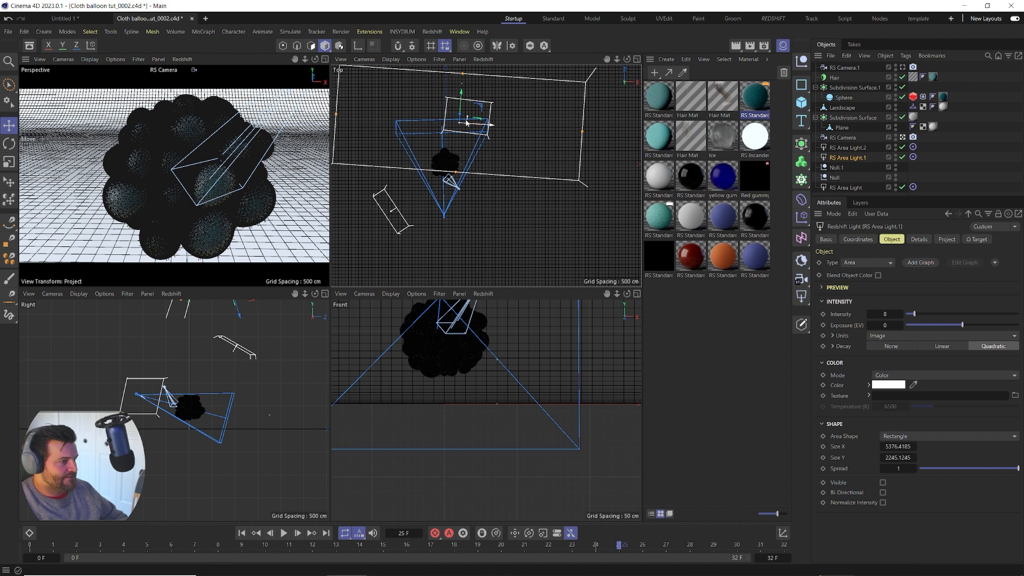
click(466, 142)
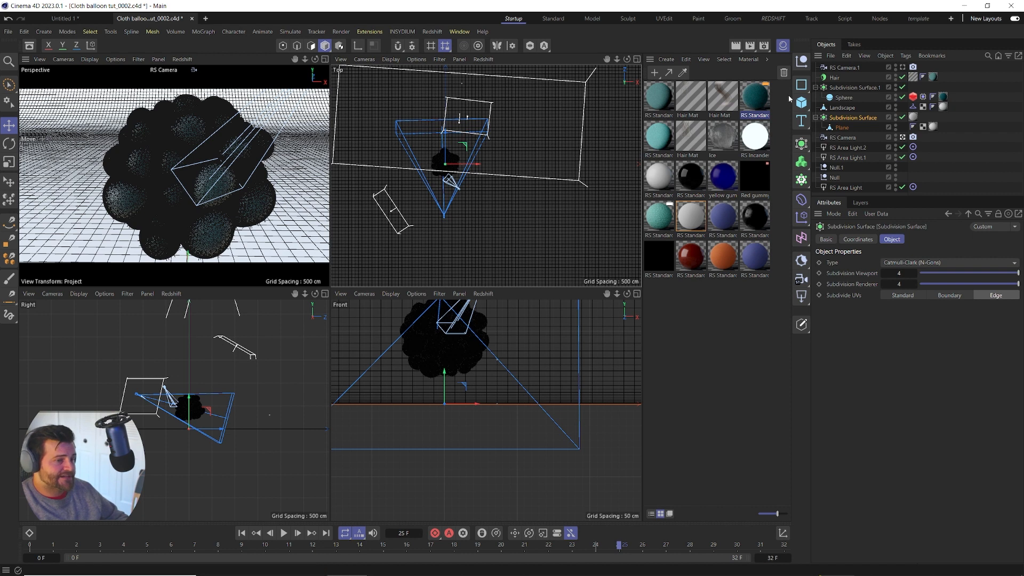
click(850, 148)
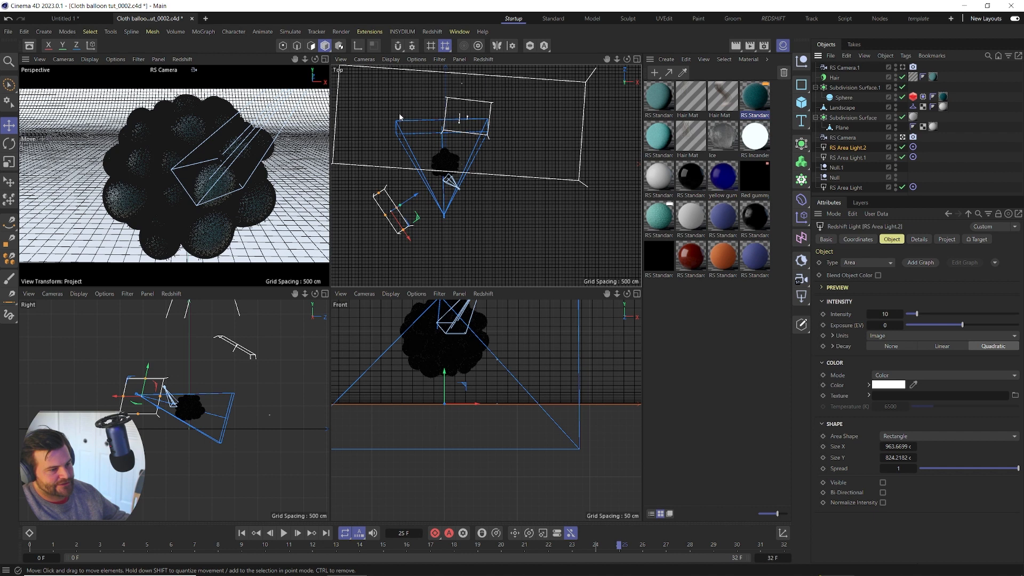
Step: Create a new Redshift Standard material, apply it to the Sphere and disable the Hair object
click(666, 59)
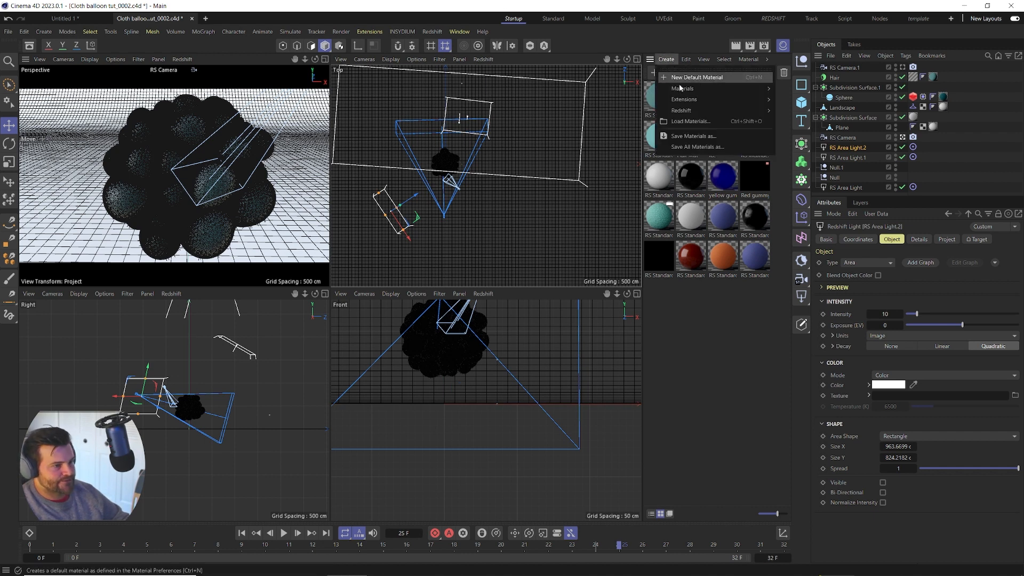
mouse_move(684, 111)
click(821, 115)
drag(651, 101, 943, 96)
click(903, 77)
Step: Render the perspective view in Redshift RenderView and open the new material in the Node Editor beside it
middle_click(200, 161)
click(432, 32)
click(454, 111)
drag(642, 107, 302, 48)
drag(685, 37, 431, 57)
double_click(658, 96)
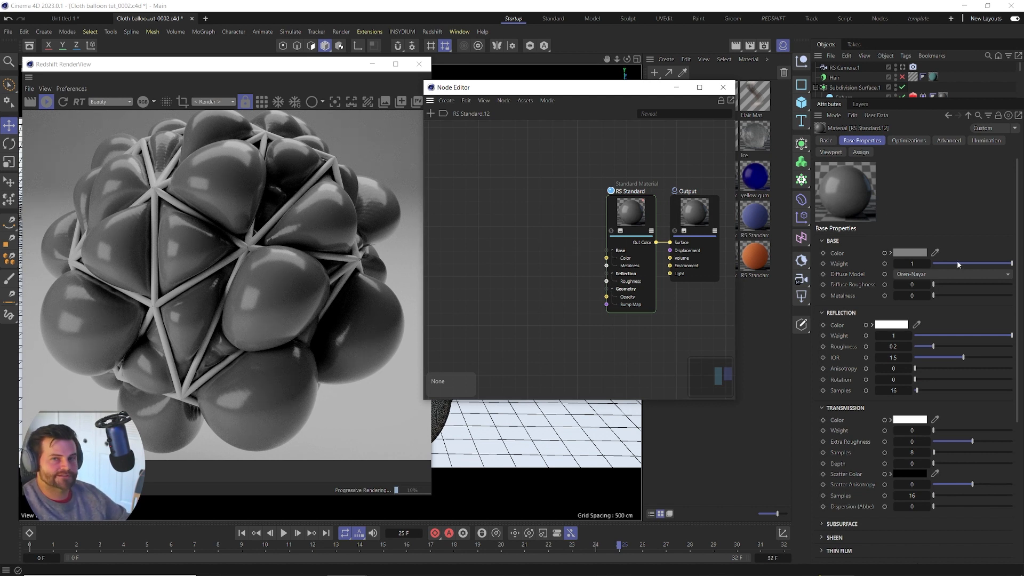
Step: Set the new material's base weight to 0 and its transmission weight to 1
drag(967, 263, 809, 242)
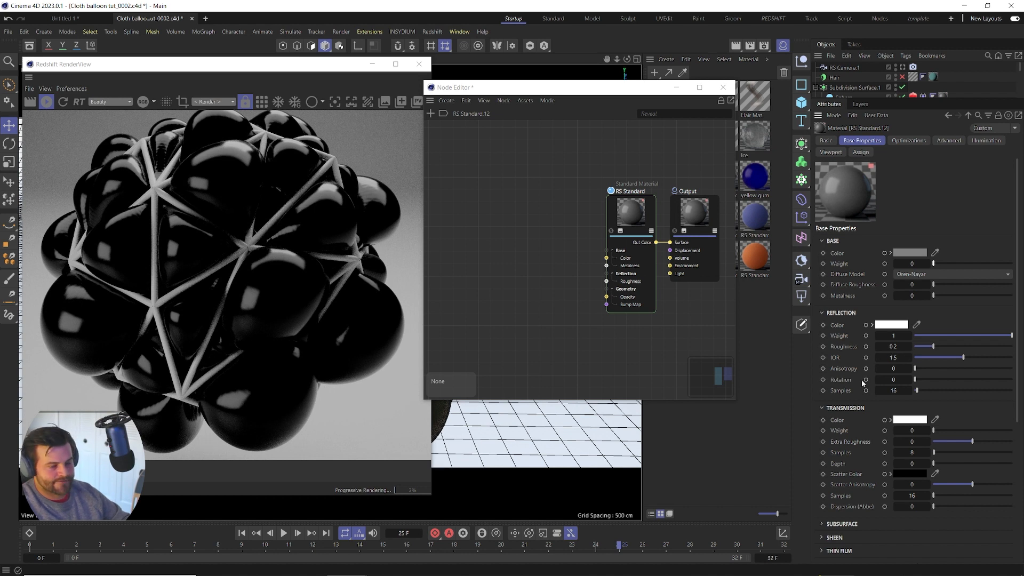
drag(935, 429, 1012, 430)
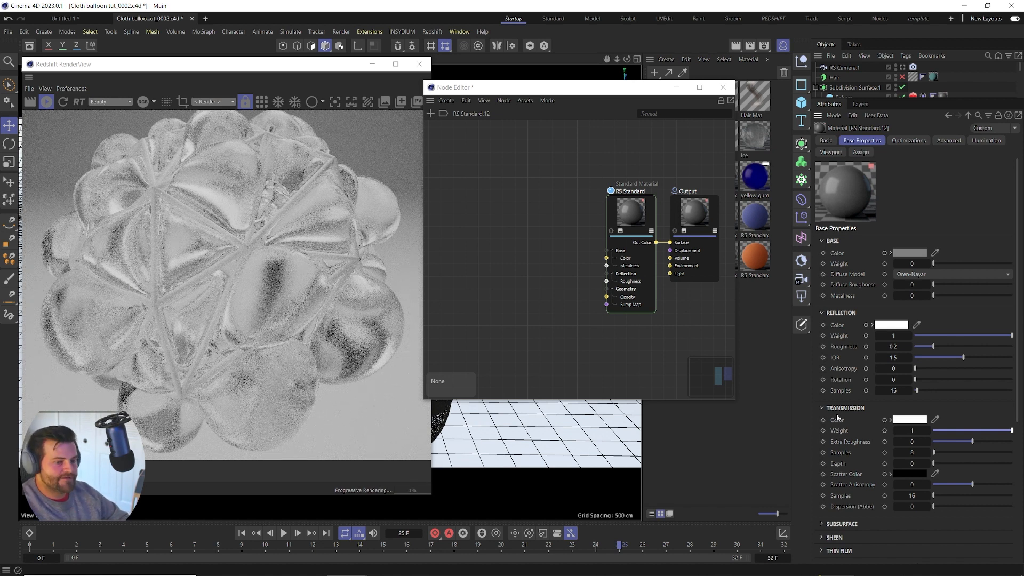
Step: Set the material's transmission color to purple with RGB 158, 0, 255
click(911, 419)
click(911, 419)
click(910, 419)
drag(906, 434, 710, 106)
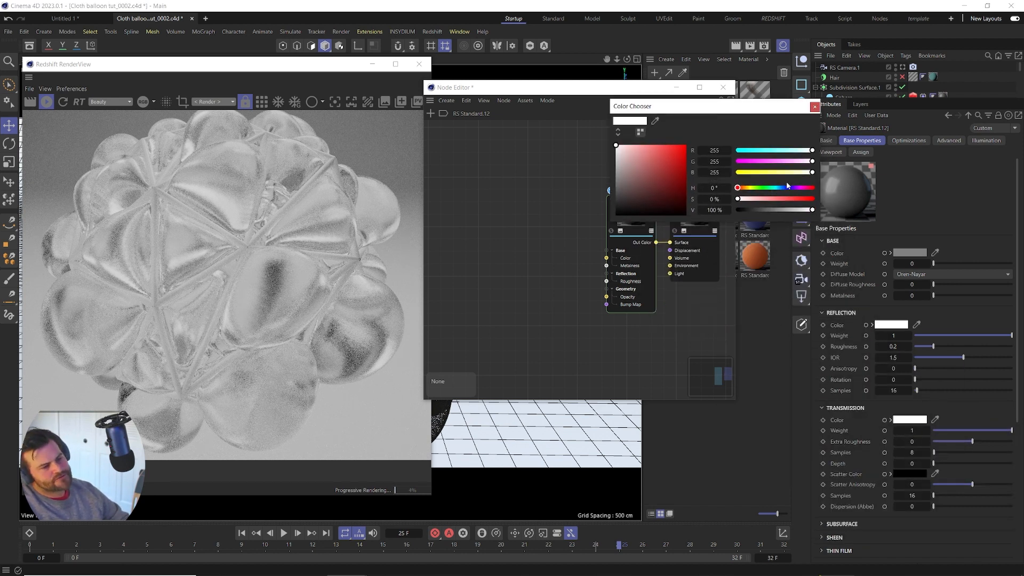
drag(776, 162, 734, 161)
drag(812, 150, 784, 150)
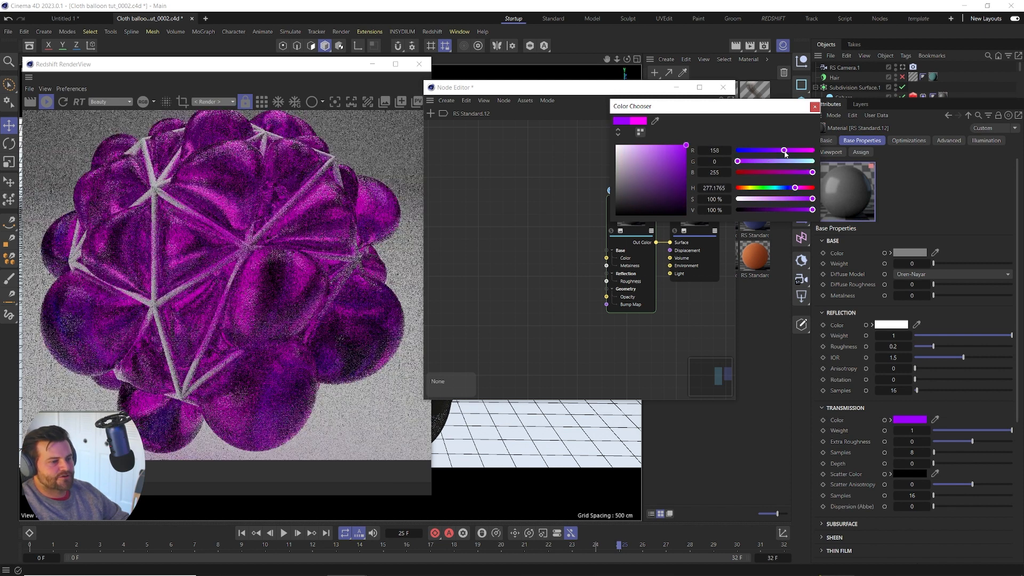
click(815, 108)
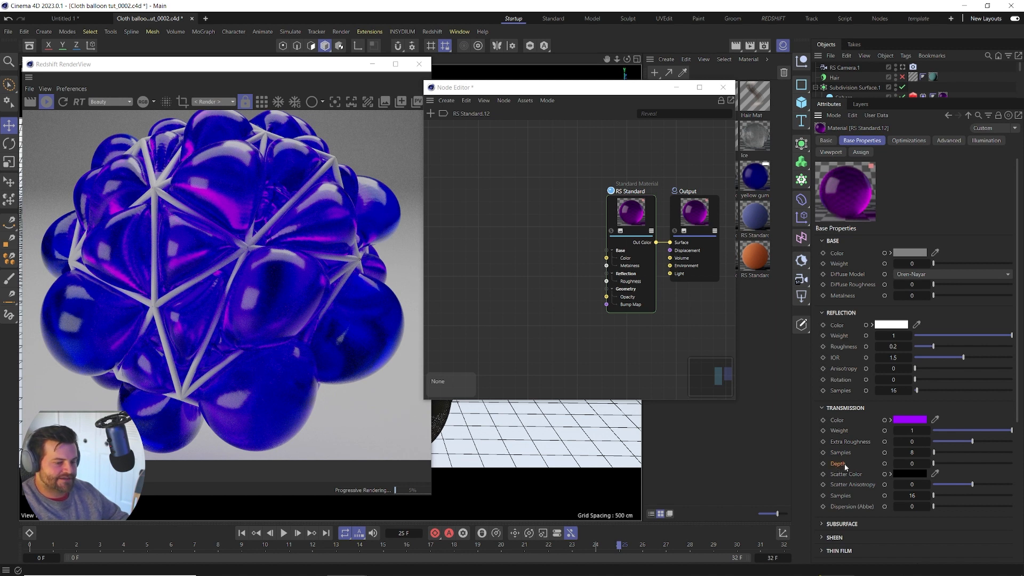
Step: Set the transmission scatter color to pure cyan with RGB 0, 255, 255
click(904, 472)
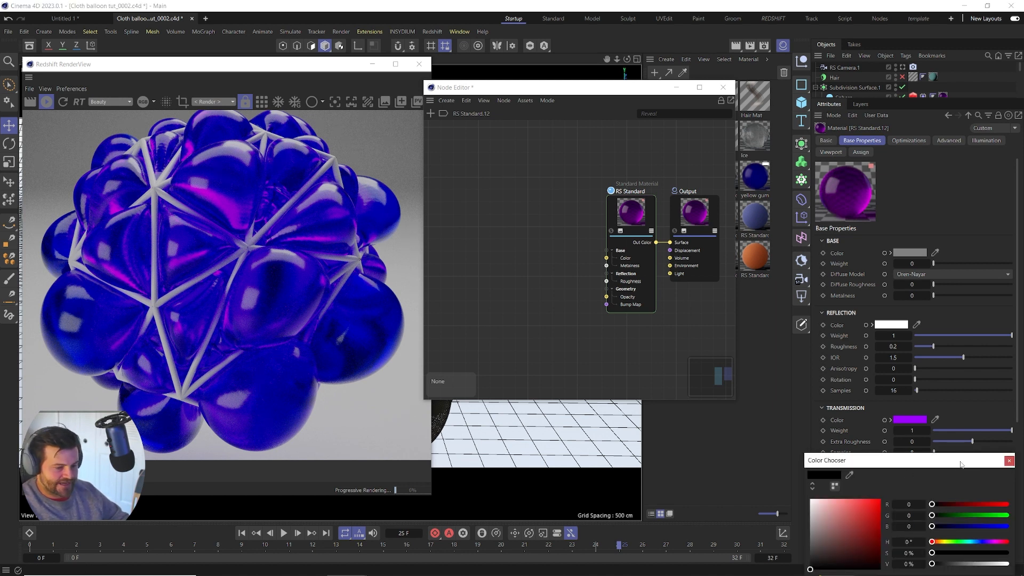
drag(959, 463, 748, 238)
drag(764, 315, 801, 293)
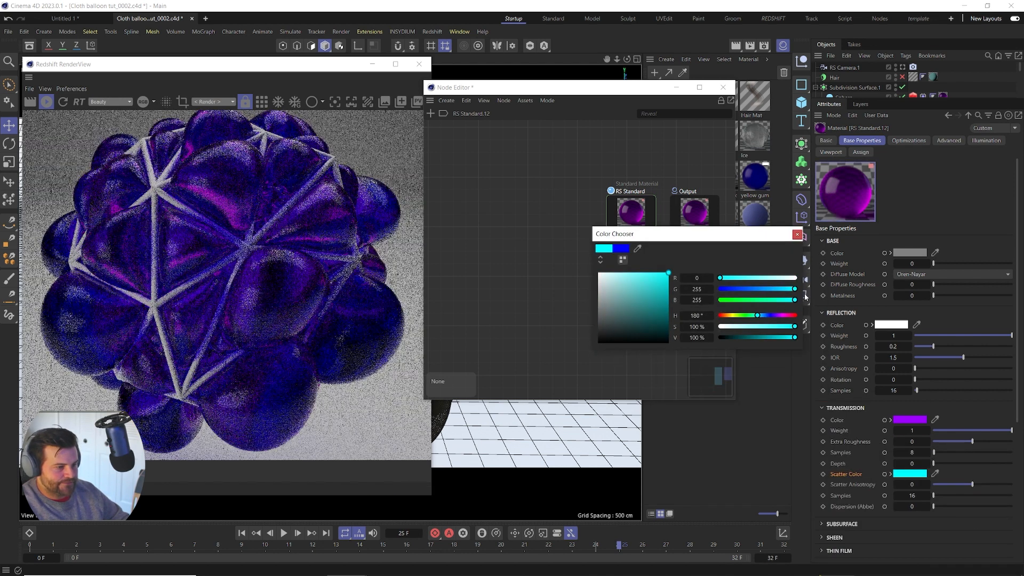
click(797, 234)
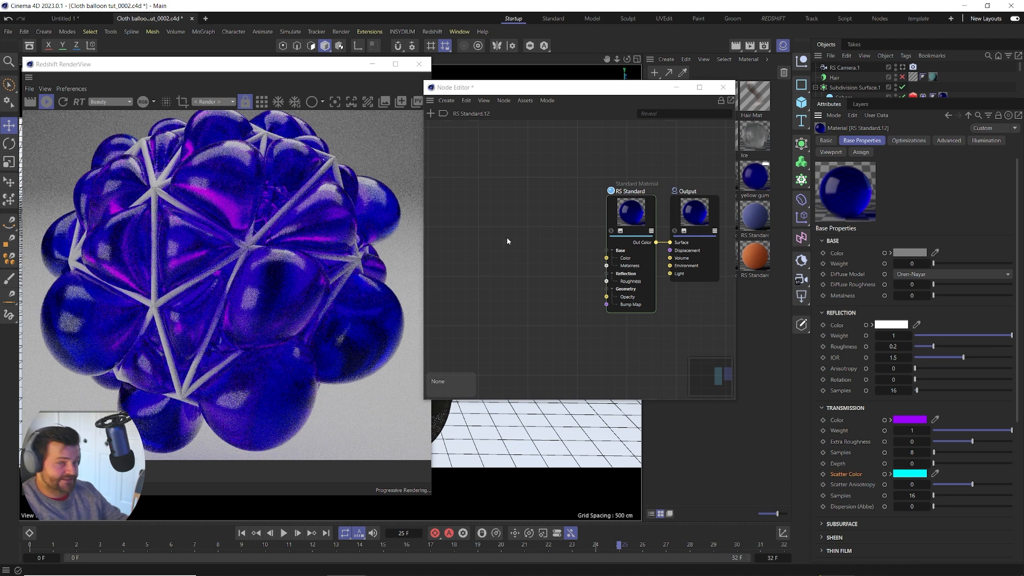
Step: Try transmission depth values of 1, about 9.09 and 40 on the balloon material
double_click(911, 463)
text(1)
key(Return)
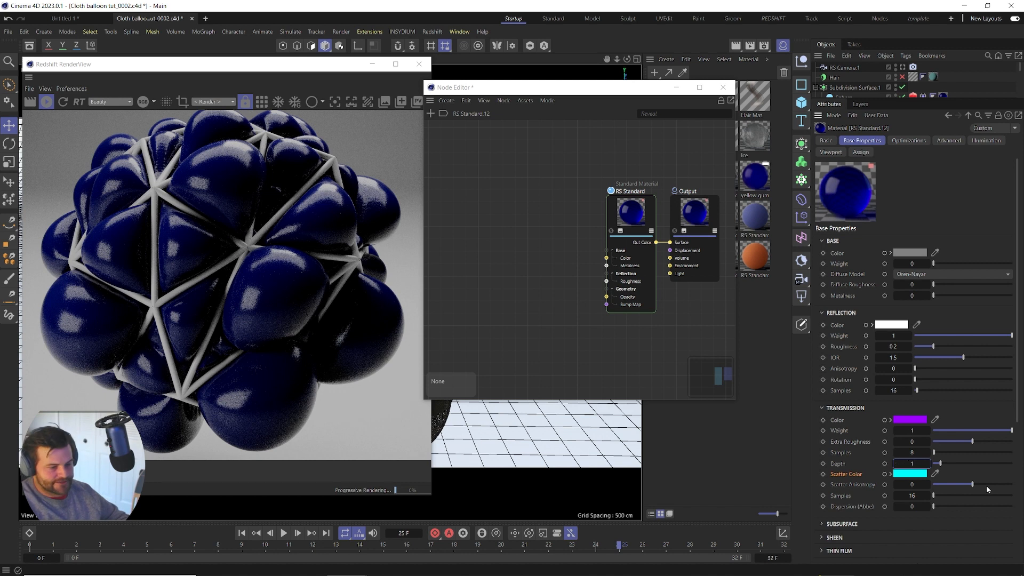
drag(947, 465, 1005, 463)
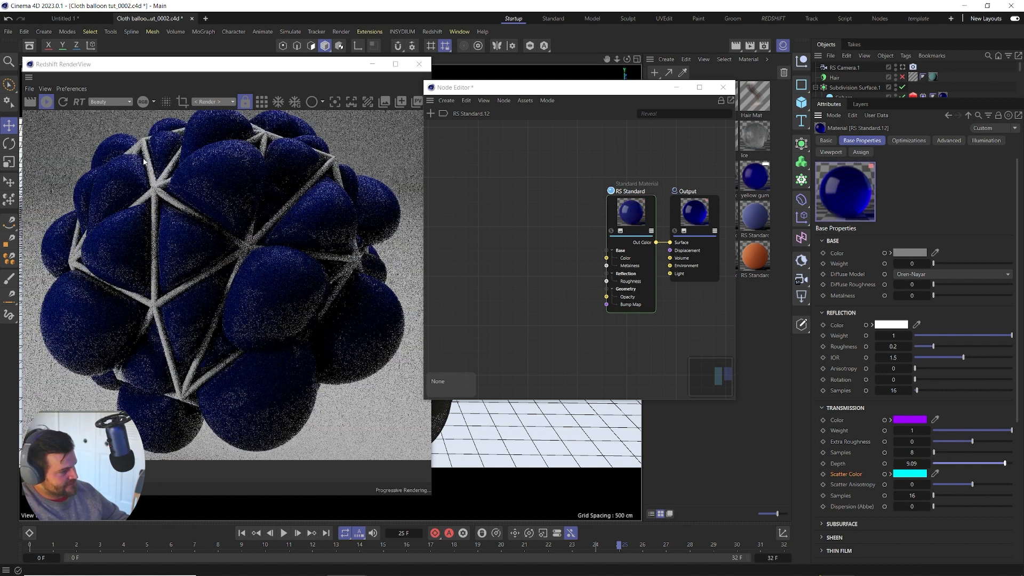
double_click(911, 463)
text(40)
key(Return)
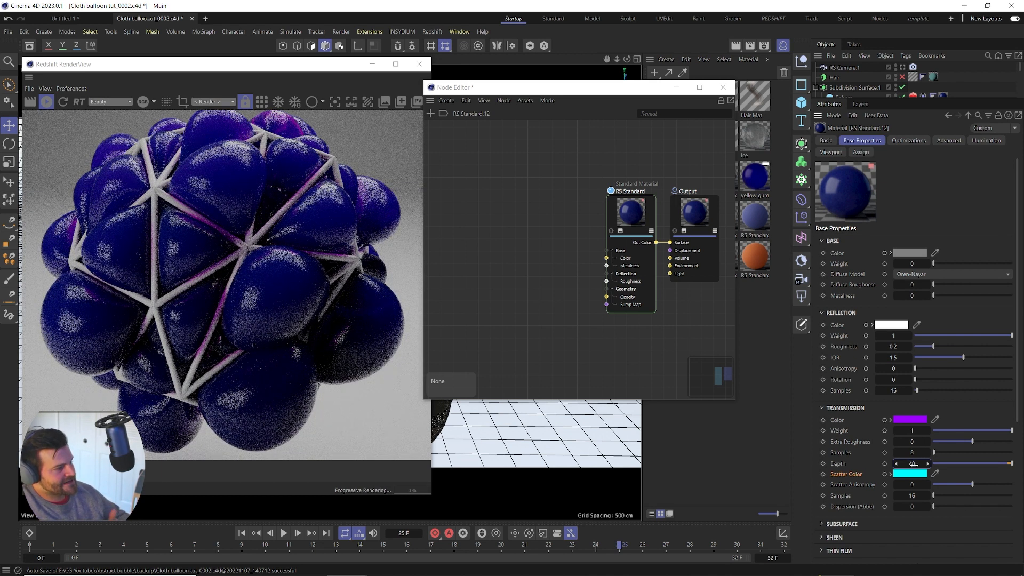
Step: Set the material's transmission depth to 120
key(Return)
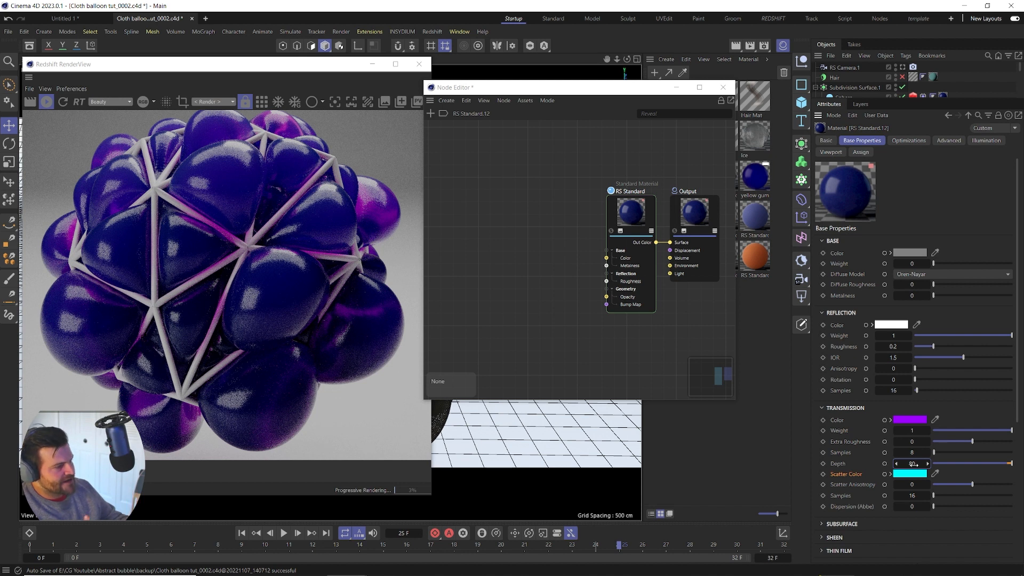
text(120)
key(Return)
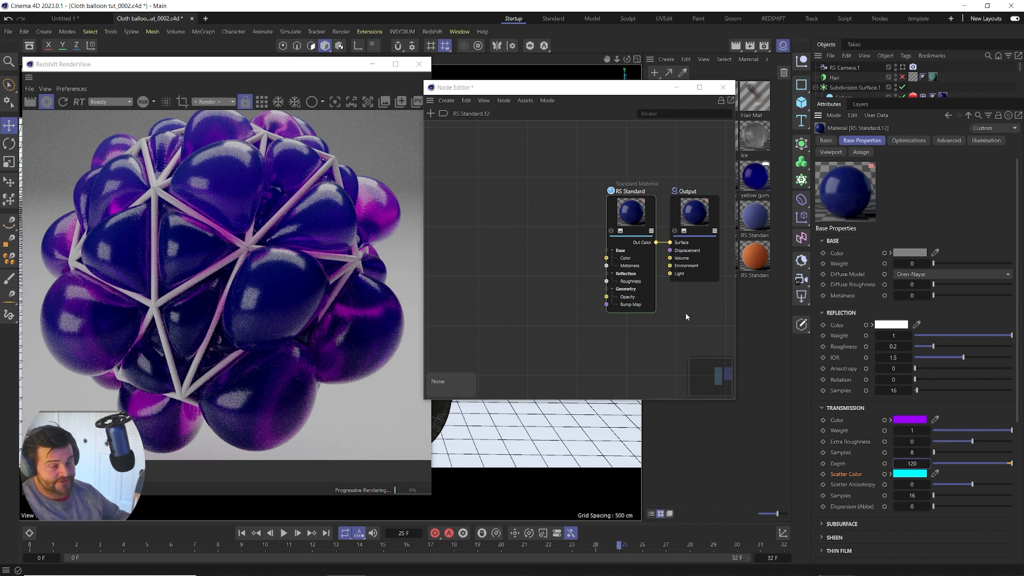
Step: Lighten the purple transmission color to about RGB 200, 111, 255
click(910, 420)
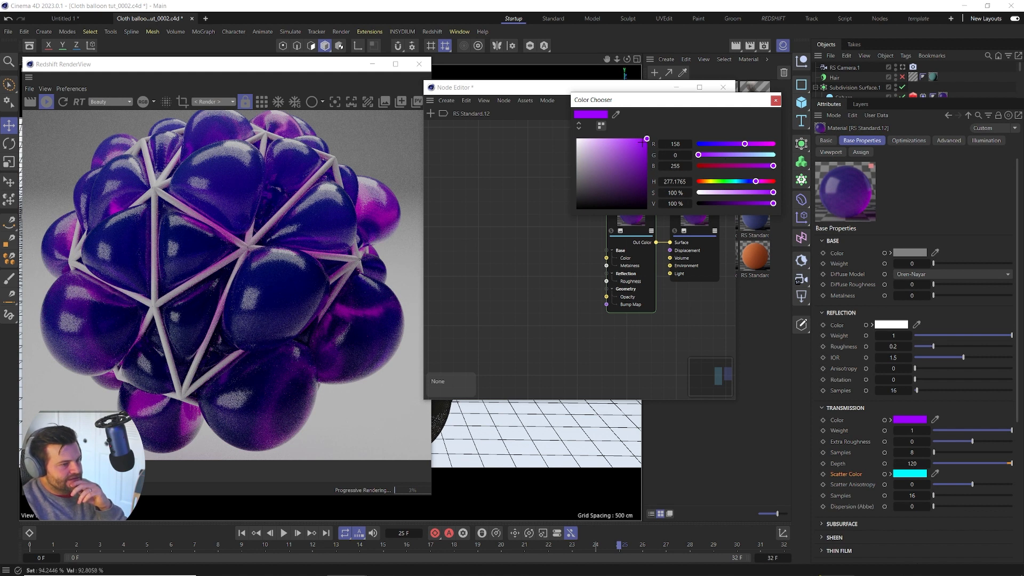
click(618, 139)
mouse_move(618, 139)
mouse_down()
mouse_move(604, 139)
mouse_move(616, 139)
mouse_up()
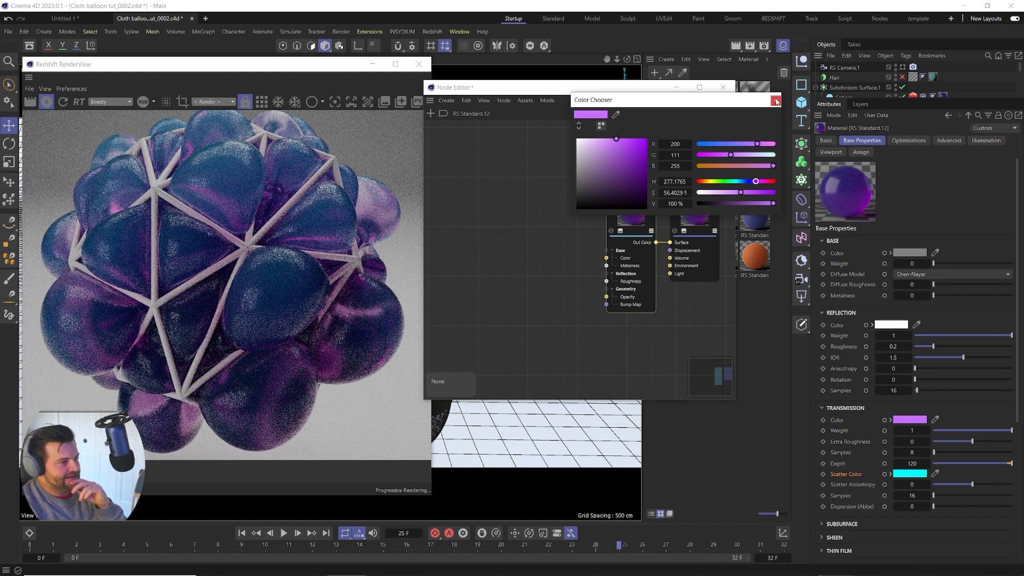
click(775, 101)
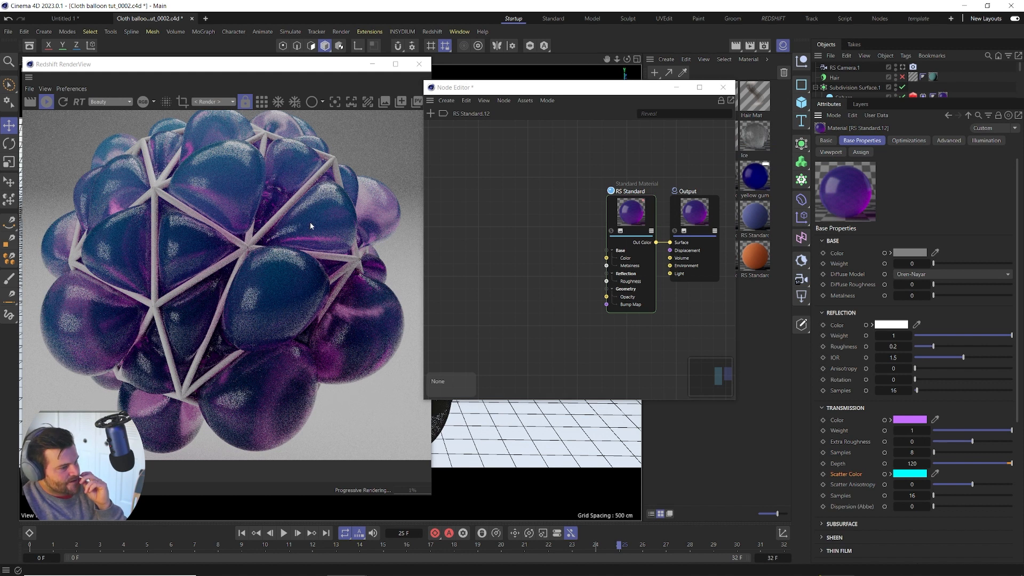
Step: Try paler cyan scatter colors with red values of 81 and 167, and restore pure cyan with red at 0
click(910, 473)
drag(1006, 516, 1011, 514)
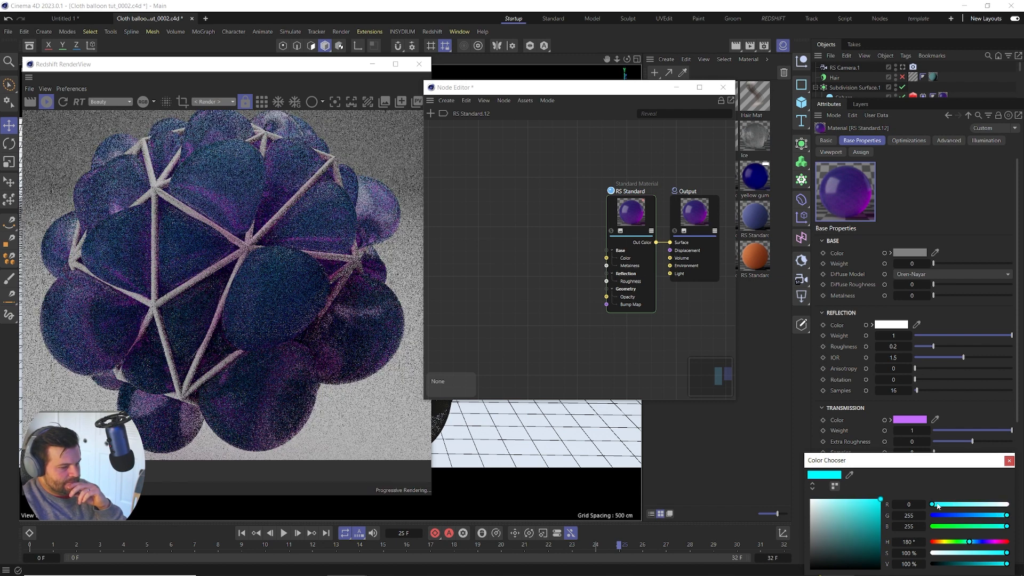
drag(932, 504, 955, 504)
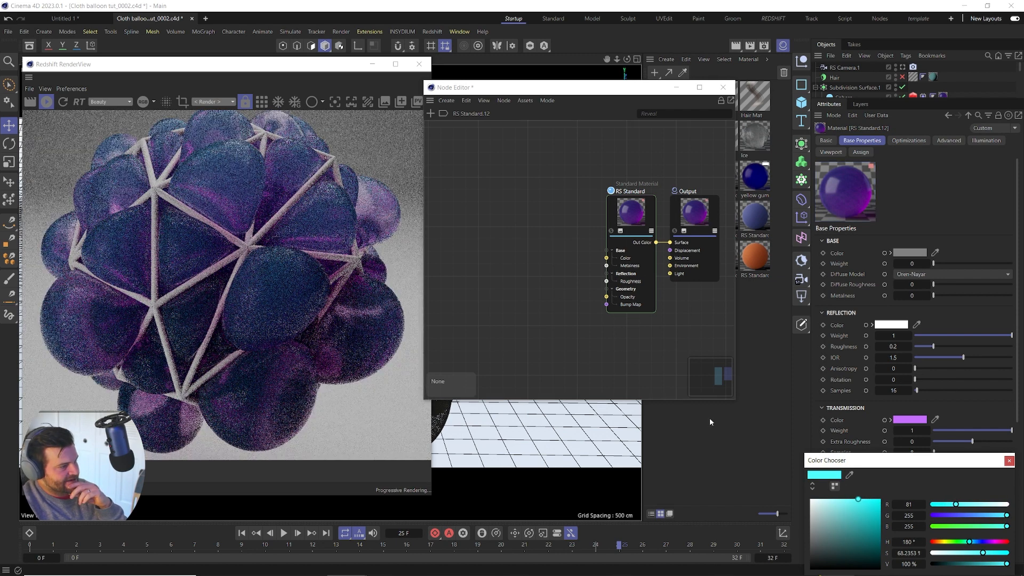
drag(955, 504, 982, 504)
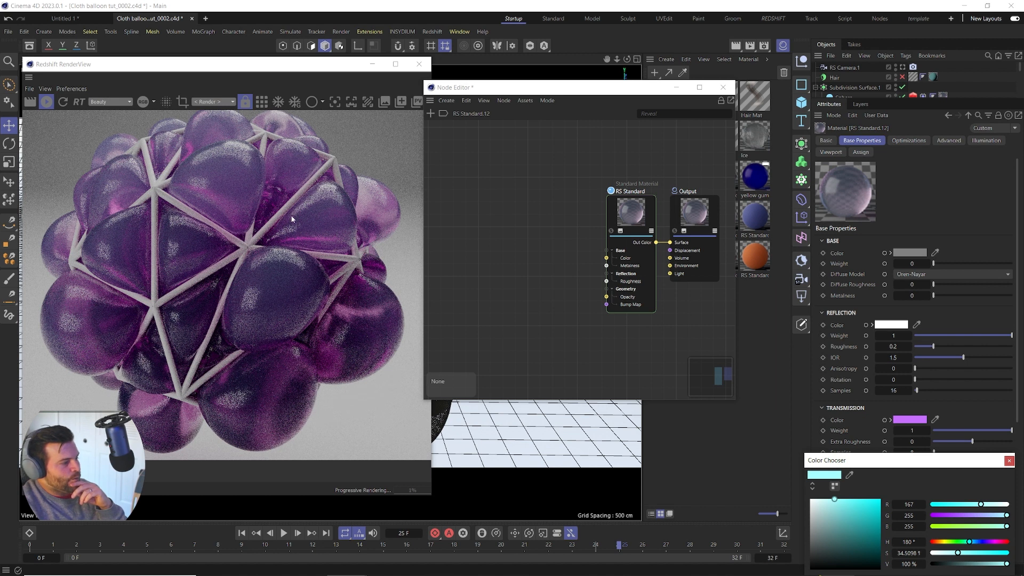
drag(993, 507, 930, 504)
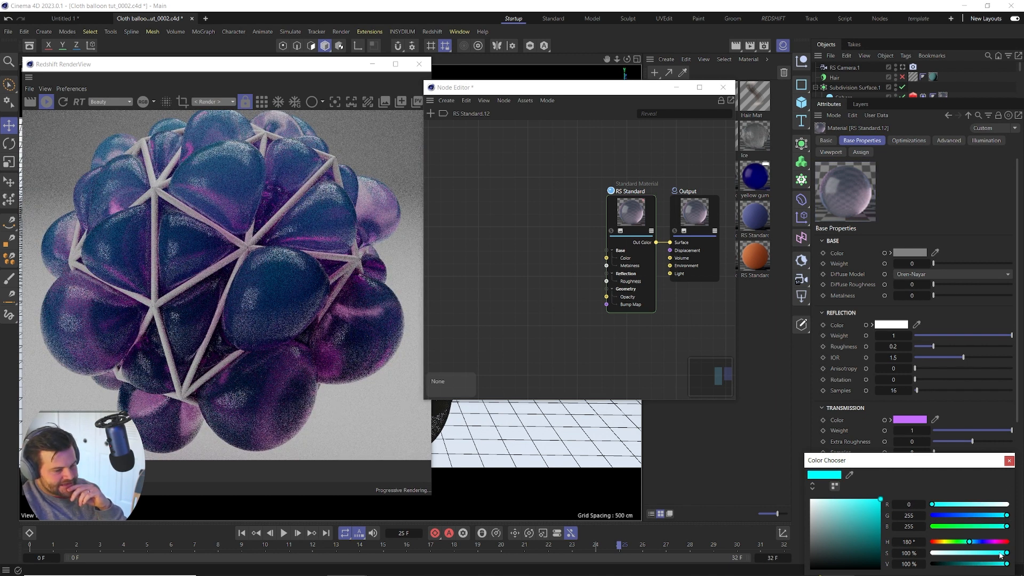
mouse_move(1006, 516)
mouse_down()
mouse_move(949, 518)
mouse_move(1008, 515)
mouse_up()
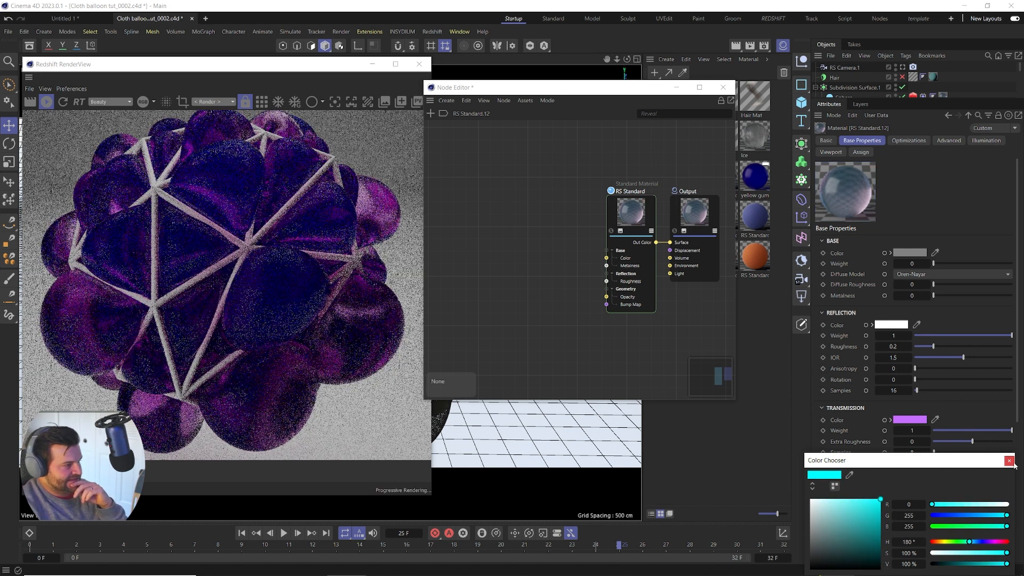
click(1012, 462)
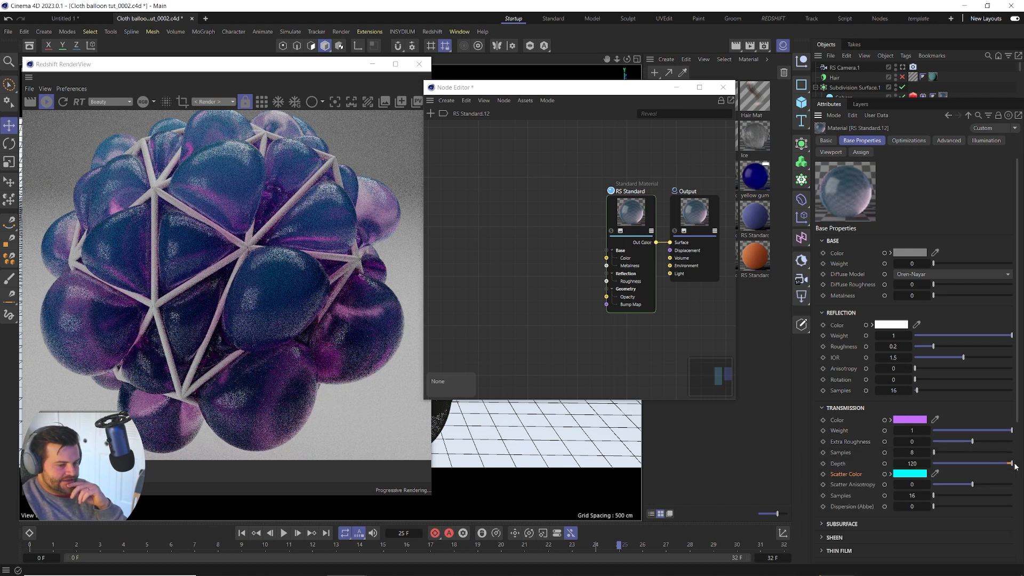
Step: Try a transmission depth of 200 and return it to 120
click(912, 464)
text(2)
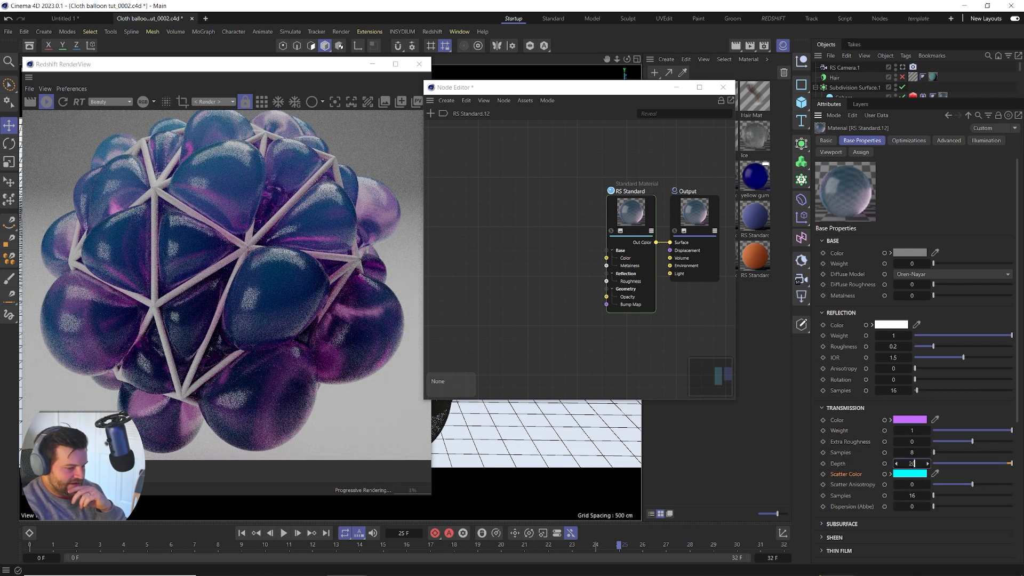
text(00)
key(Return)
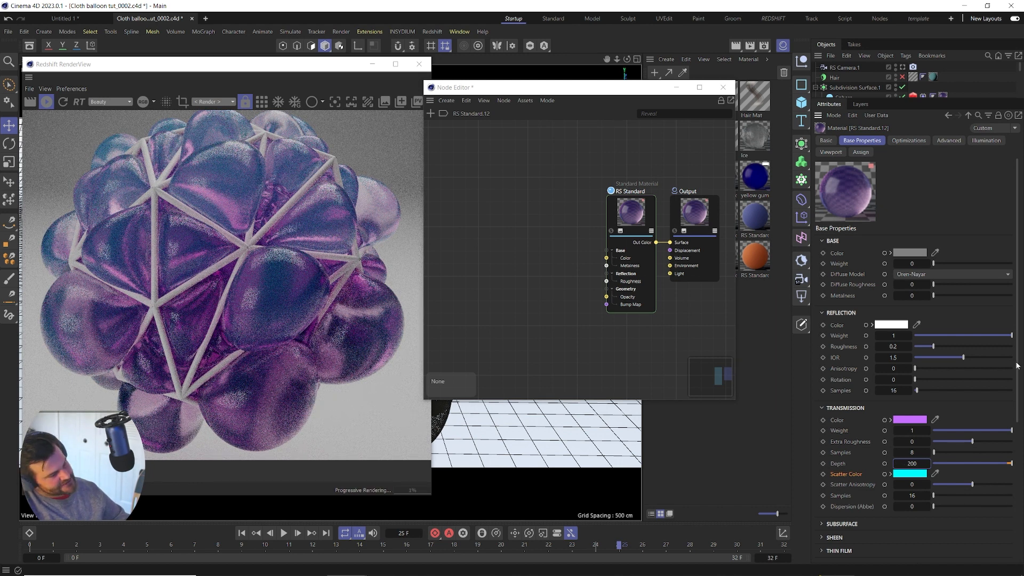
double_click(912, 463)
text(120)
key(Return)
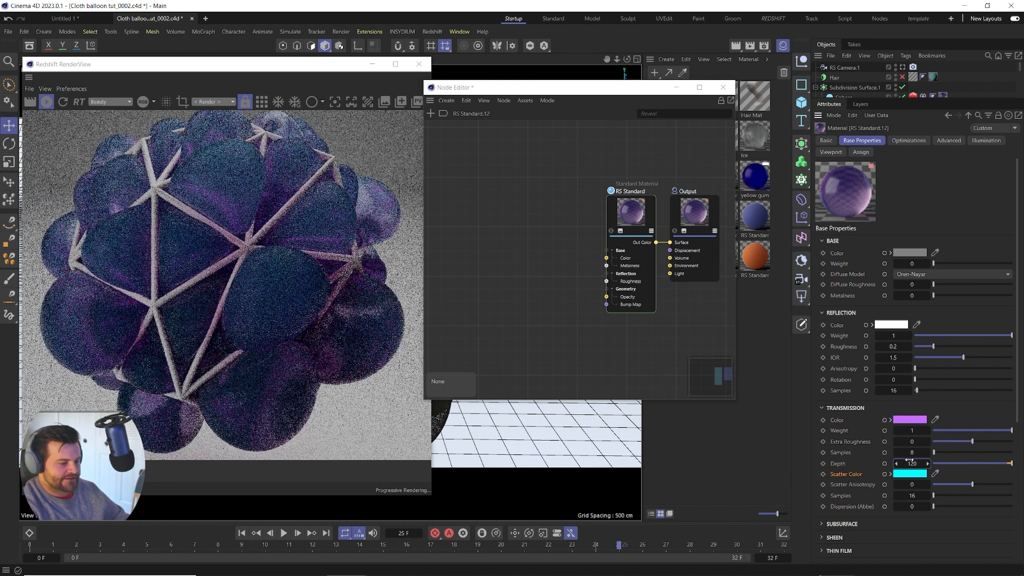
Step: Fine-tune the purple transmission color to about RGB 203, 117, 255 at 54% saturation
click(910, 419)
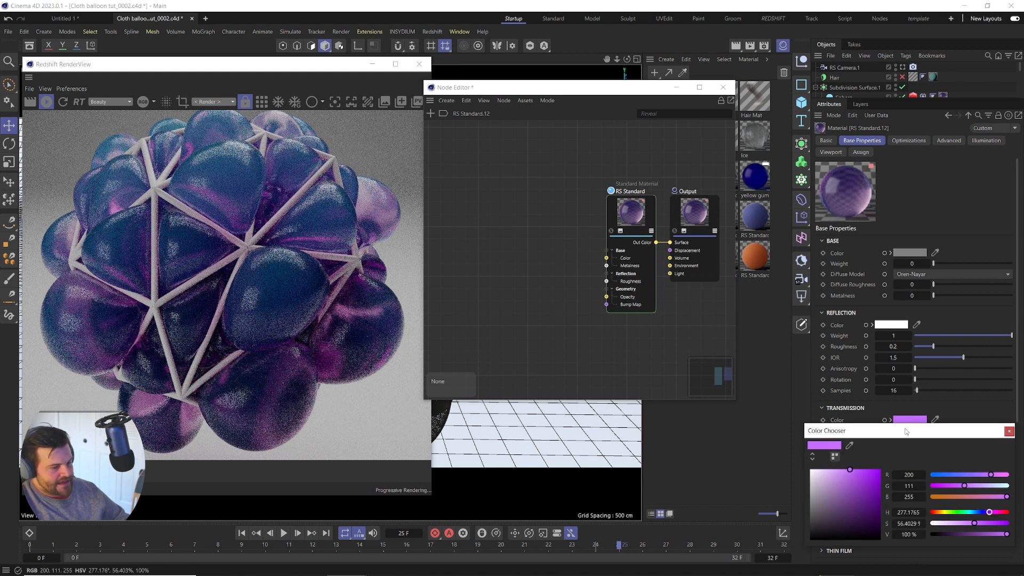
click(843, 469)
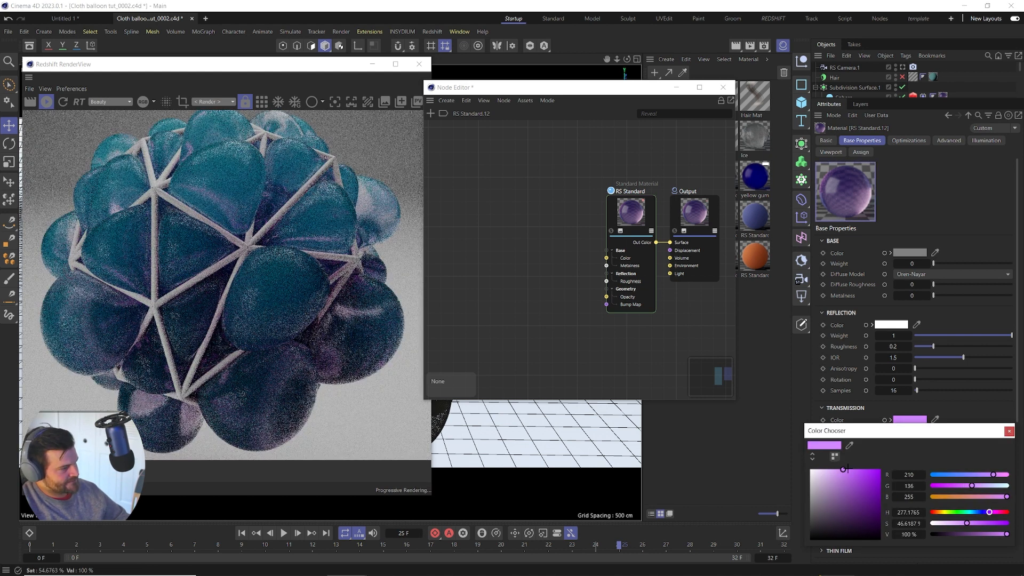
click(848, 468)
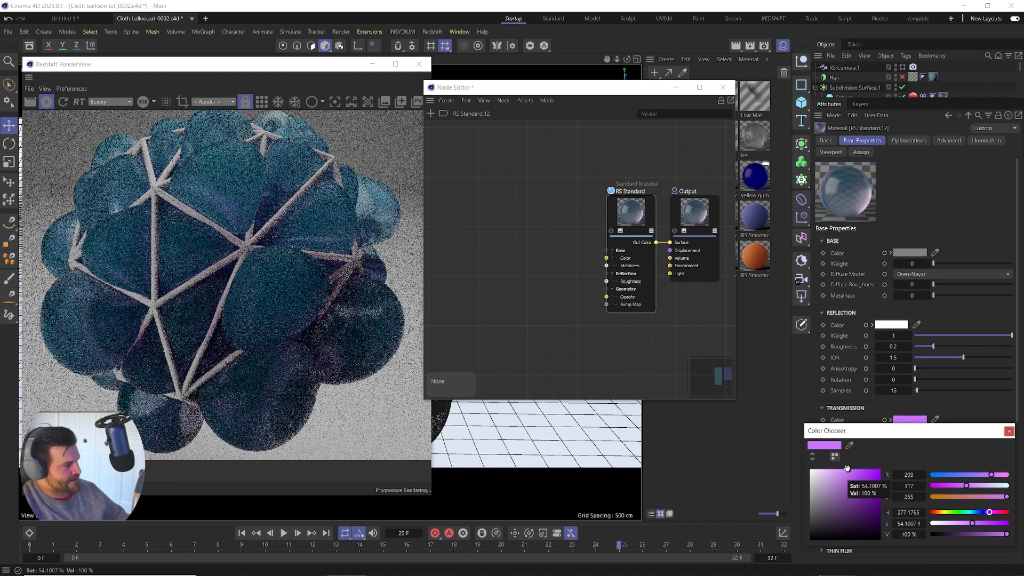
click(1009, 431)
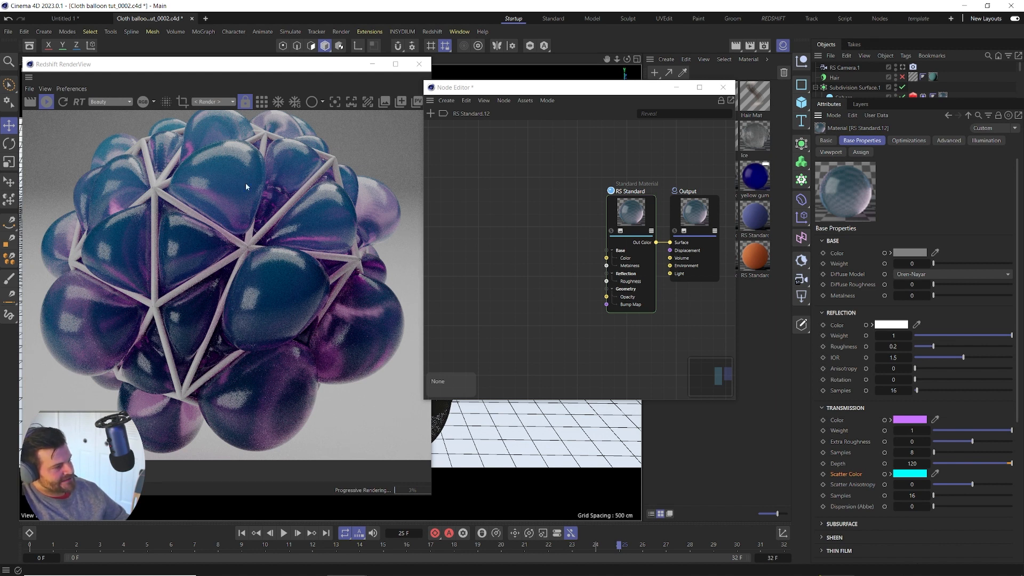
Step: Close the Node Editor, switch to the four-view layout and move the render window clear of the Top view
scroll(242, 212, down, 2)
click(725, 92)
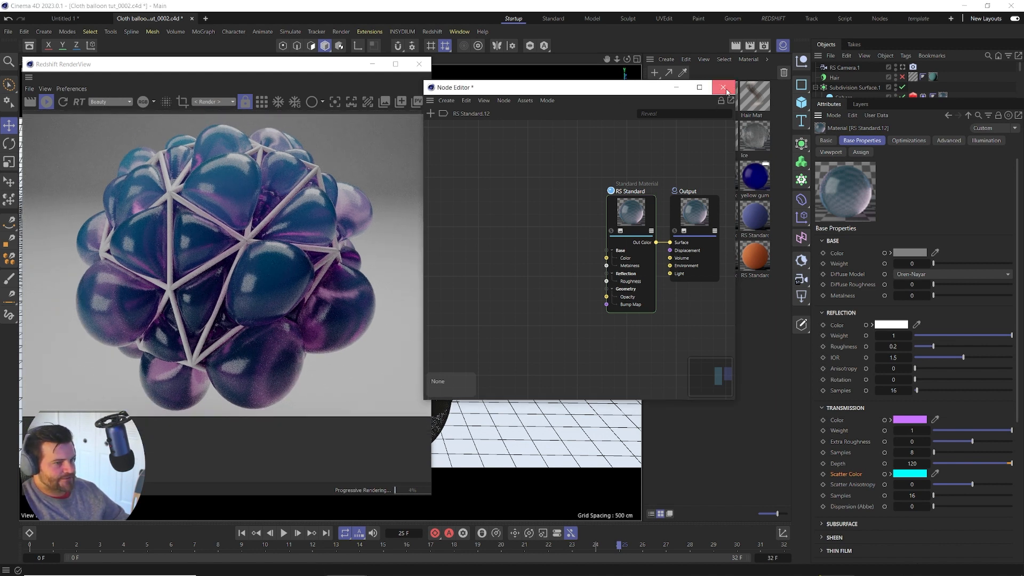
click(726, 91)
middle_click(467, 166)
drag(278, 71, 793, 149)
click(468, 130)
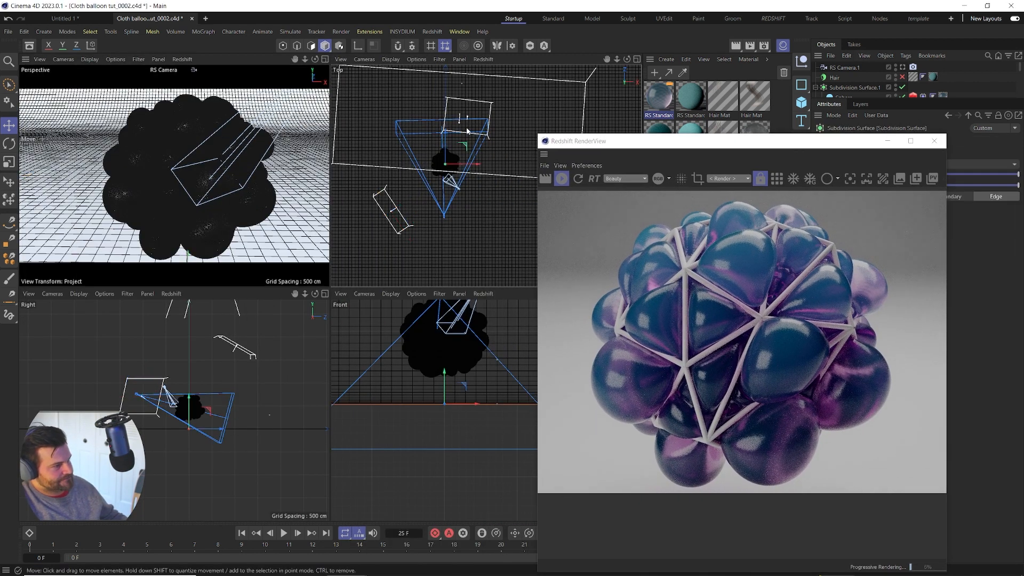
drag(758, 146, 780, 219)
Step: Duplicate the side area light to the opposite side of the balloon in the Top view and raise the copy in the Right view
click(395, 213)
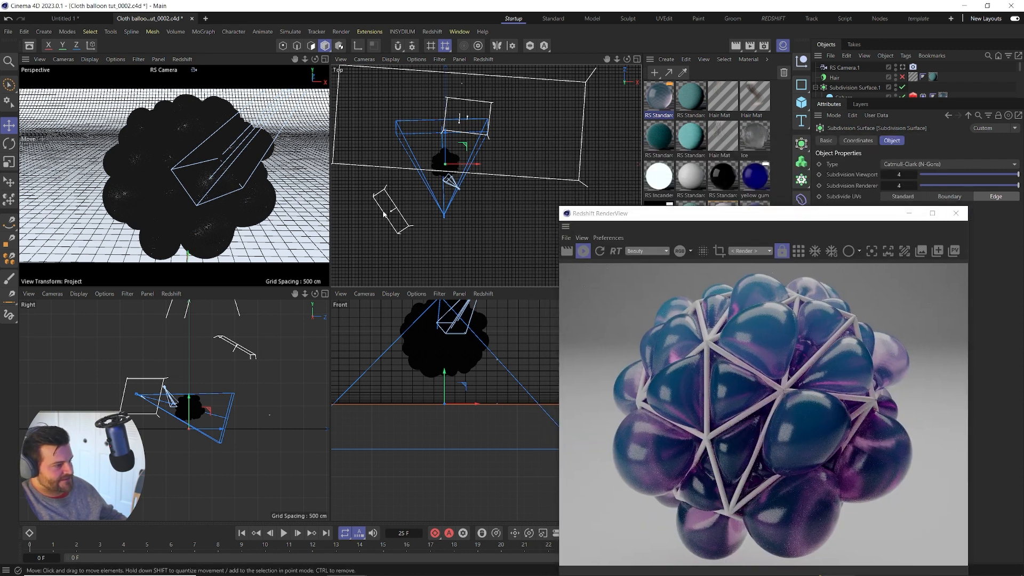
click(384, 214)
drag(424, 223, 518, 180)
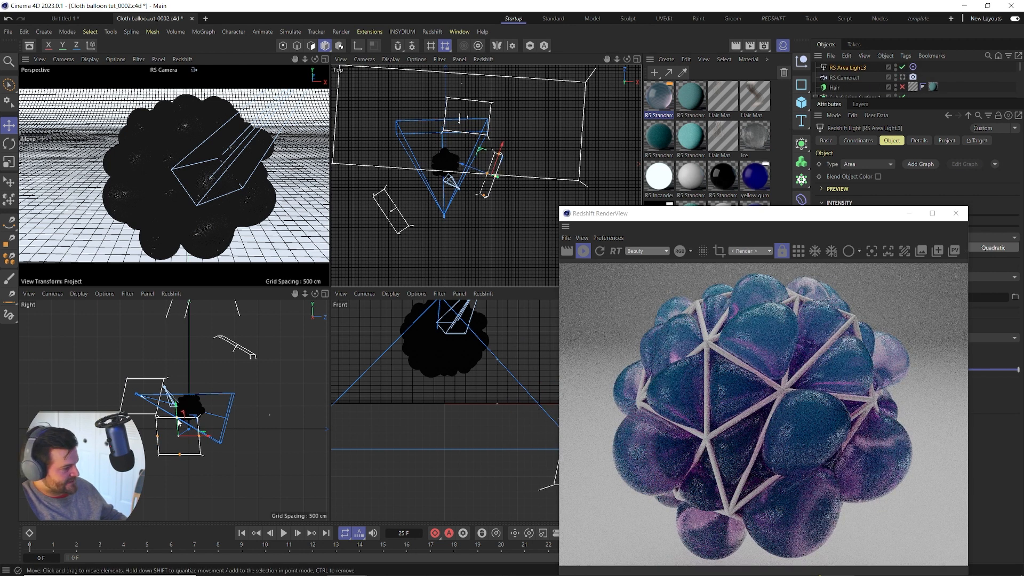
drag(178, 427, 186, 367)
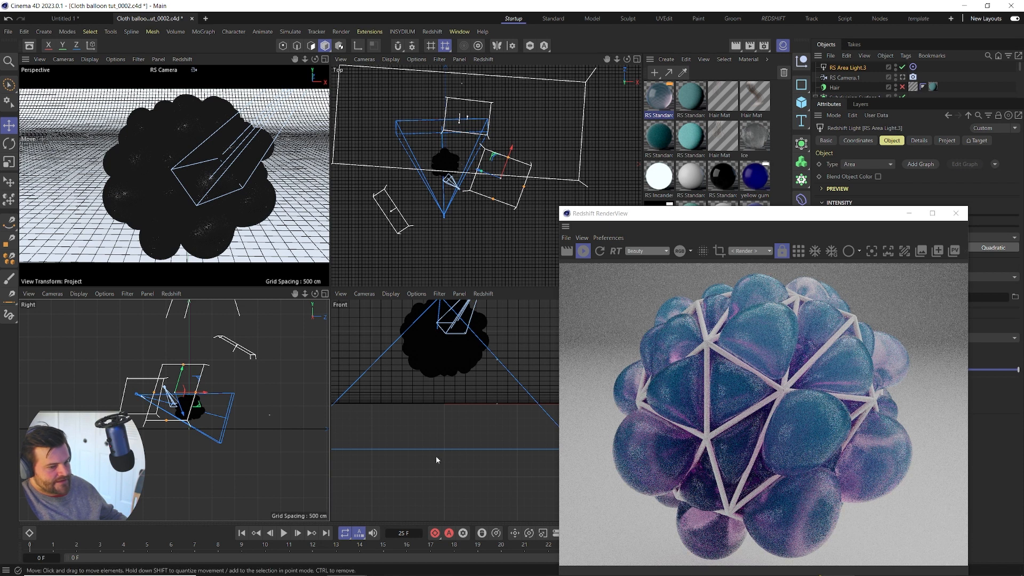
drag(810, 213, 414, 67)
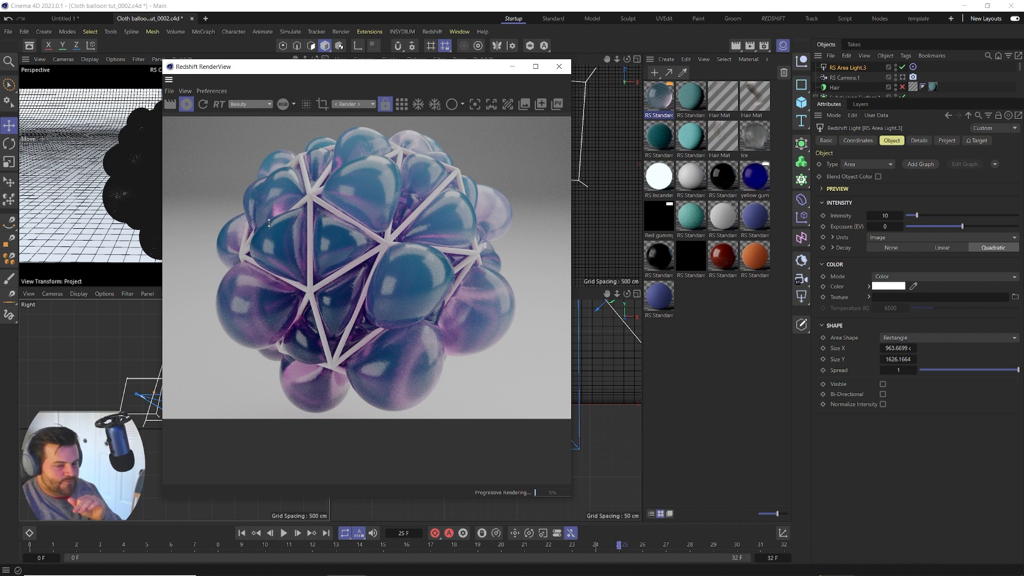
Step: Search the asset library for "imperfe" and connect the si-v1_deposits_02_15cm.png texture to the transparent balloon material's reflection roughness
click(29, 46)
text(imperfe)
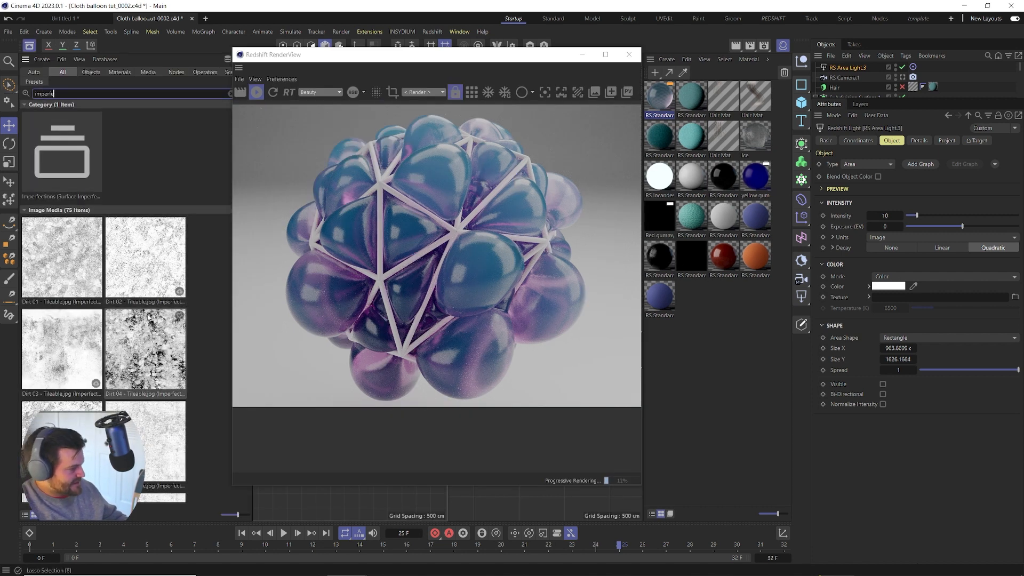
scroll(135, 348, down, 5)
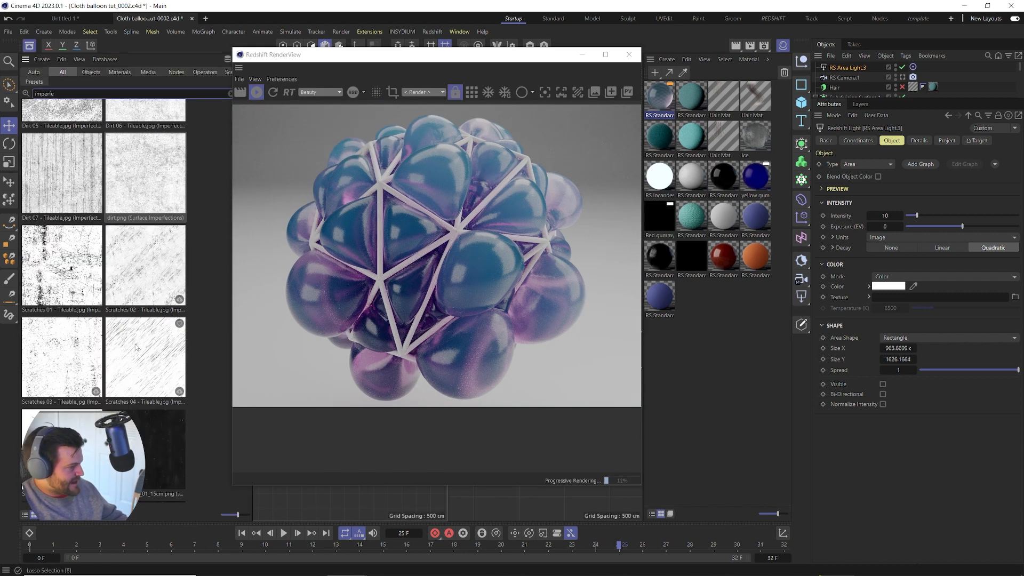
scroll(135, 347, down, 6)
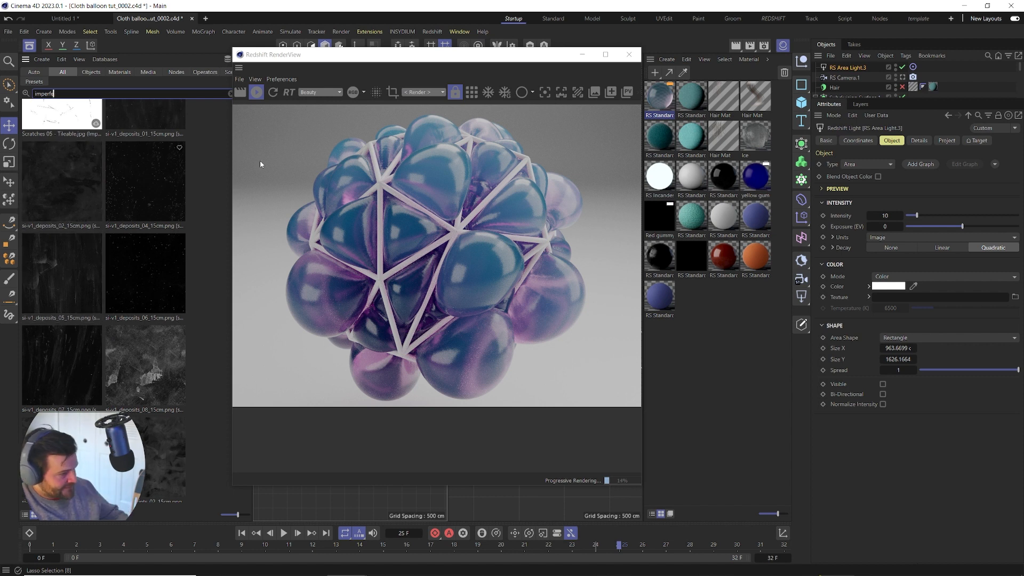
double_click(664, 99)
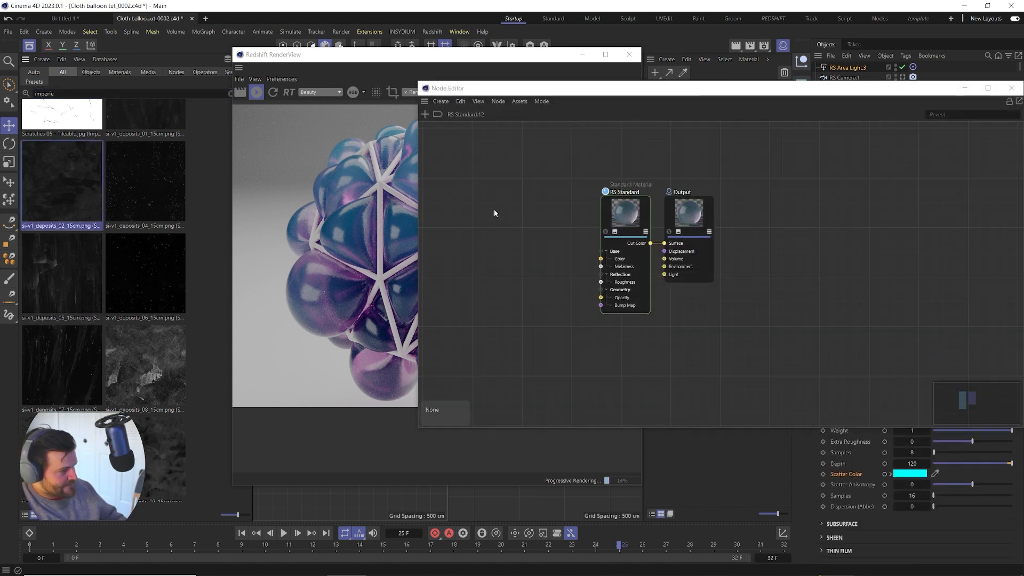
drag(519, 222, 600, 282)
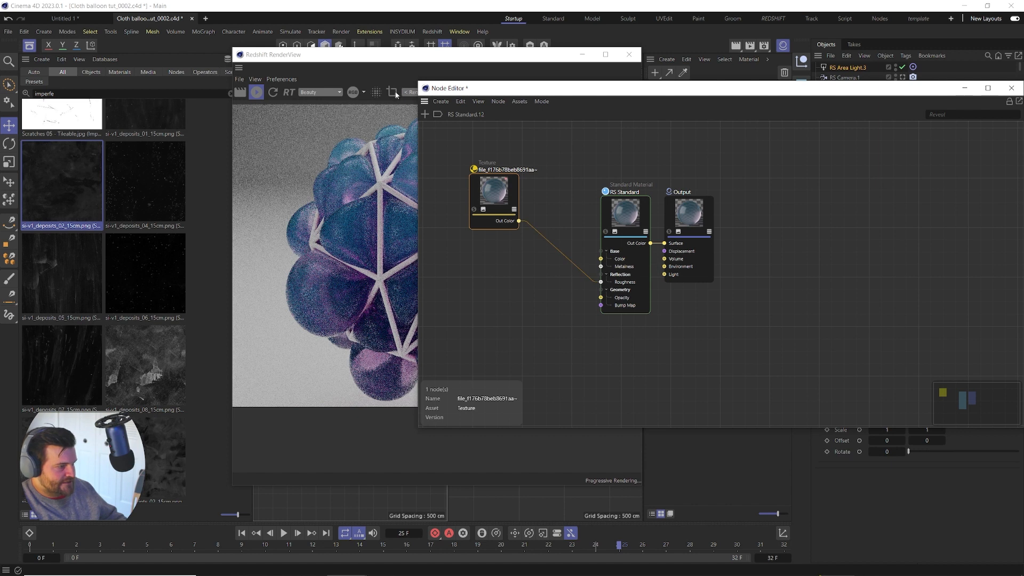
Step: Rearrange the render view and Node Editor windows to uncover the balloon render and the texture's attributes
click(381, 60)
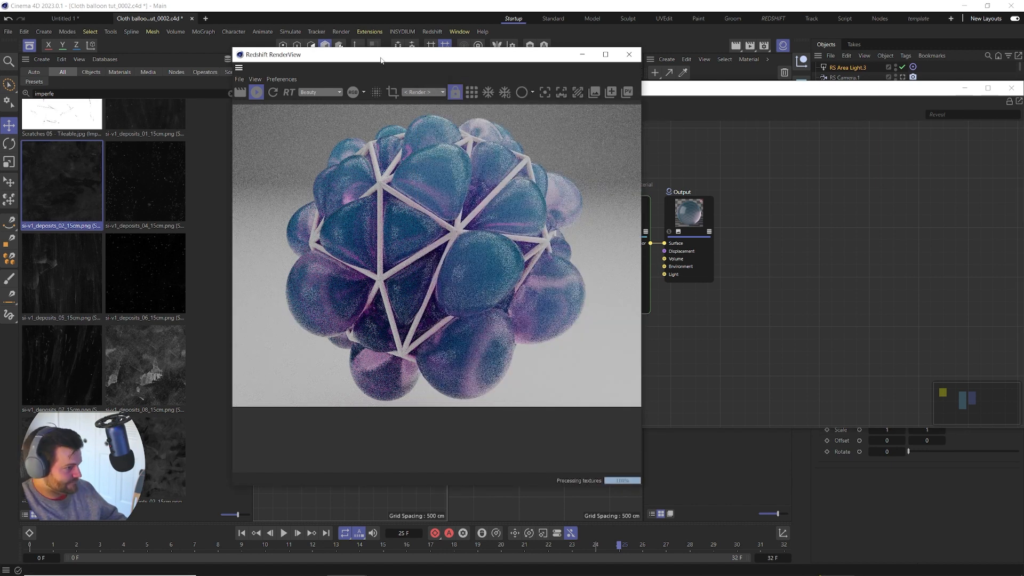
drag(457, 54, 209, 48)
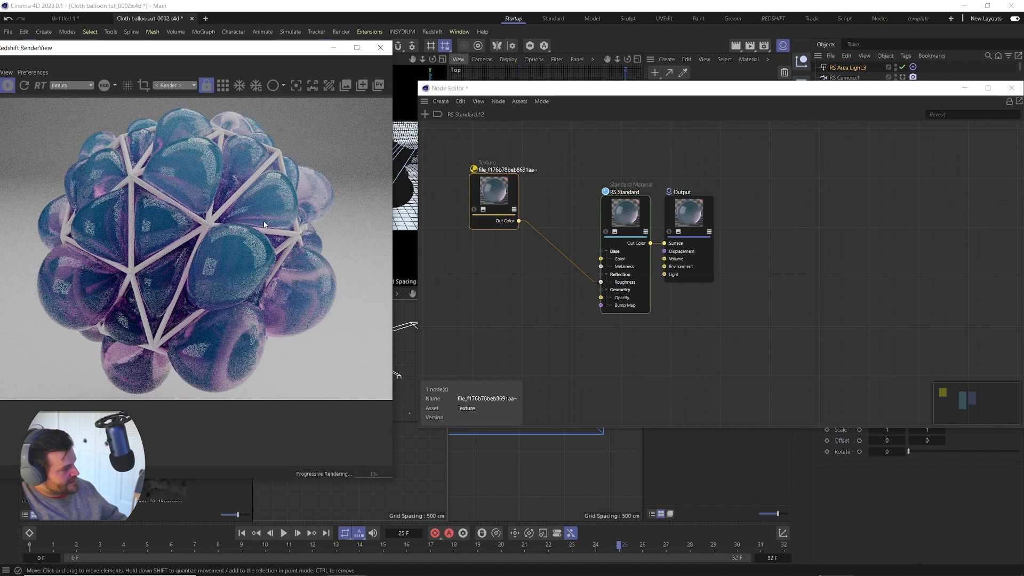
drag(754, 94, 554, 59)
Step: Try a custom gamma of 0.5 on the deposits texture, adjust it further and close the Node Editor
click(909, 335)
text(.5)
key(Return)
double_click(907, 334)
text(1)
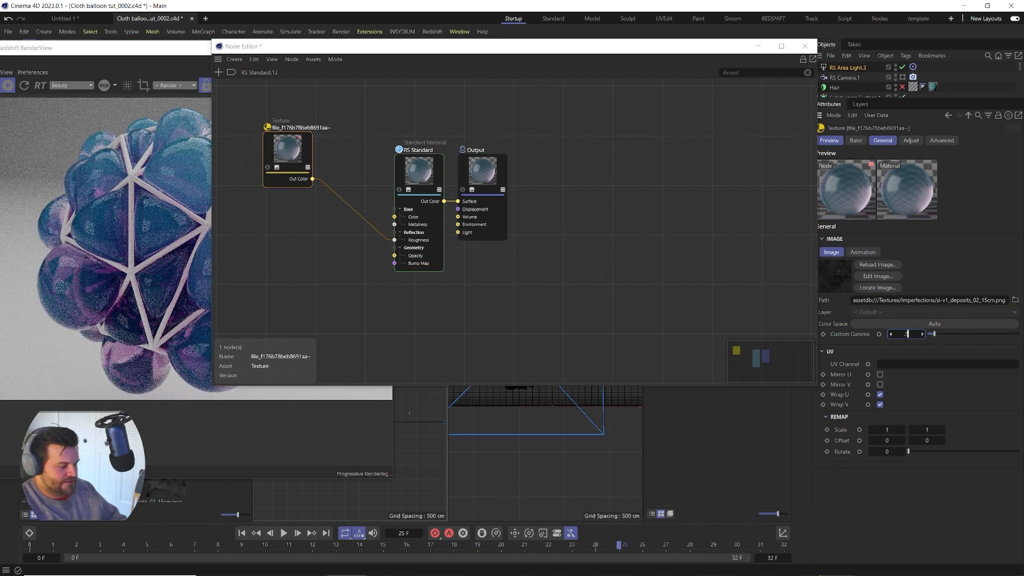
drag(439, 51, 573, 67)
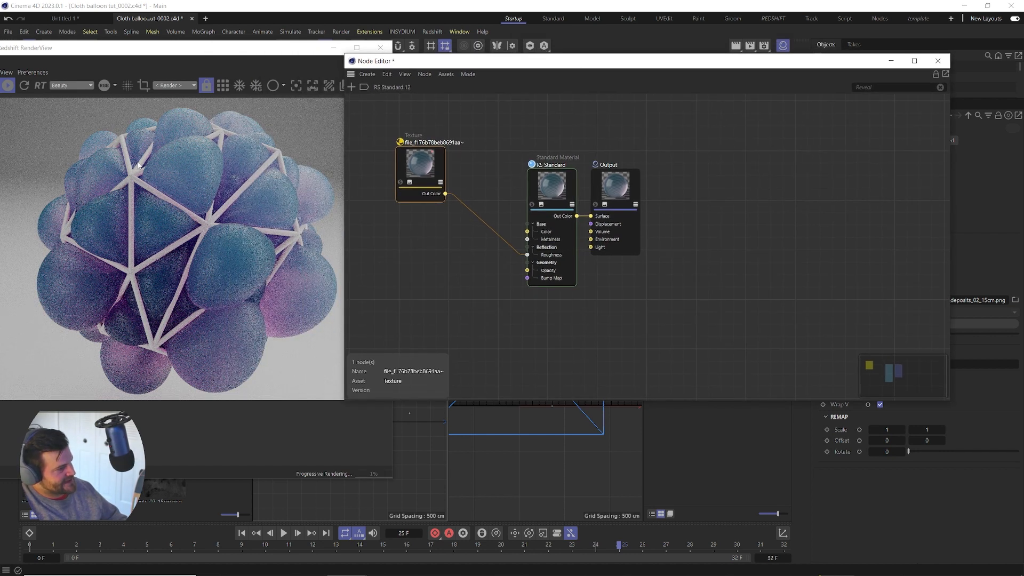
click(937, 60)
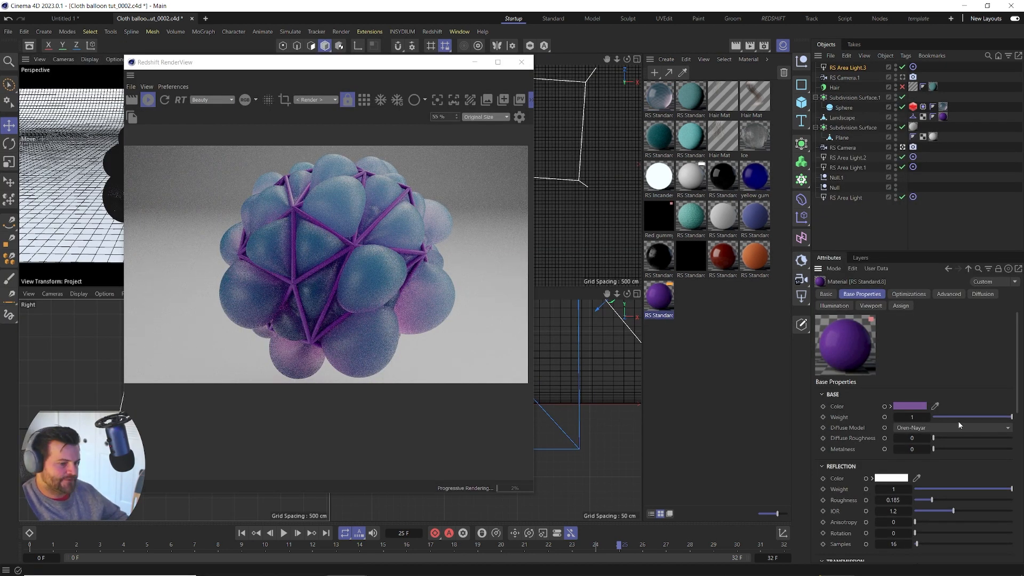
Step: Raise the purple strand material's diffuse roughness to about 0.528
drag(970, 436, 975, 438)
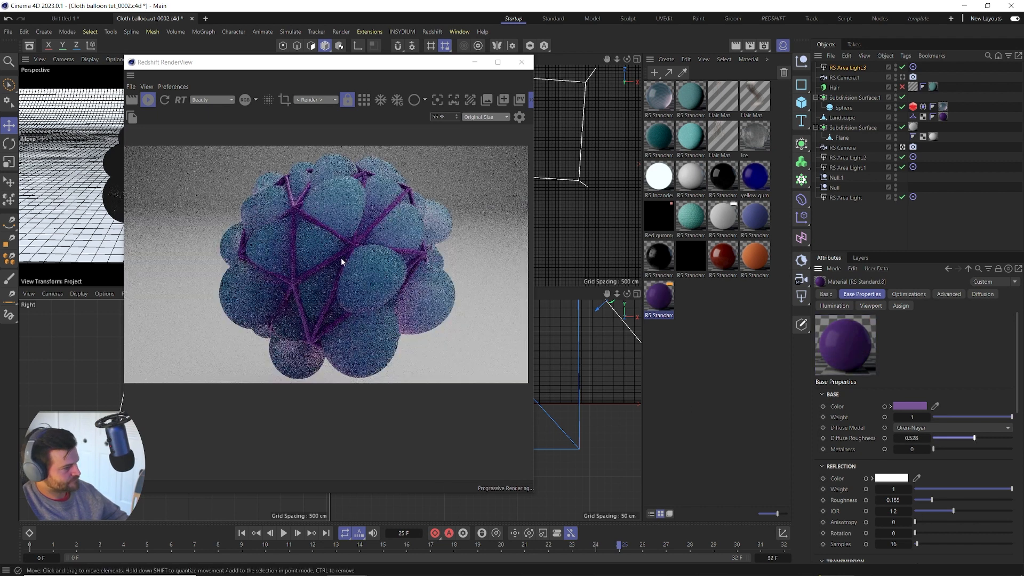